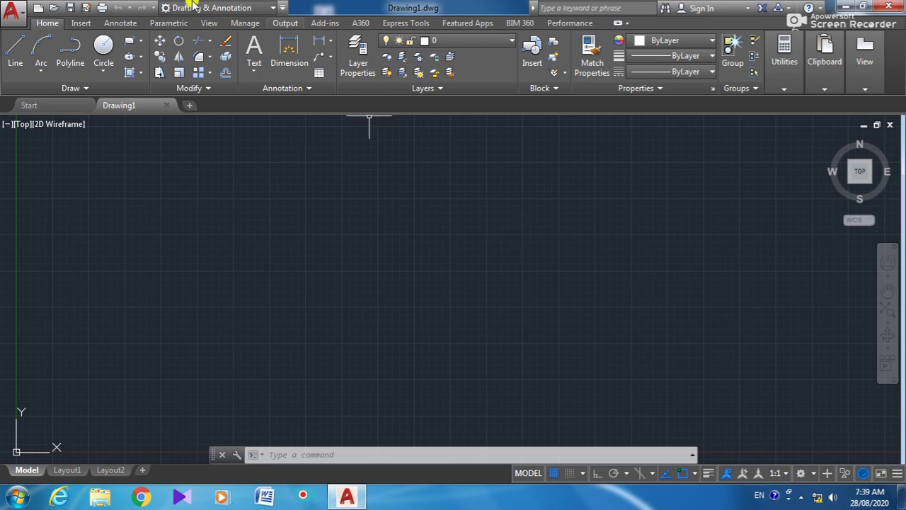
Draw a single steep slanted line in the middle of the empty drawing area.
click(14, 54)
click(372, 202)
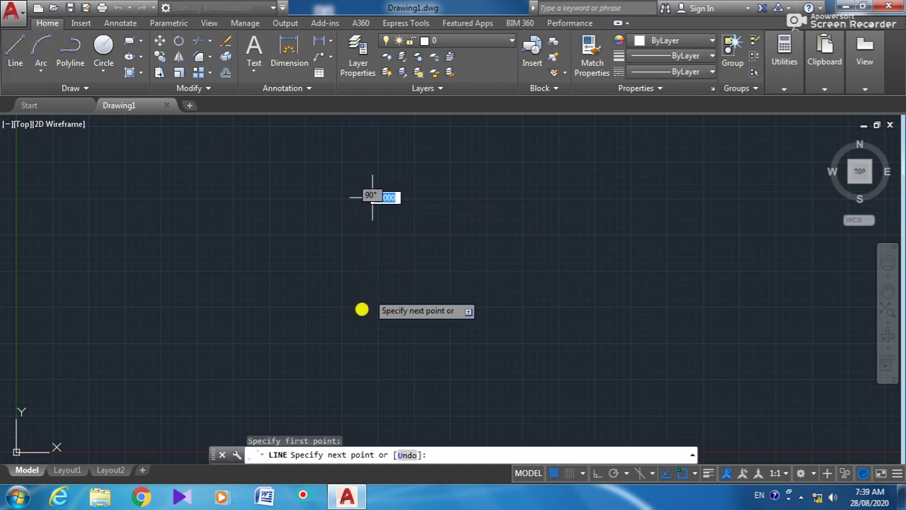
click(345, 369)
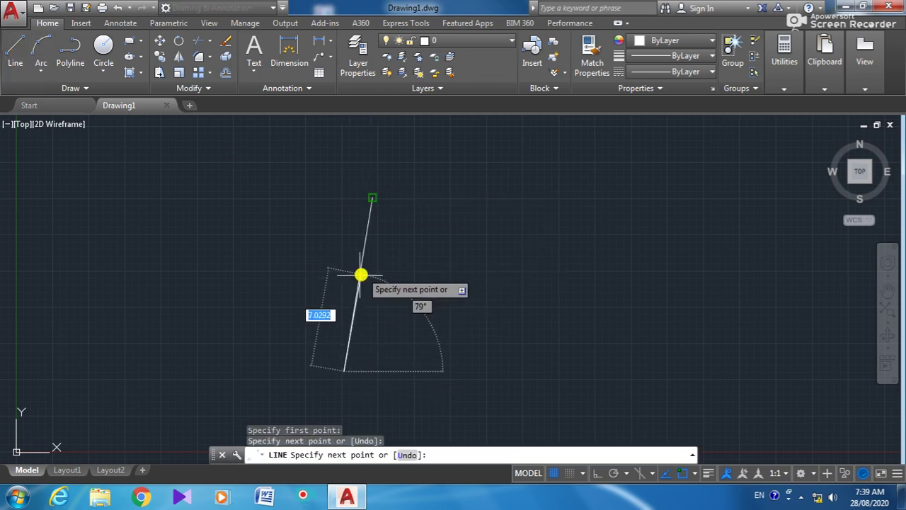
right_click(615, 197)
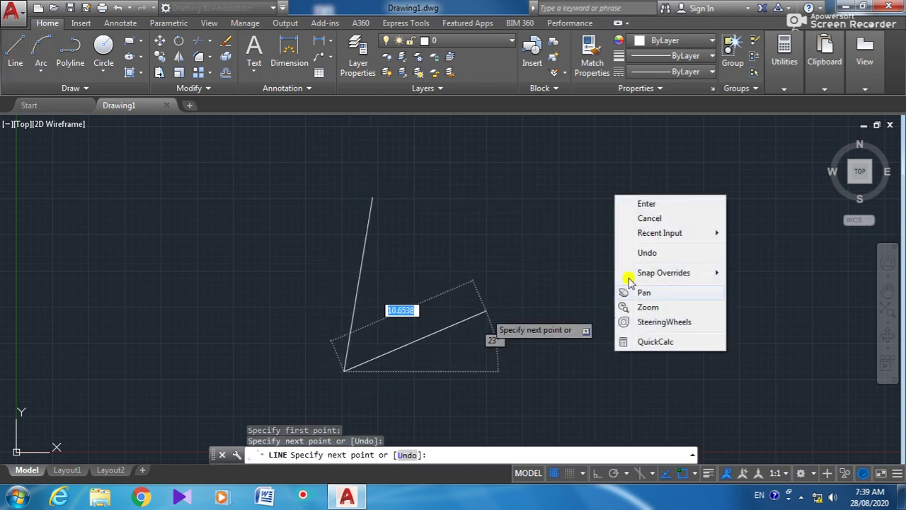
click(647, 218)
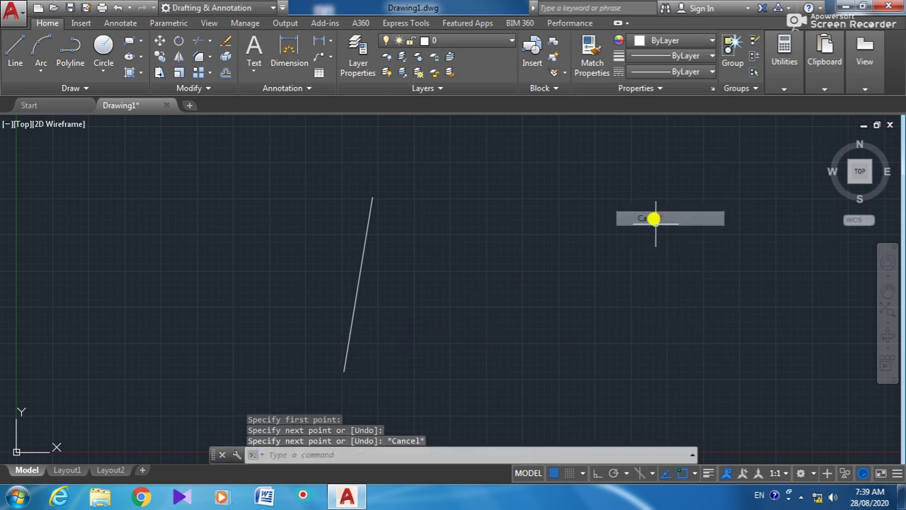
Try to start a line from the slanted line's middle using a midpoint snap override.
shift+right_click(361, 283)
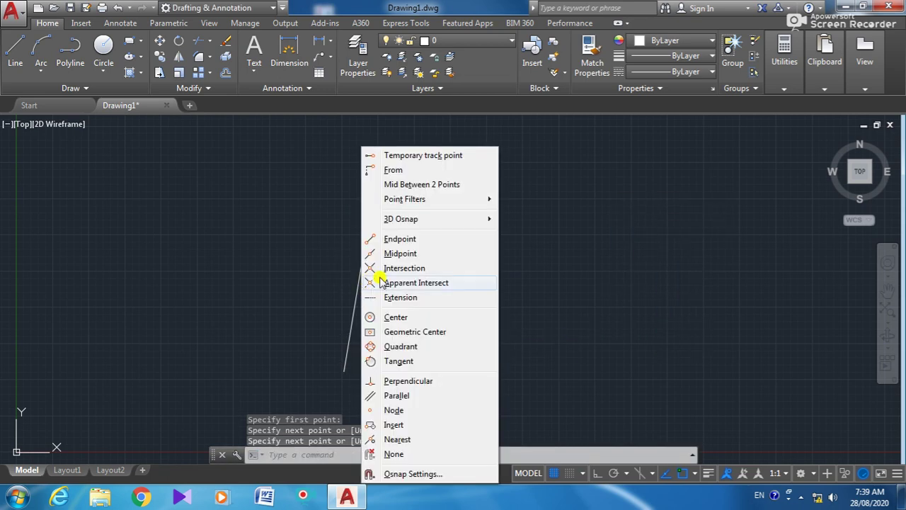
click(425, 254)
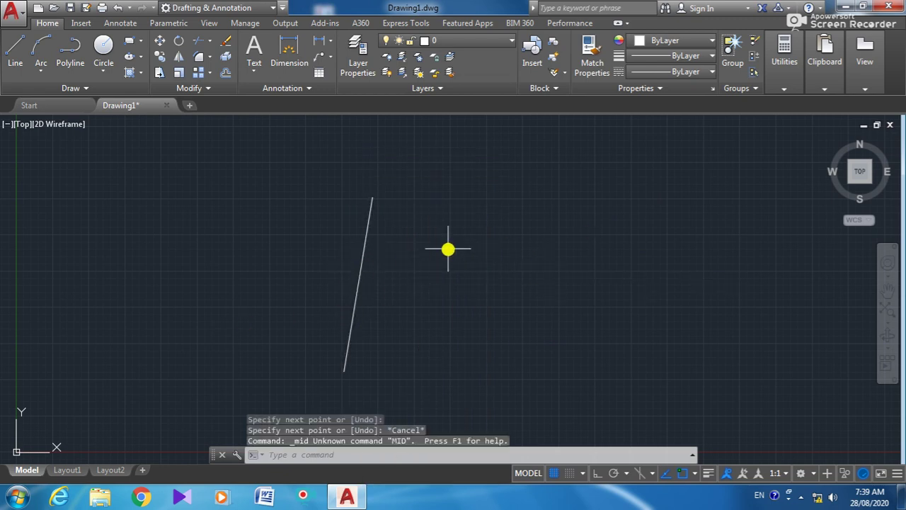
text(l)
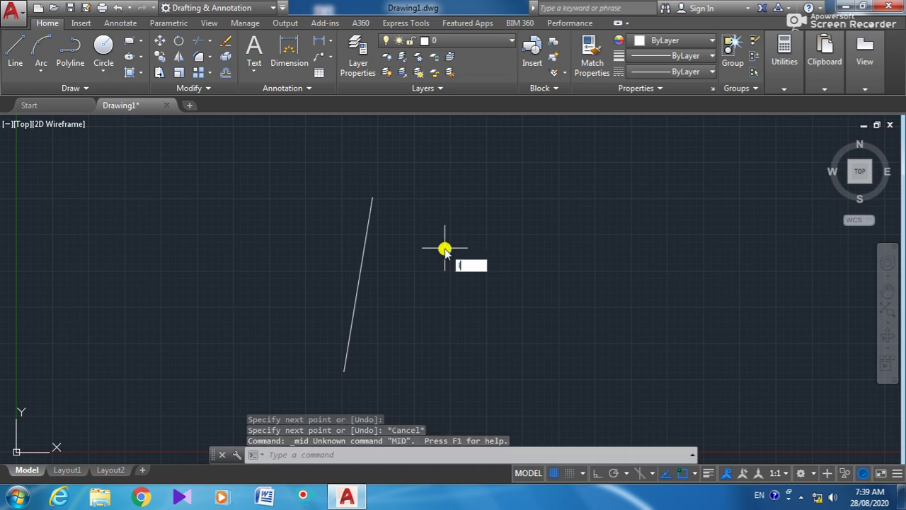
key(Return)
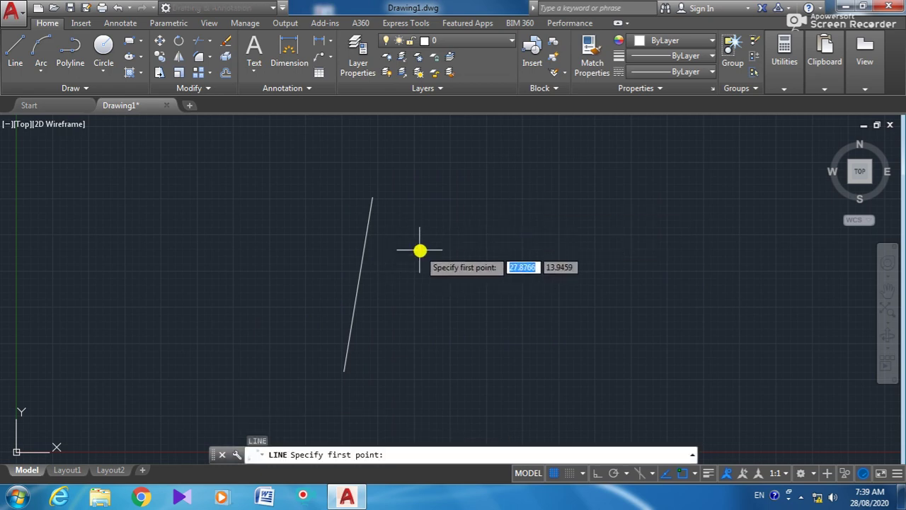
shift+right_click(363, 276)
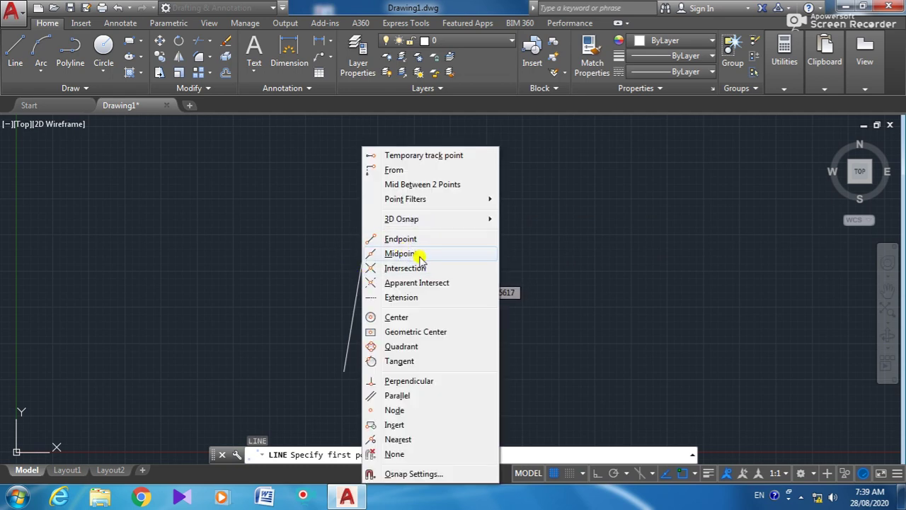
click(660, 305)
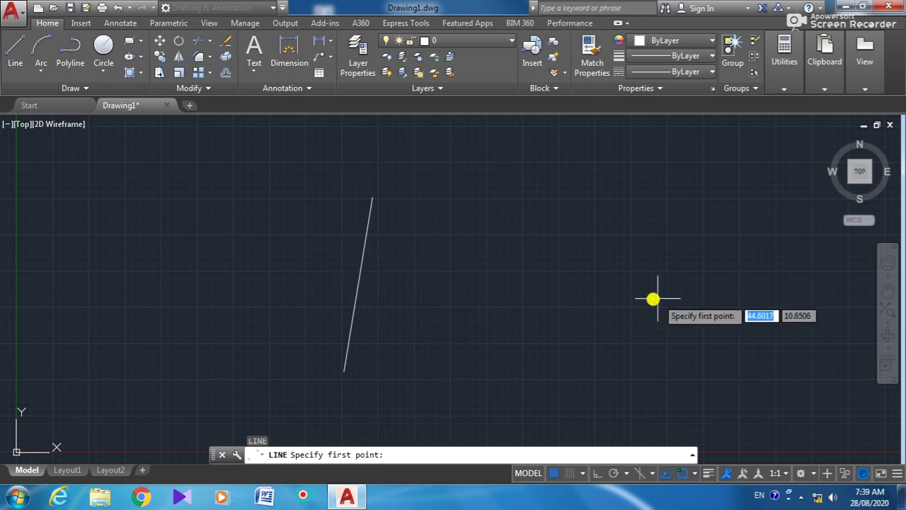
shift+right_click(362, 275)
click(400, 253)
click(404, 253)
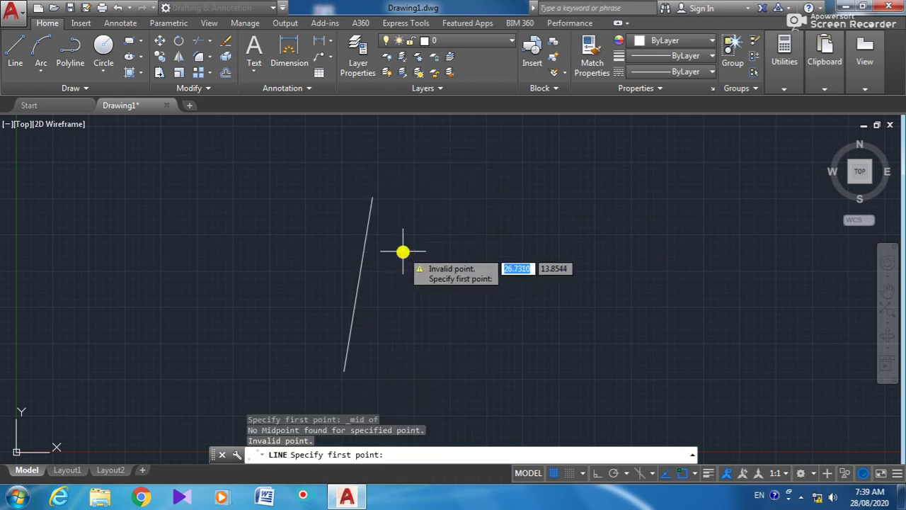
key(Escape)
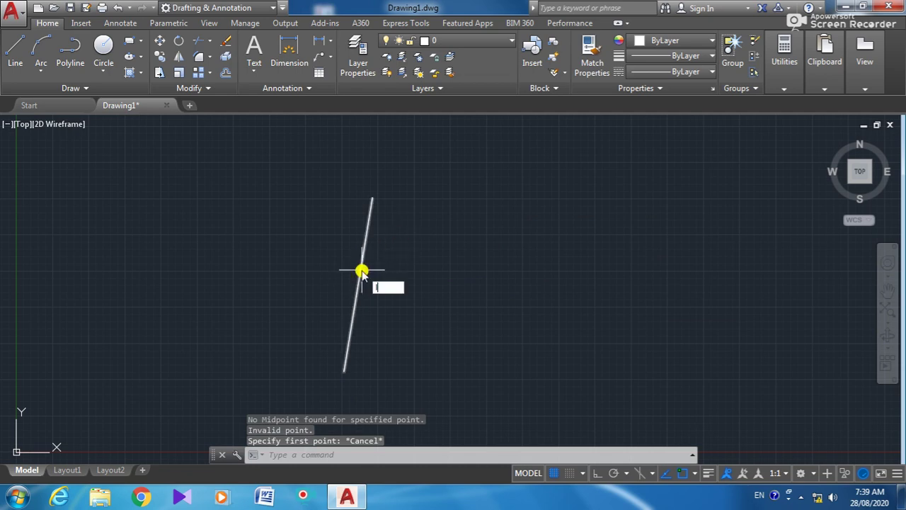
Draw a nearly horizontal line starting at the slanted line's midpoint, using a midpoint snap override, and extending it to the right.
key(Return)
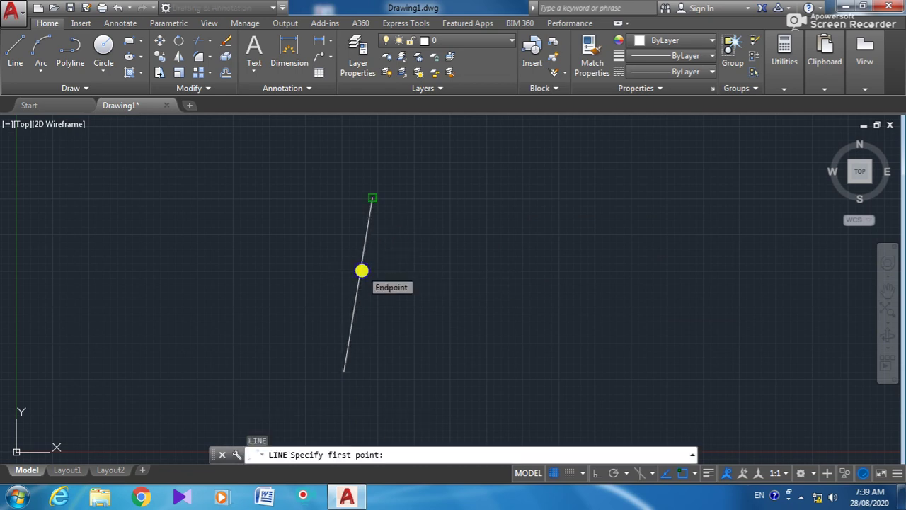
shift+right_click(362, 271)
click(420, 252)
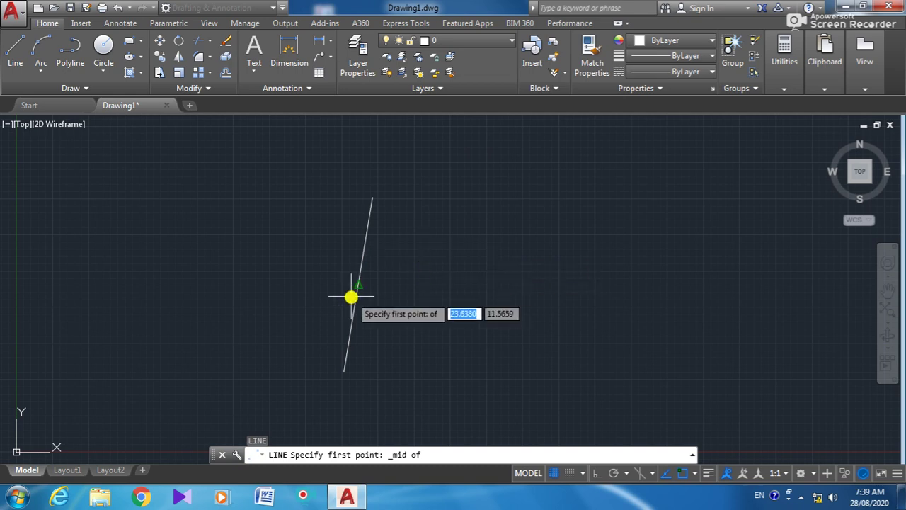
click(360, 286)
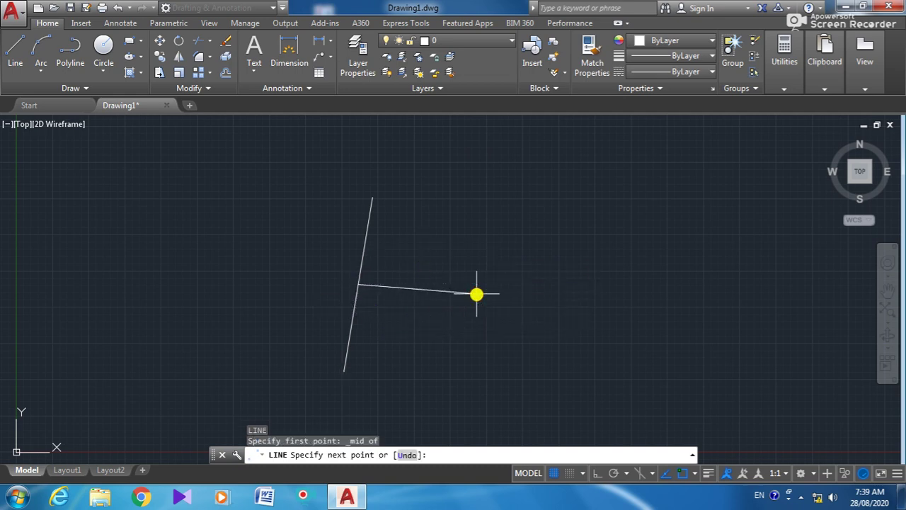
click(476, 294)
right_click(555, 211)
click(591, 236)
click(544, 185)
click(405, 324)
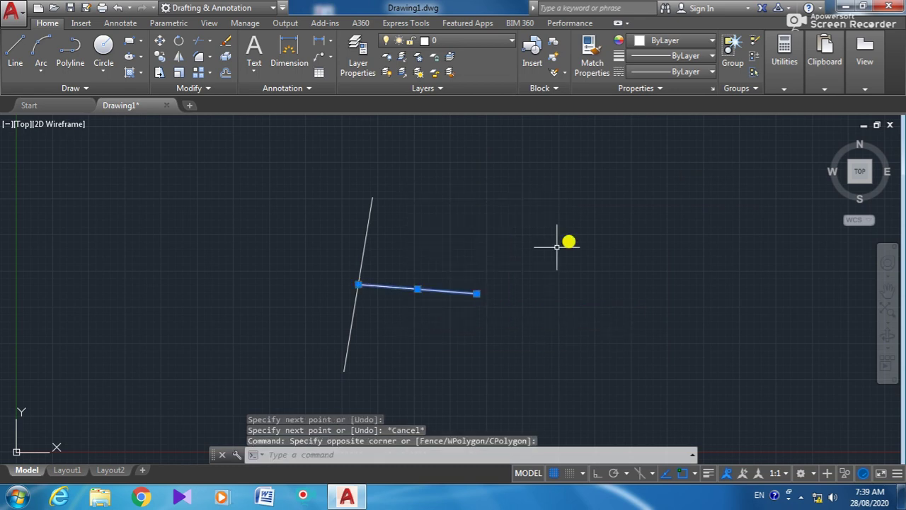
key(Escape)
click(568, 204)
click(435, 315)
key(Escape)
click(156, 163)
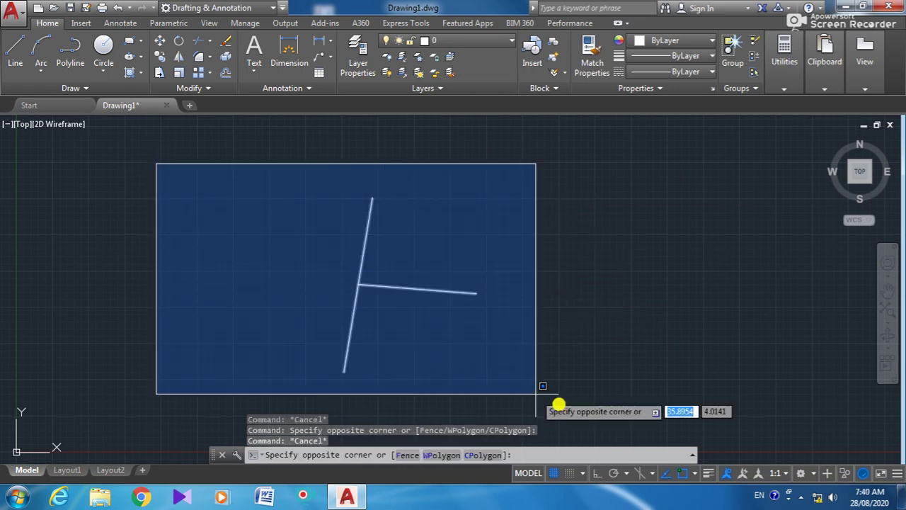
key(Escape)
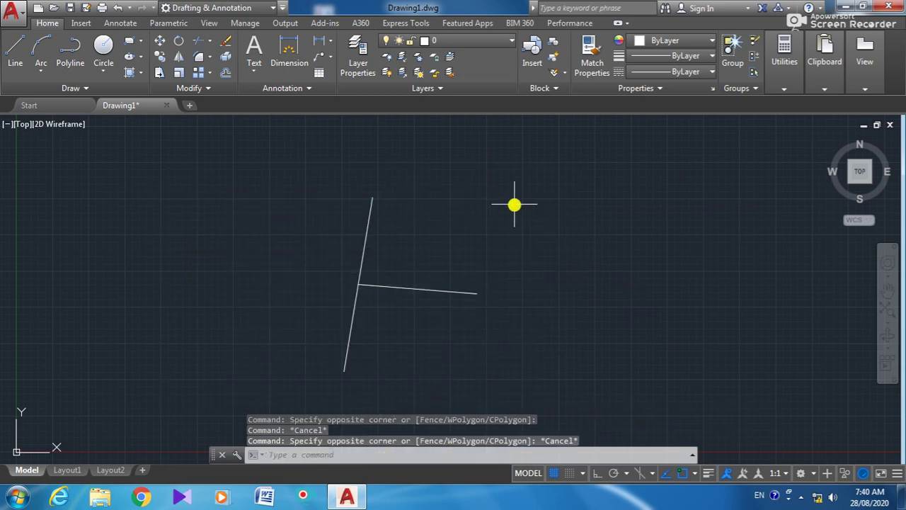
Erase both lines with a crossing selection drawn around them.
click(601, 155)
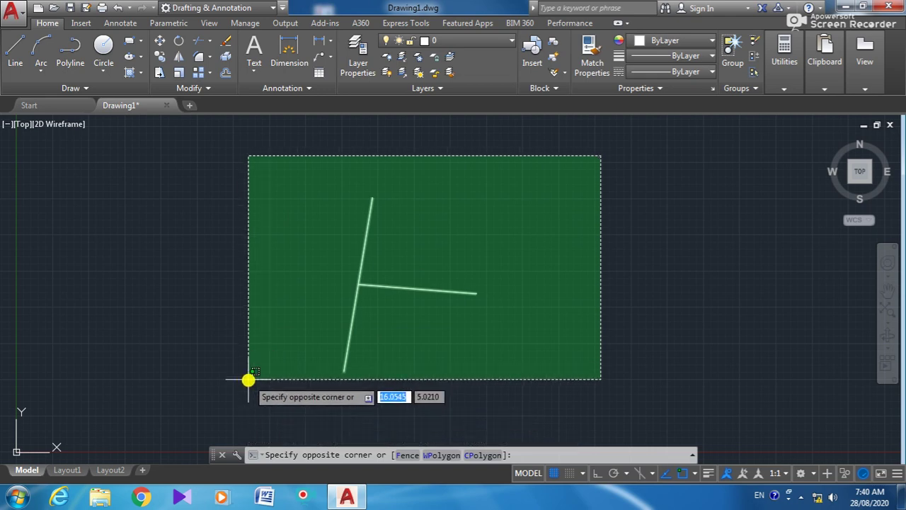
click(247, 380)
key(Delete)
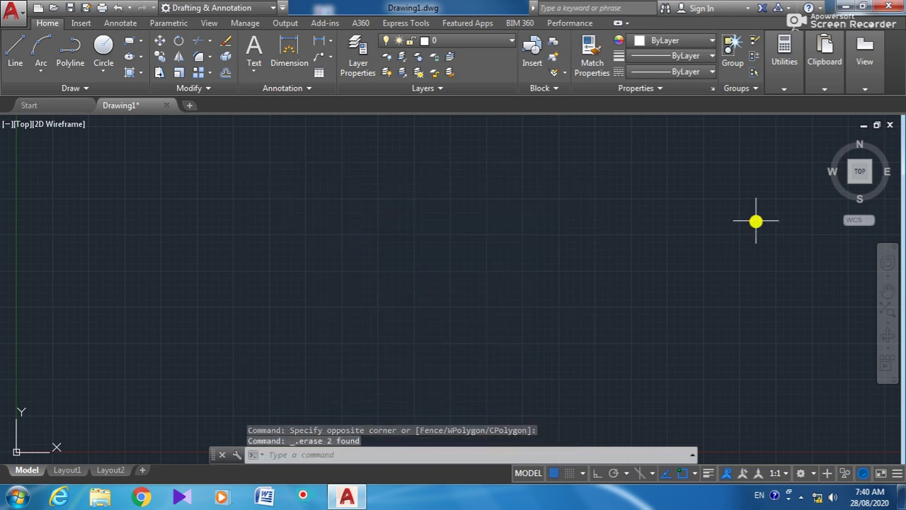
click(104, 65)
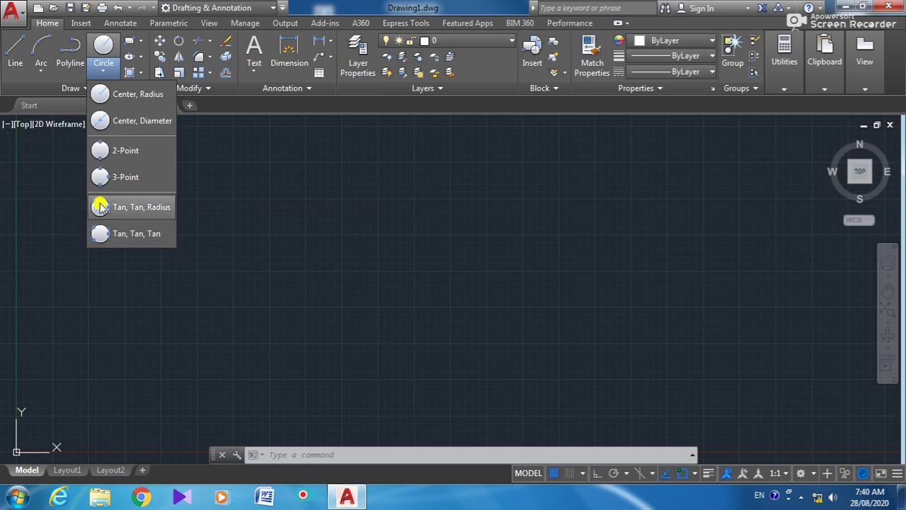
click(145, 94)
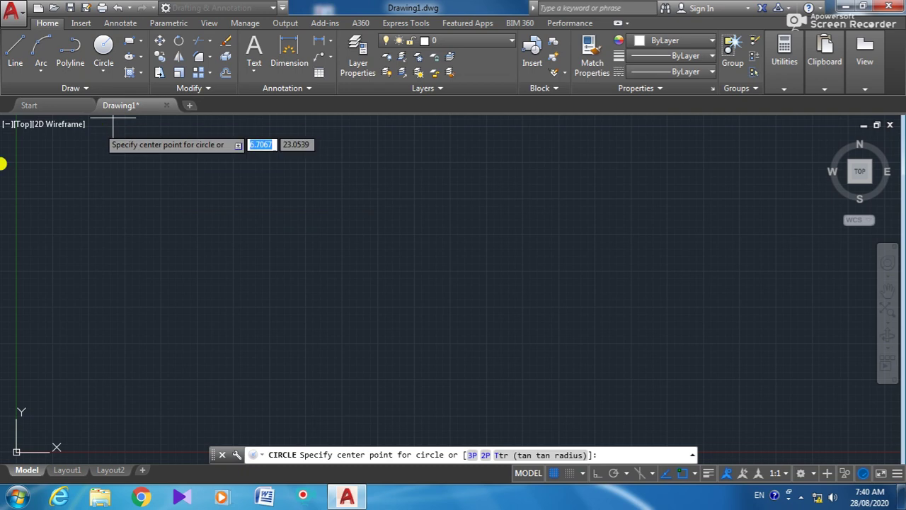
click(105, 74)
click(142, 94)
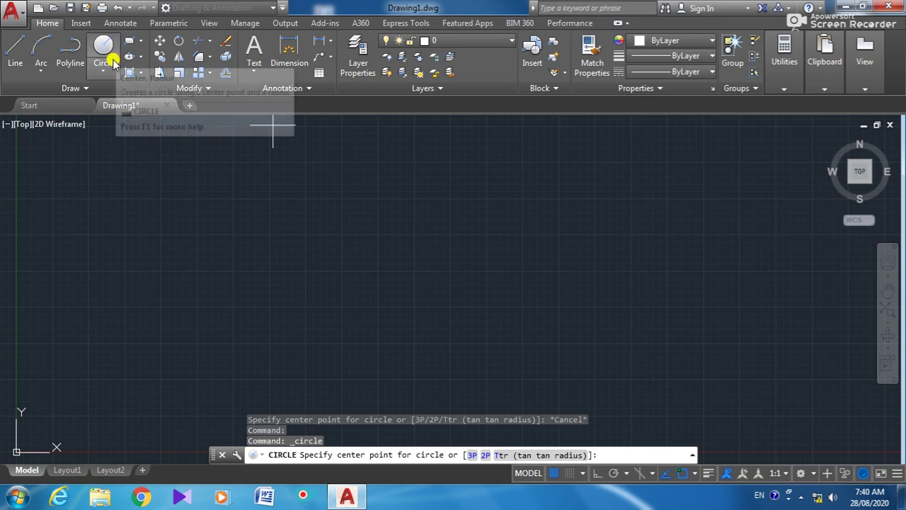
click(110, 75)
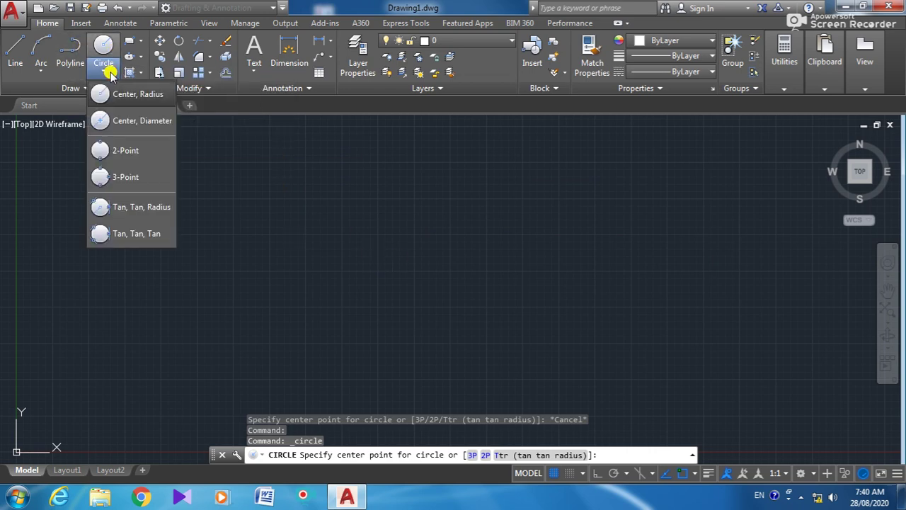
click(140, 98)
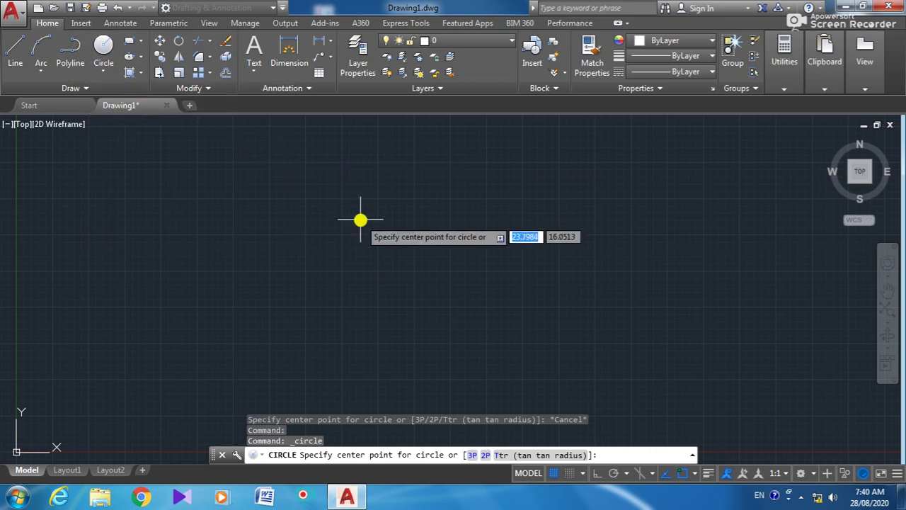
key(Escape)
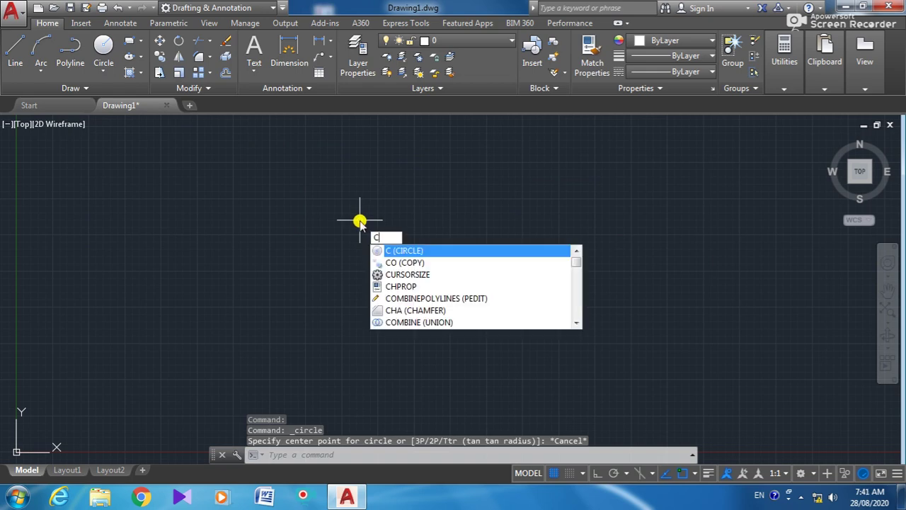
key(Return)
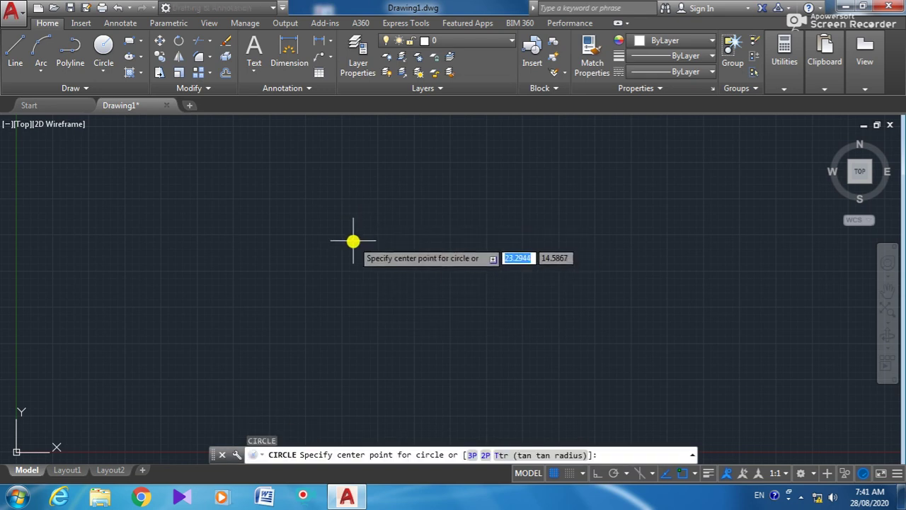
key(Escape)
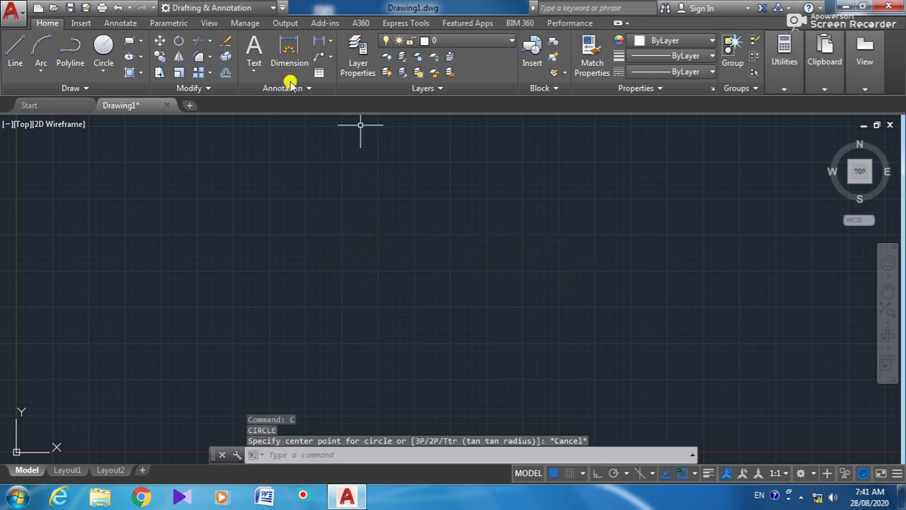
Draw a circle by centre and radius in the middle of the drawing area, with a radius of about 10.37.
click(104, 65)
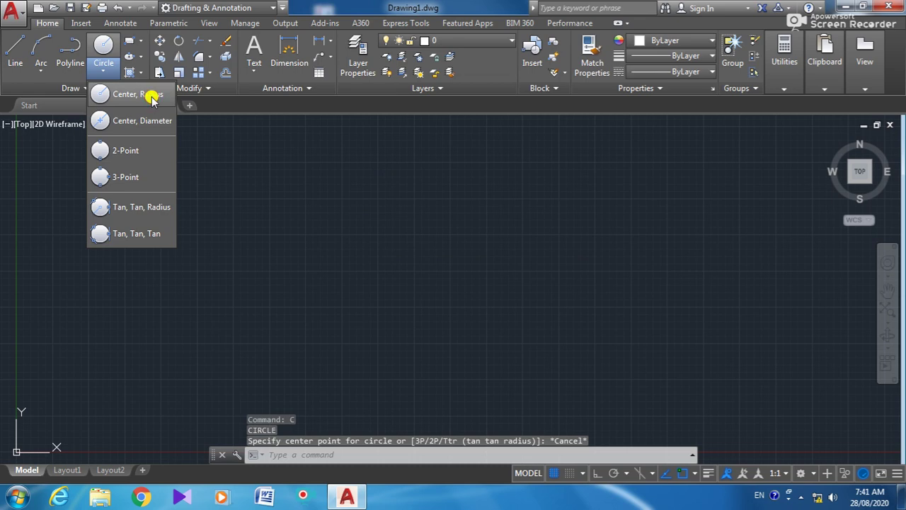
click(152, 98)
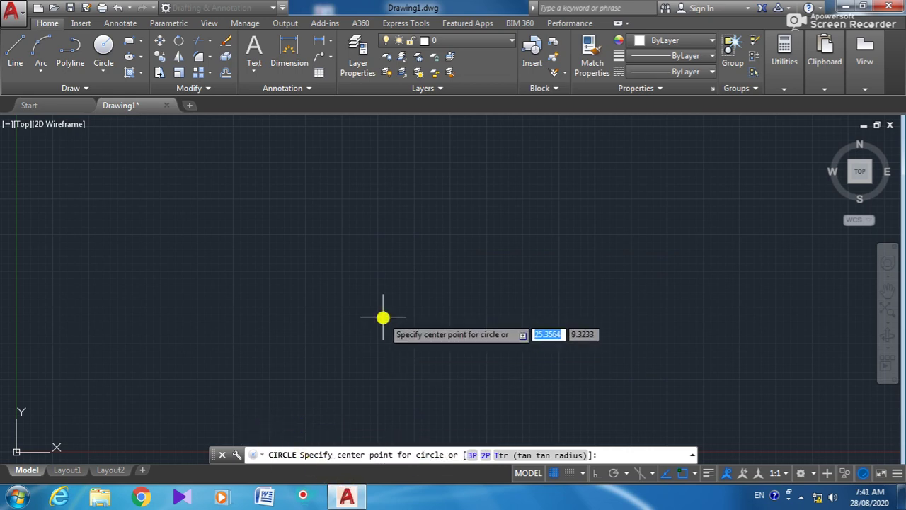
click(396, 281)
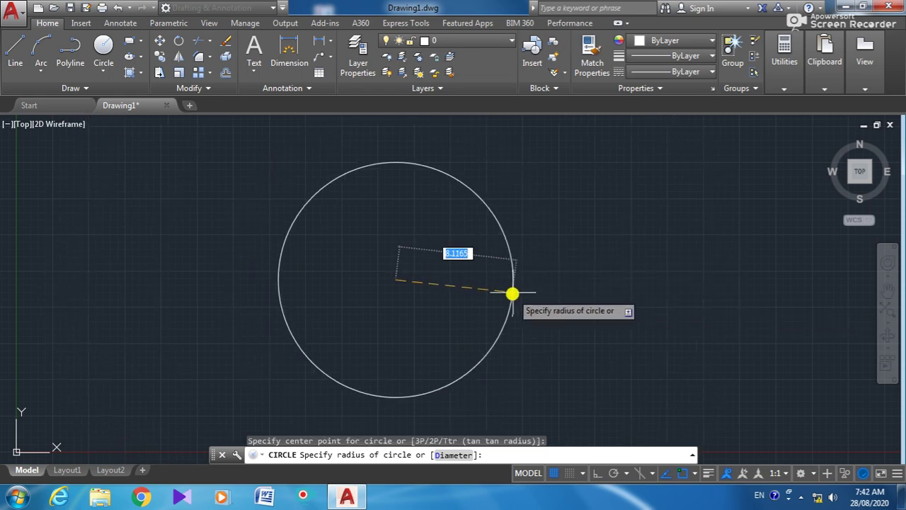
click(545, 288)
Draw a second circle by centre and radius in the empty area right of the first circle, with a radius of 8.
scroll(672, 290, down, 4)
scroll(687, 277, up, 3)
scroll(821, 304, down, 5)
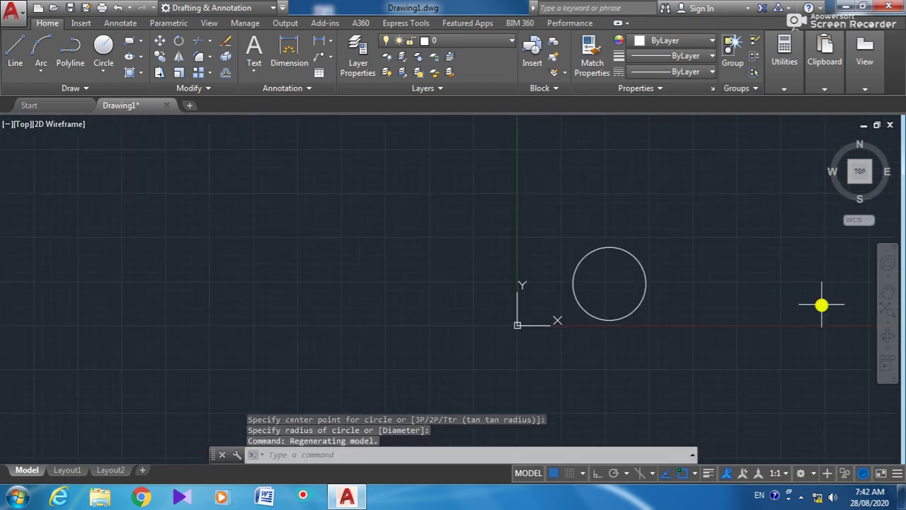
scroll(793, 269, up, 5)
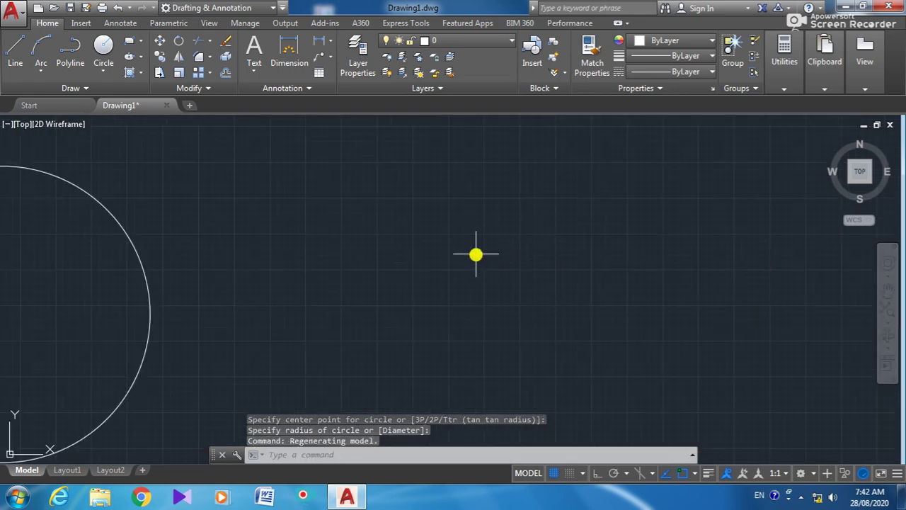
text(c)
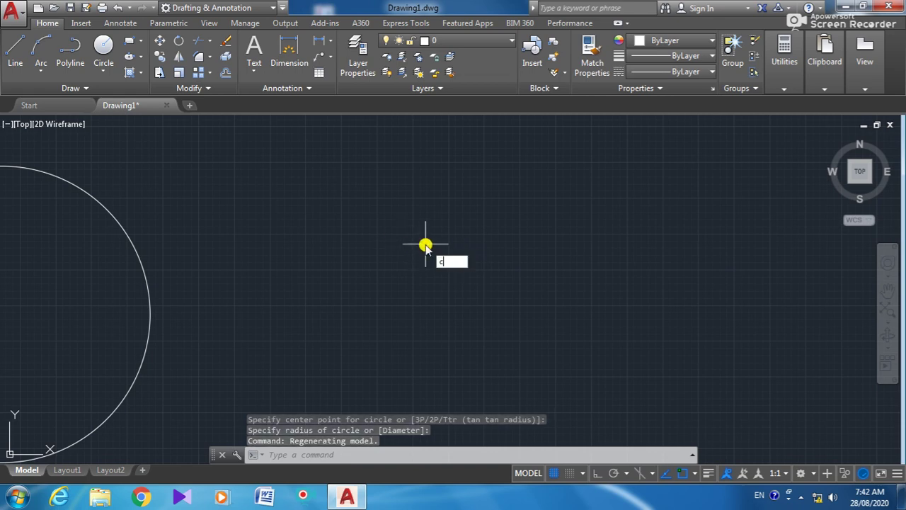
key(Return)
click(421, 250)
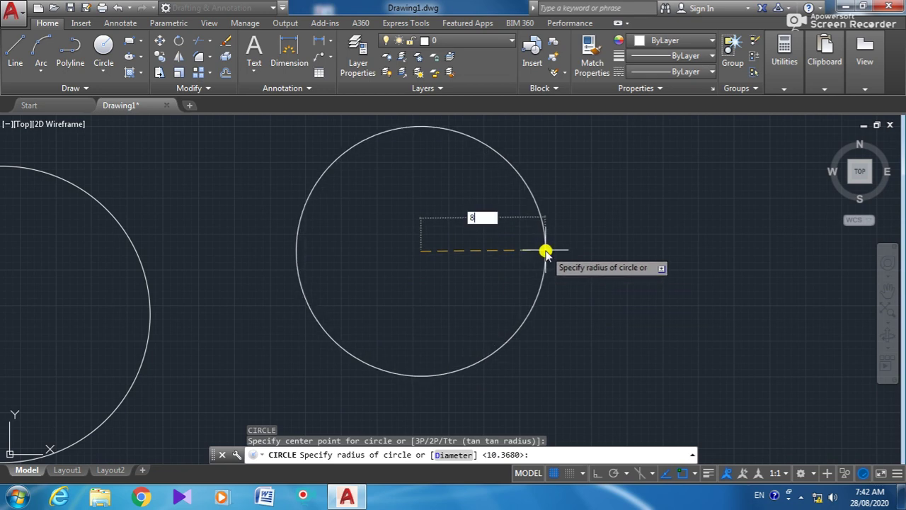
key(Return)
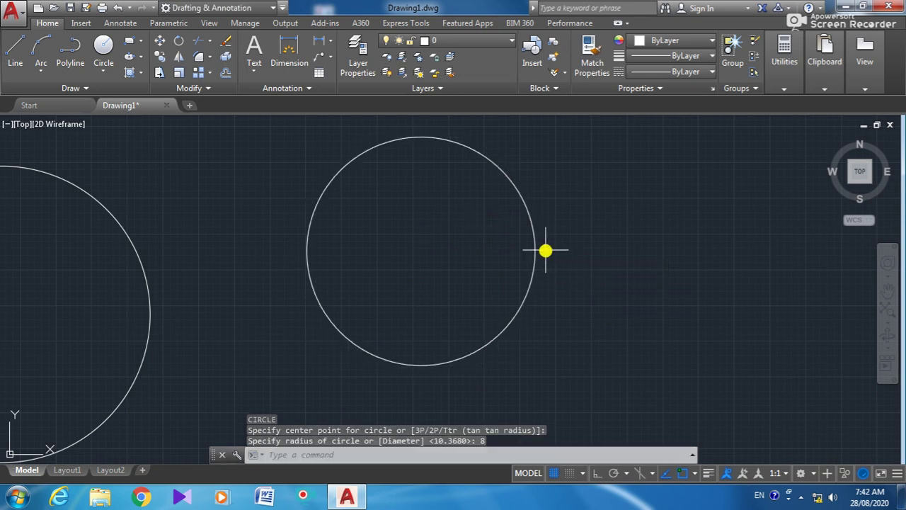
Draw a circle by centre and diameter to the right of the radius 8 circle, with a diameter of 16, dismissing the ESET notice without choosing an option.
scroll(519, 262, down, 4)
scroll(597, 216, up, 2)
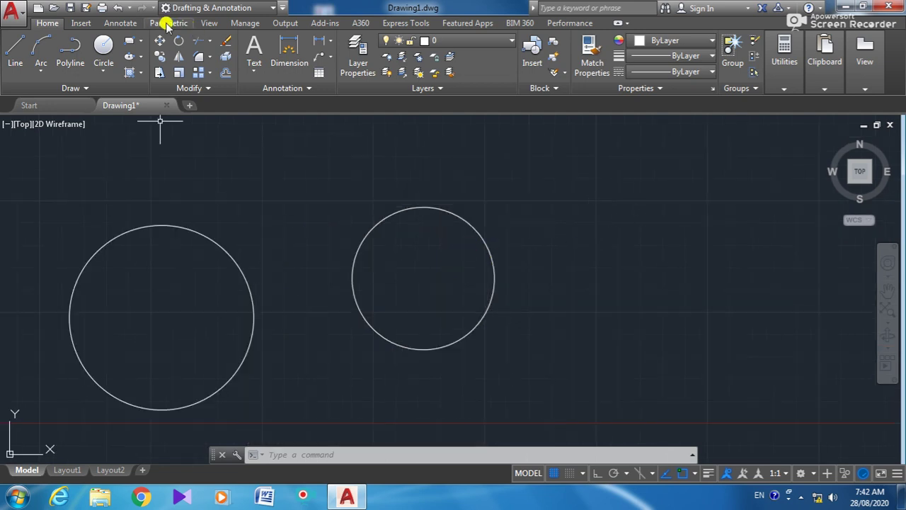
click(105, 63)
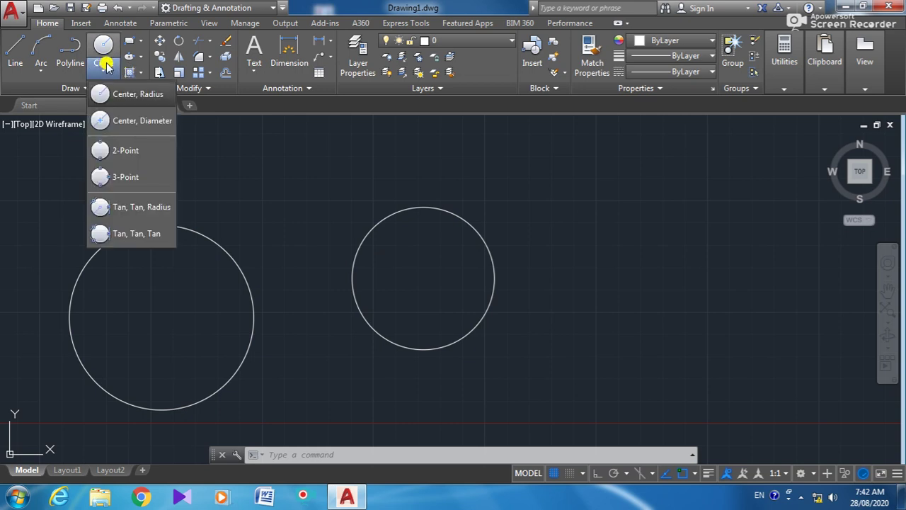
click(126, 121)
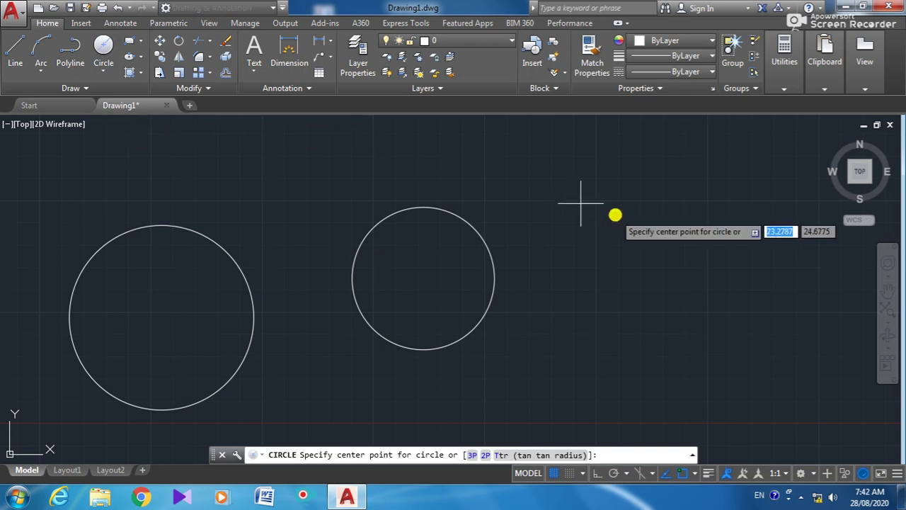
scroll(661, 241, down, 5)
scroll(740, 235, up, 4)
scroll(710, 231, down, 2)
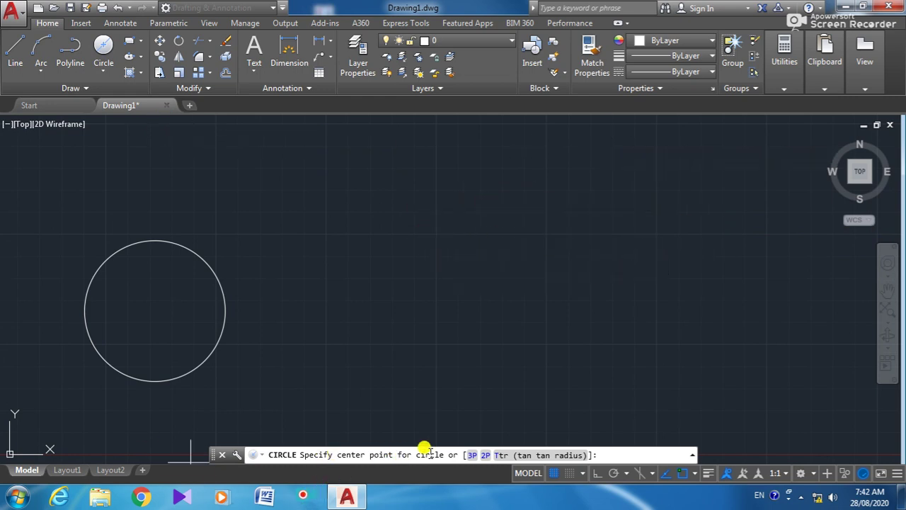
click(446, 282)
text(d)
key(Return)
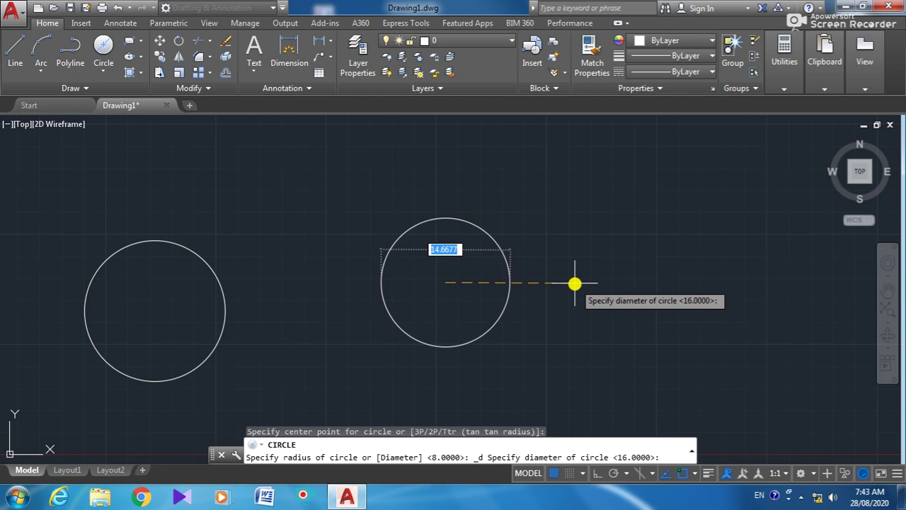
scroll(574, 283, up, 3)
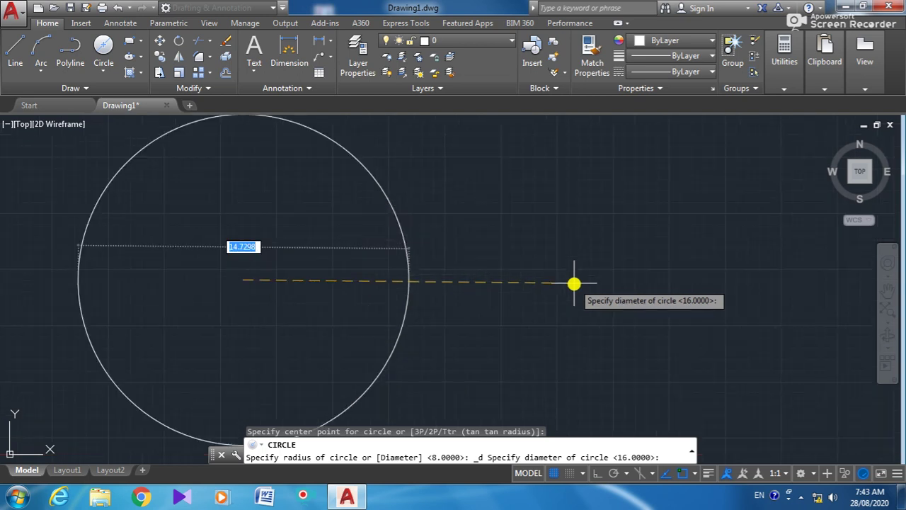
scroll(571, 308, down, 1)
scroll(555, 293, down, 2)
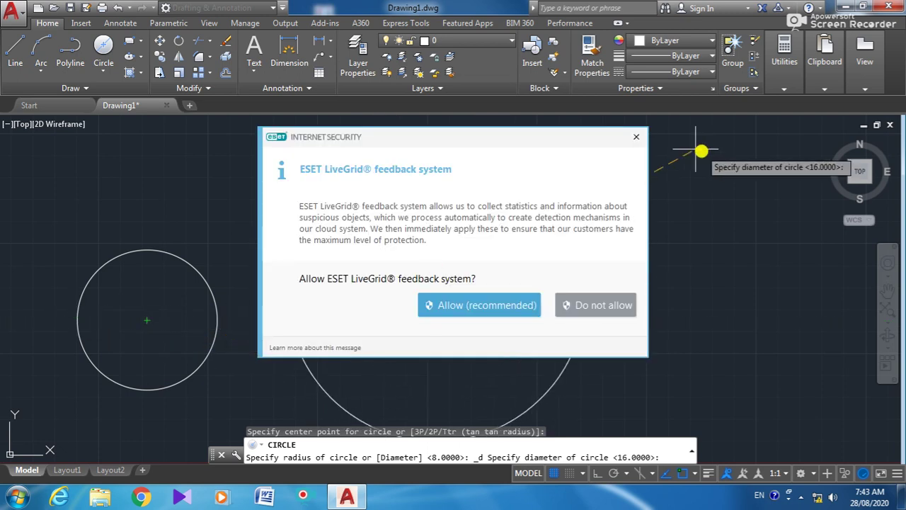
click(635, 138)
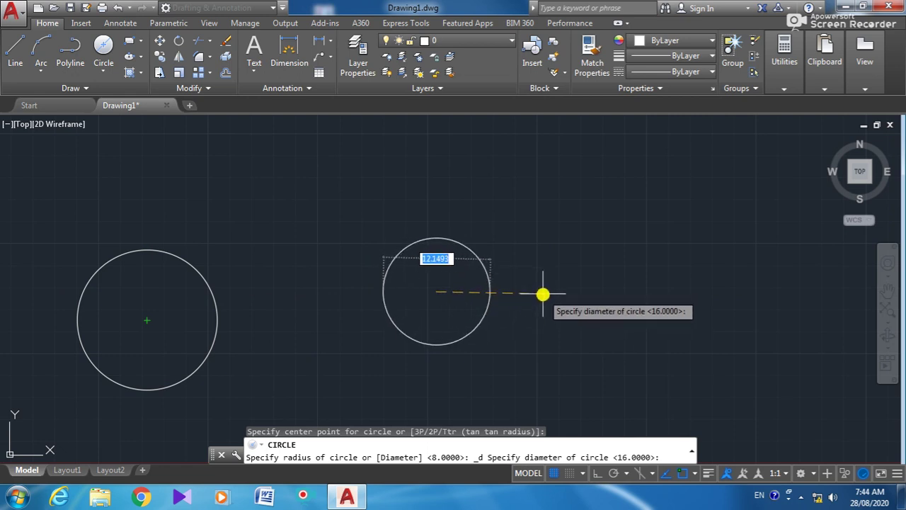
key(Return)
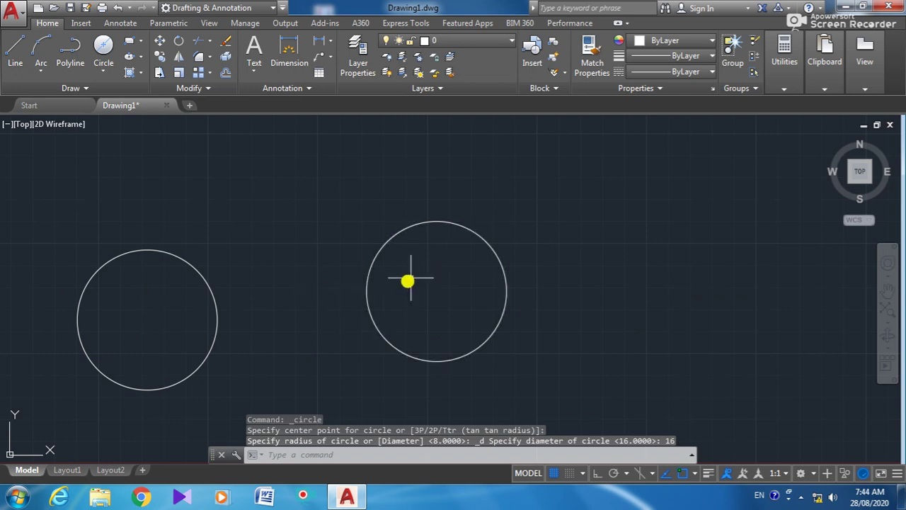
Move the diameter 16 circle by its centre grip onto the radius 8 circle's centre, and move it back off to the upper right.
click(433, 220)
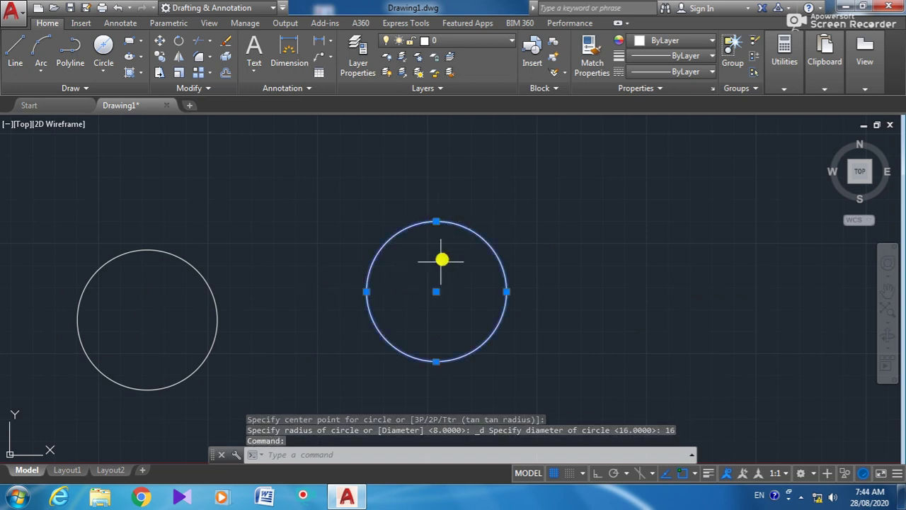
click(436, 291)
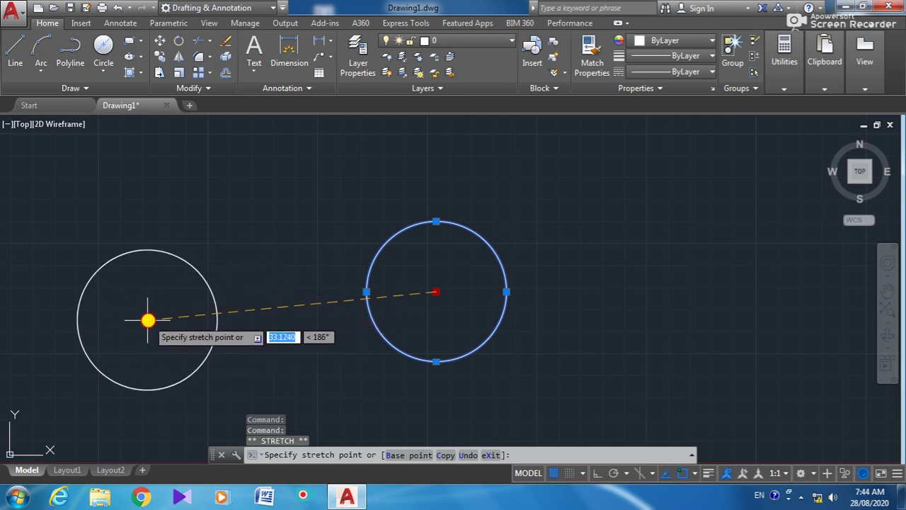
click(148, 320)
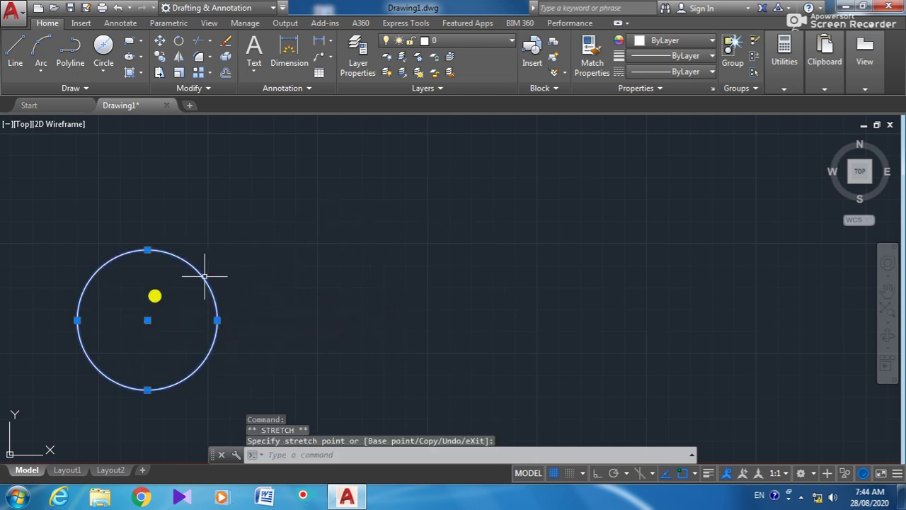
click(147, 320)
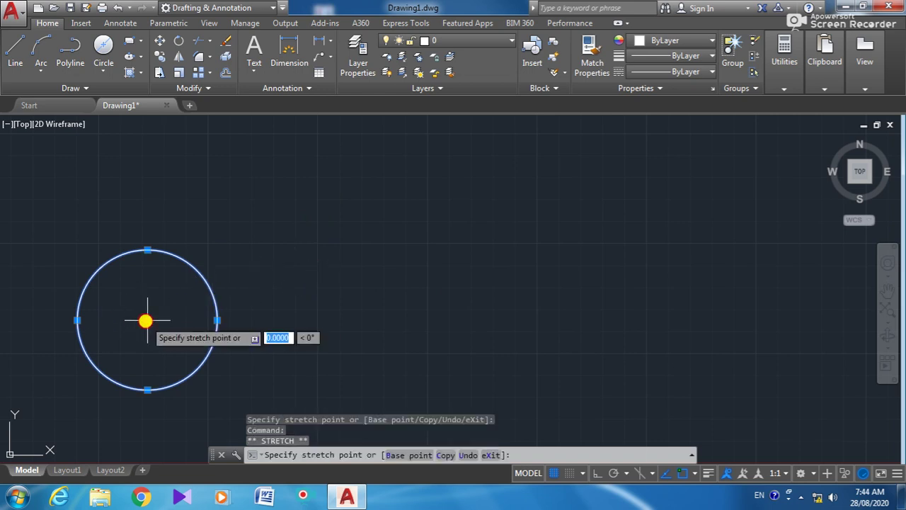
click(339, 252)
key(Escape)
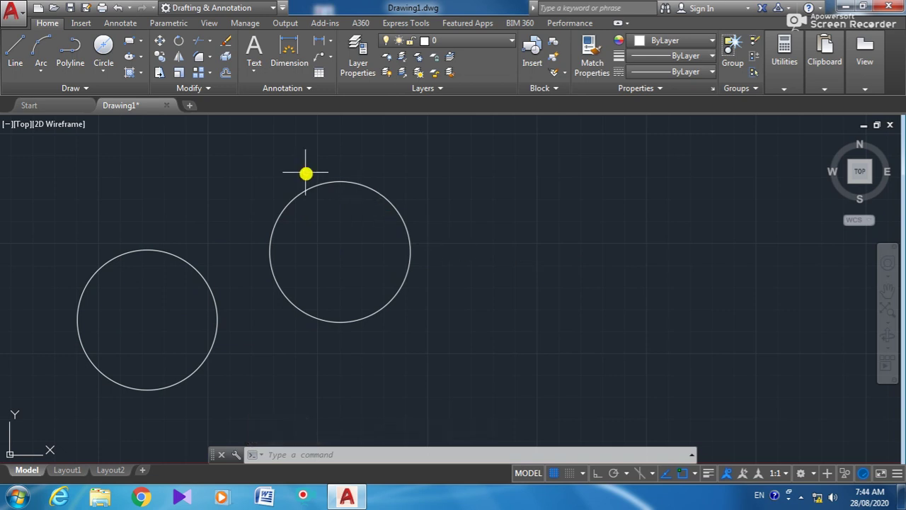
Draw a horizontal line 20 units long to the right of the circles with Ortho on.
click(103, 65)
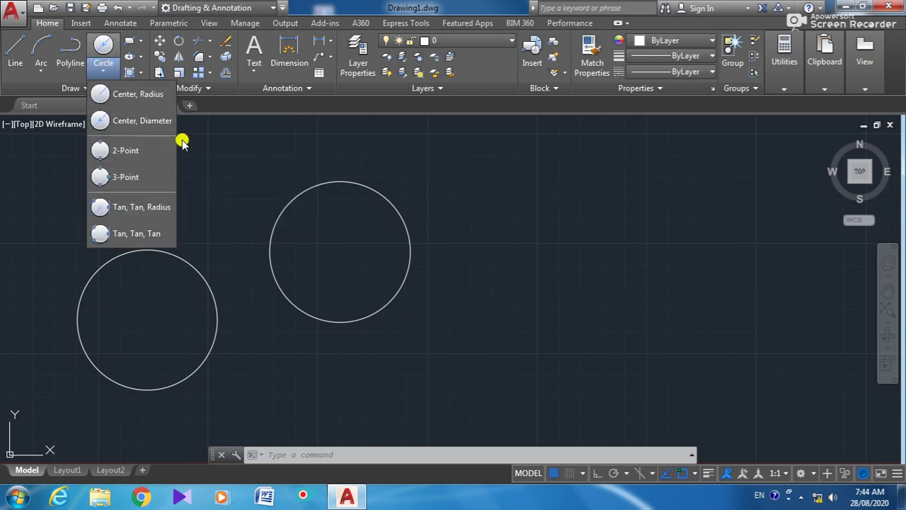
click(15, 51)
click(474, 287)
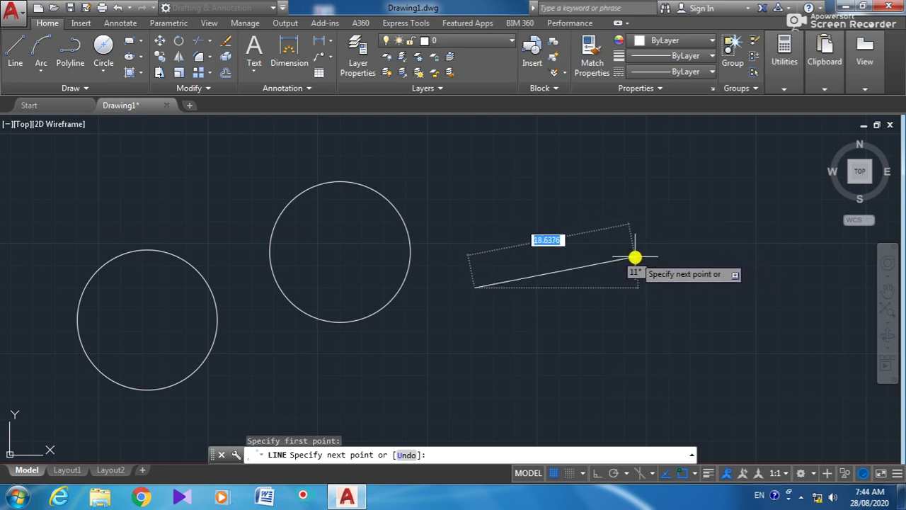
key(F8)
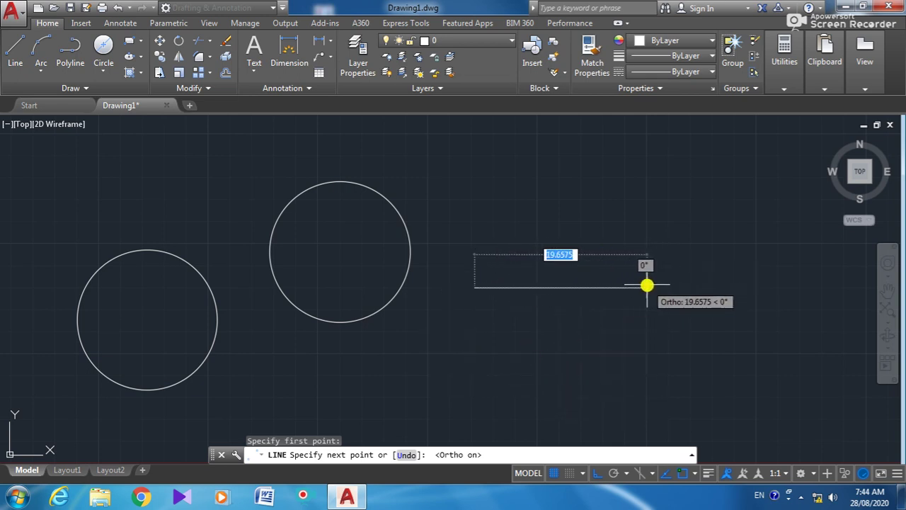
text(20)
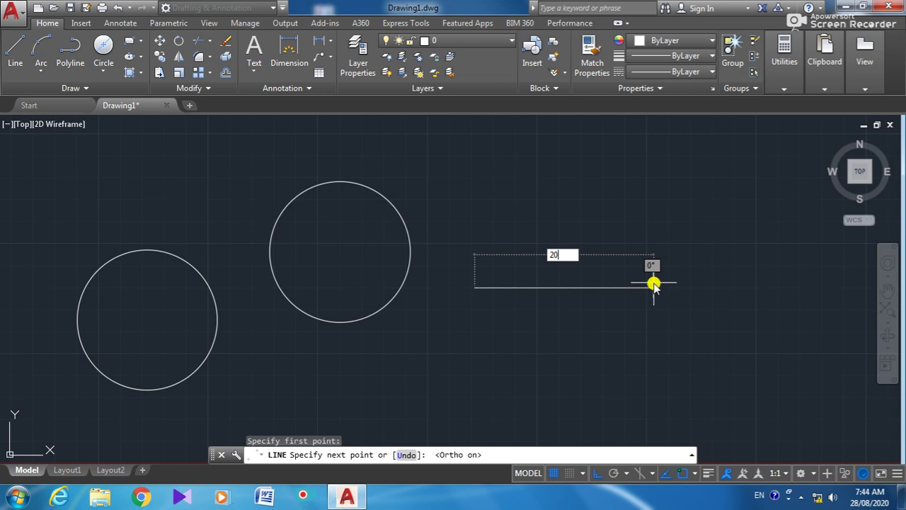
key(Return)
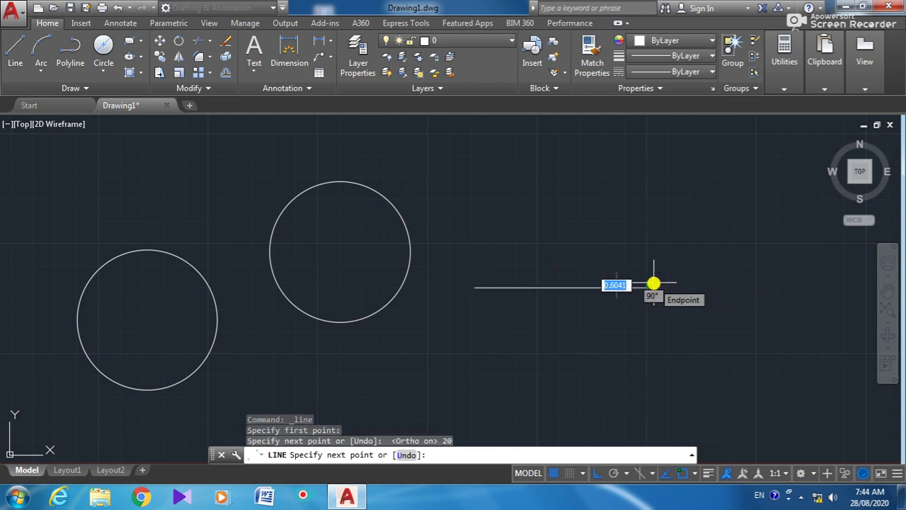
right_click(701, 230)
click(739, 253)
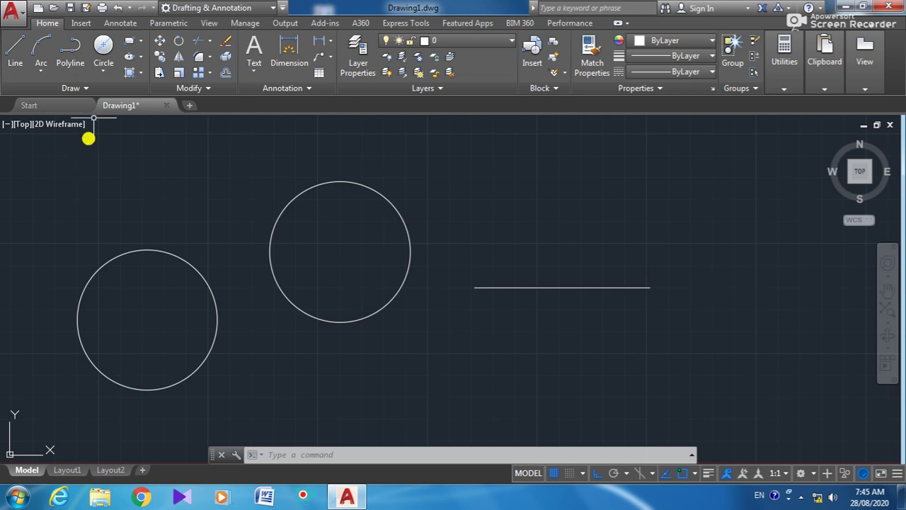
click(104, 71)
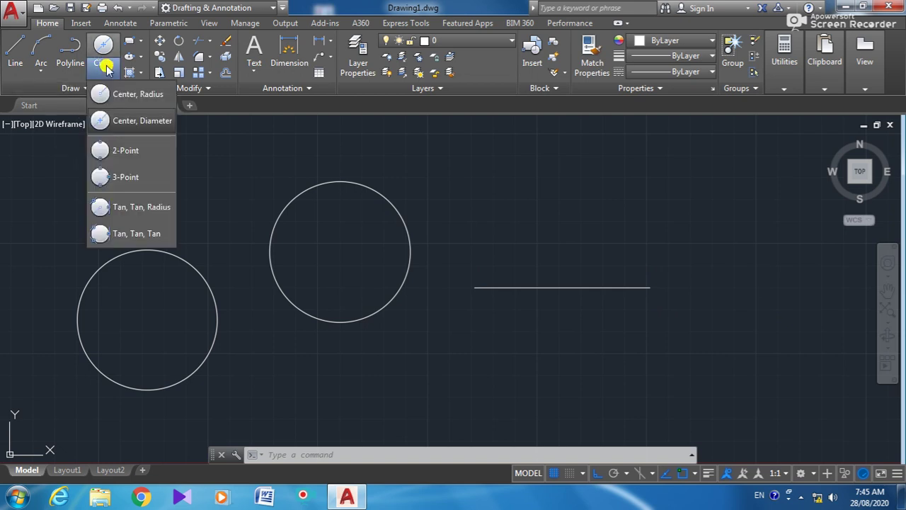
click(139, 152)
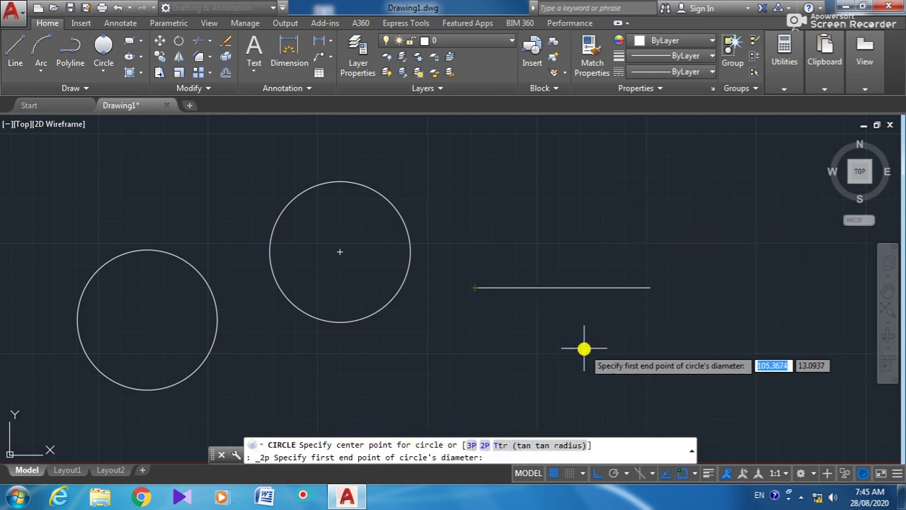
click(564, 289)
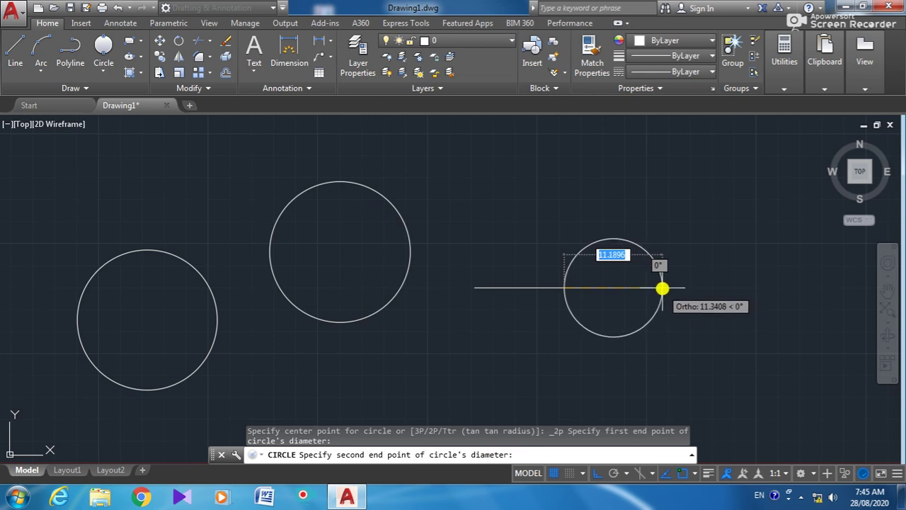
key(Escape)
Draw a 2-Point circle using the left and right endpoints of the horizontal line as its diameter.
click(105, 68)
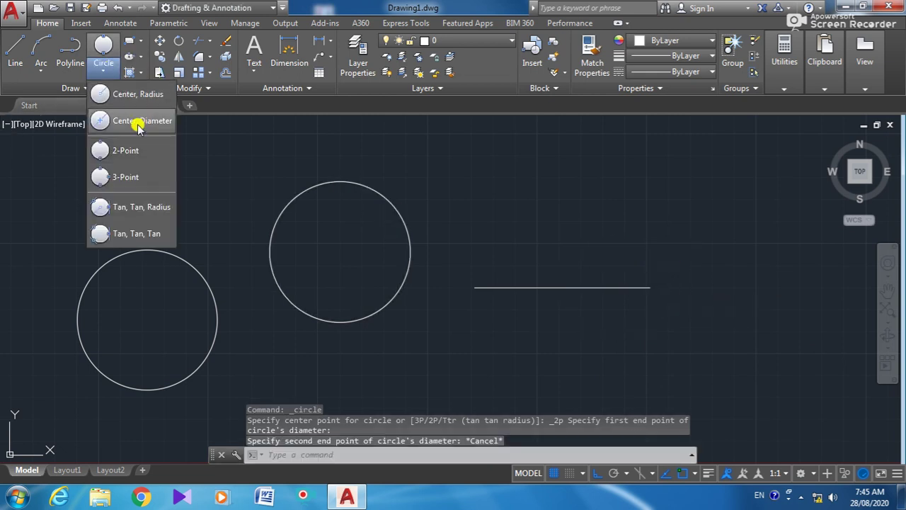
click(145, 148)
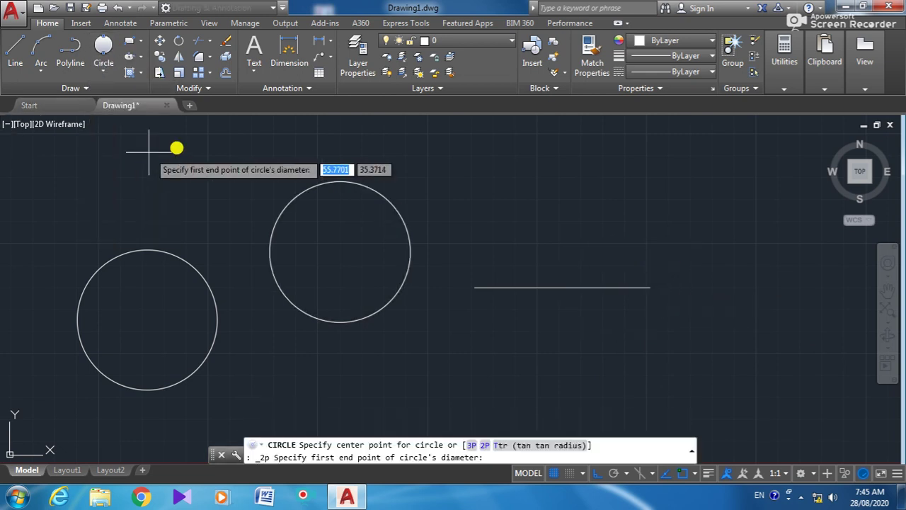
click(474, 288)
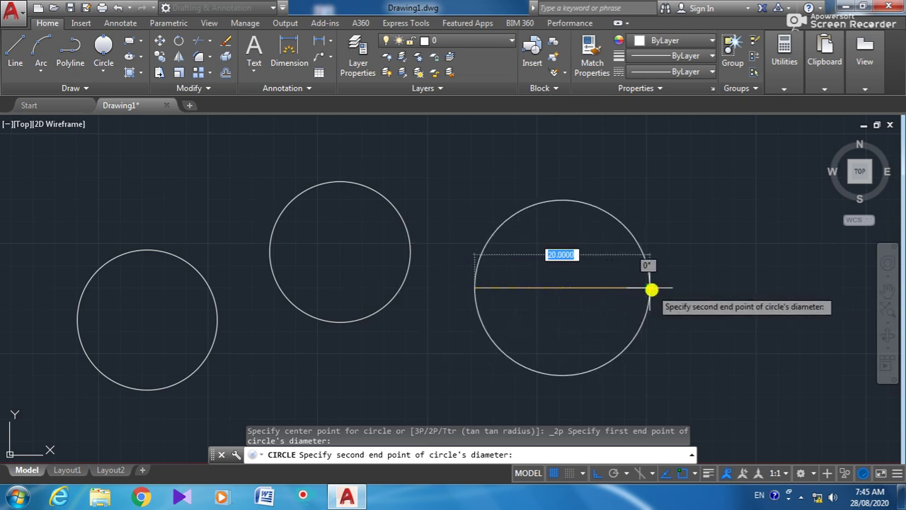
click(648, 287)
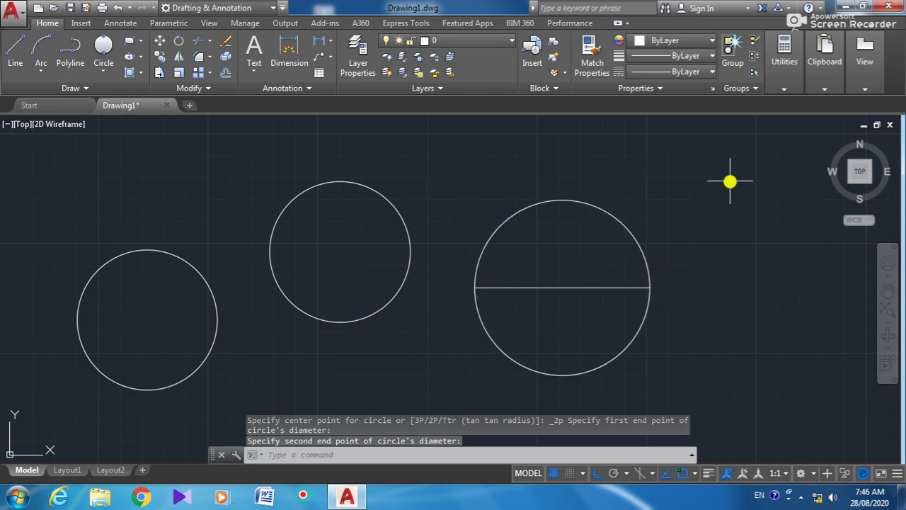
Select the circle around the horizontal line with a crossing window and set its colour to Yellow.
click(730, 155)
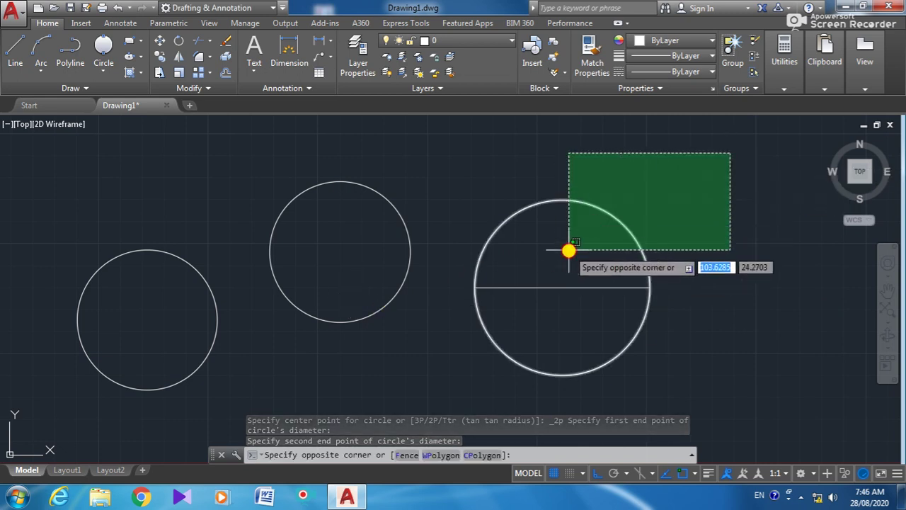
click(568, 252)
click(698, 41)
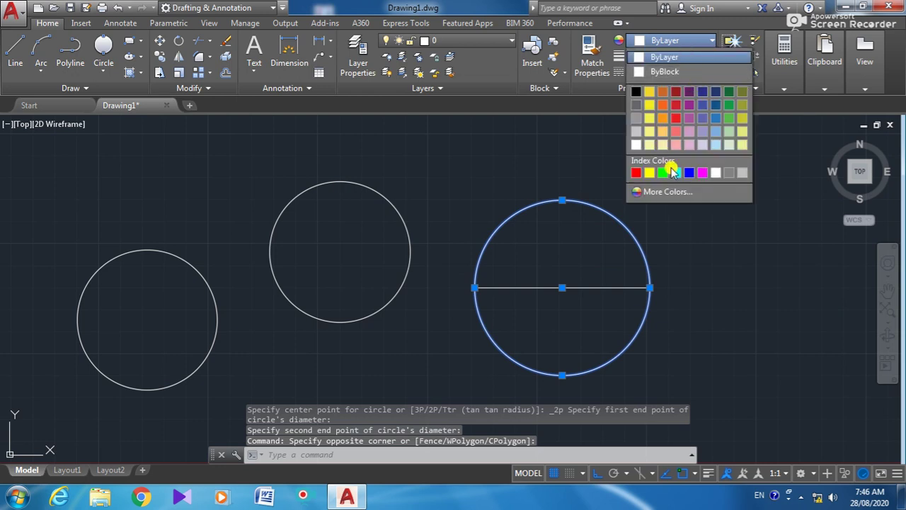
click(649, 173)
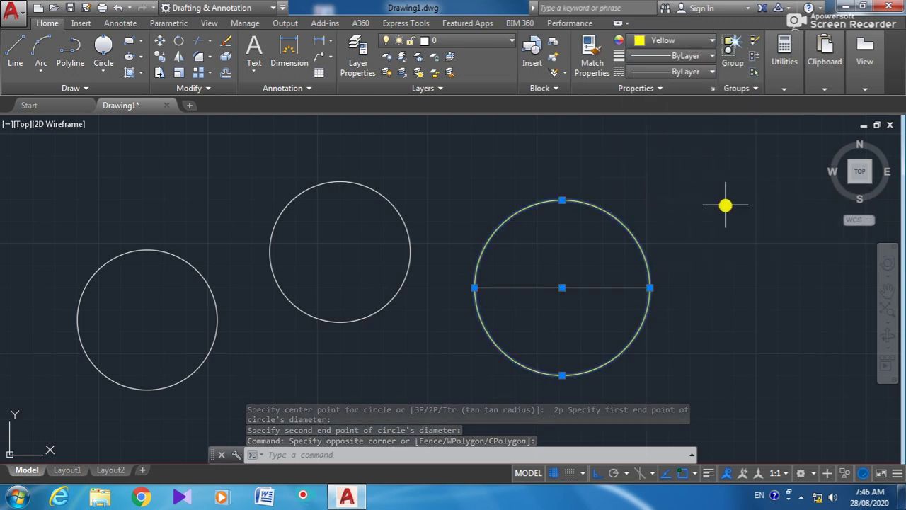
Draw a horizontal line 25 units long with Ortho on, above and to the right of the yellow circle.
key(Escape)
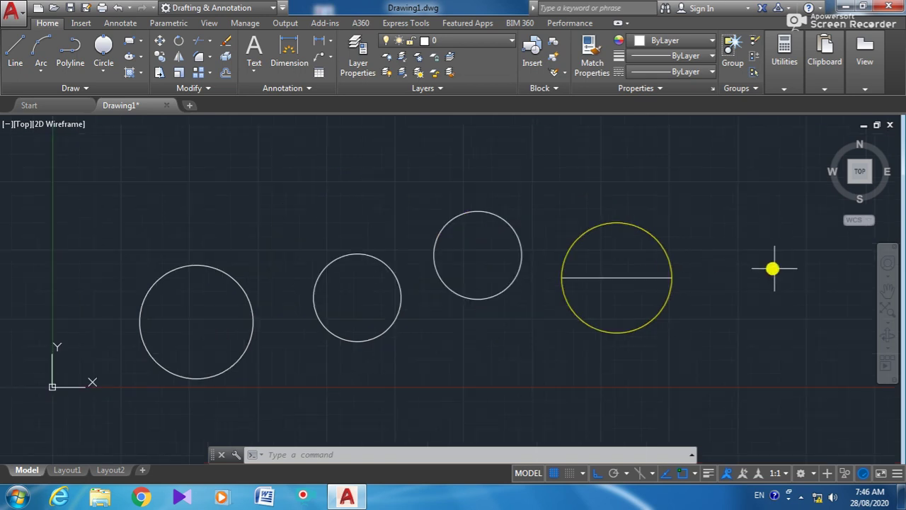
scroll(773, 267, down, 2)
scroll(786, 190, up, 4)
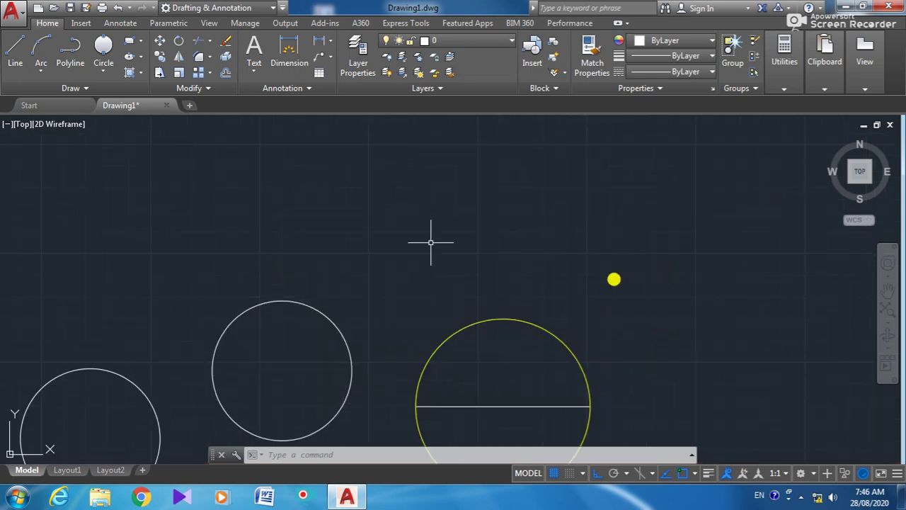
click(15, 54)
click(573, 266)
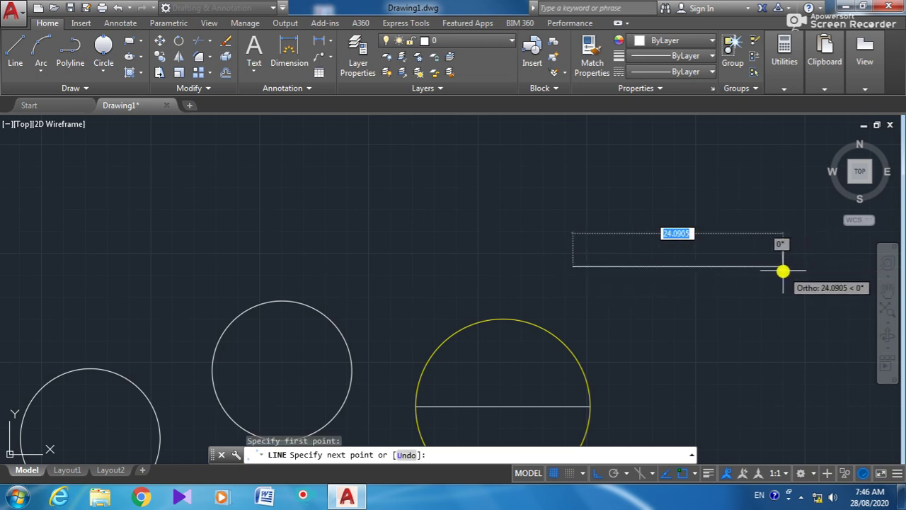
text(25)
key(Return)
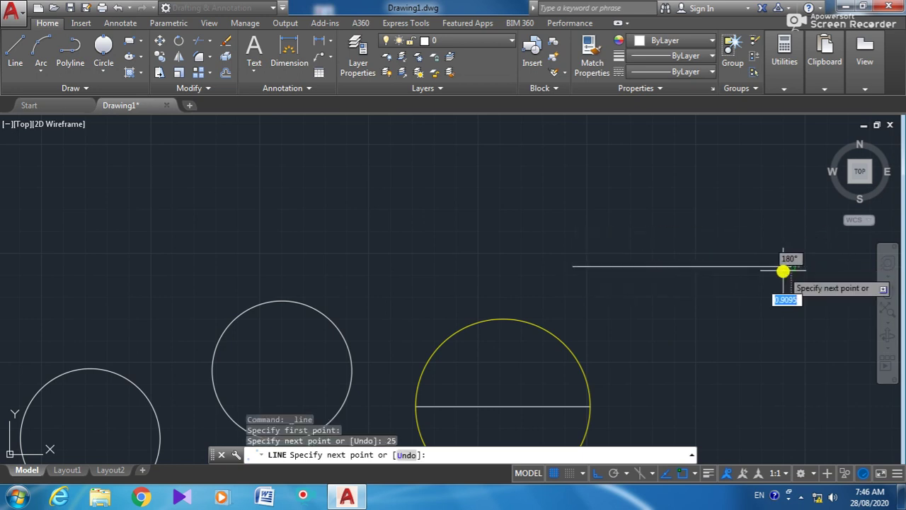
right_click(788, 329)
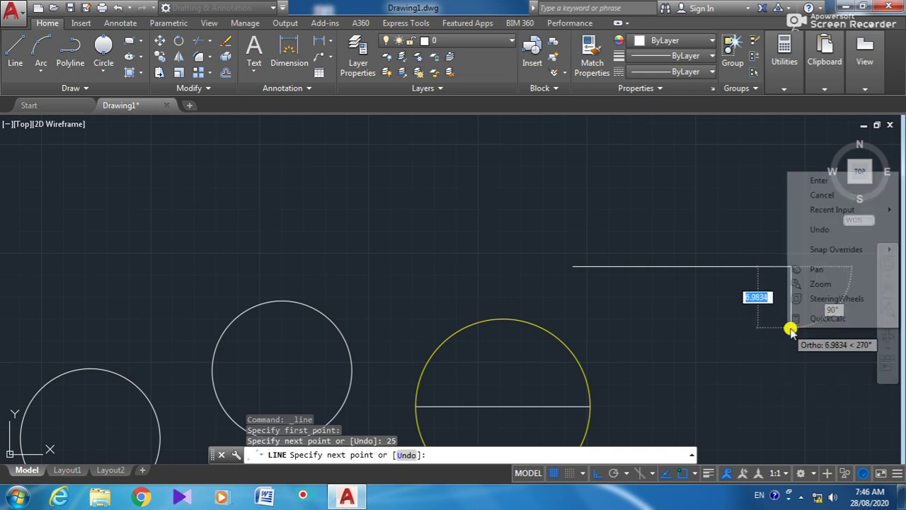
click(821, 196)
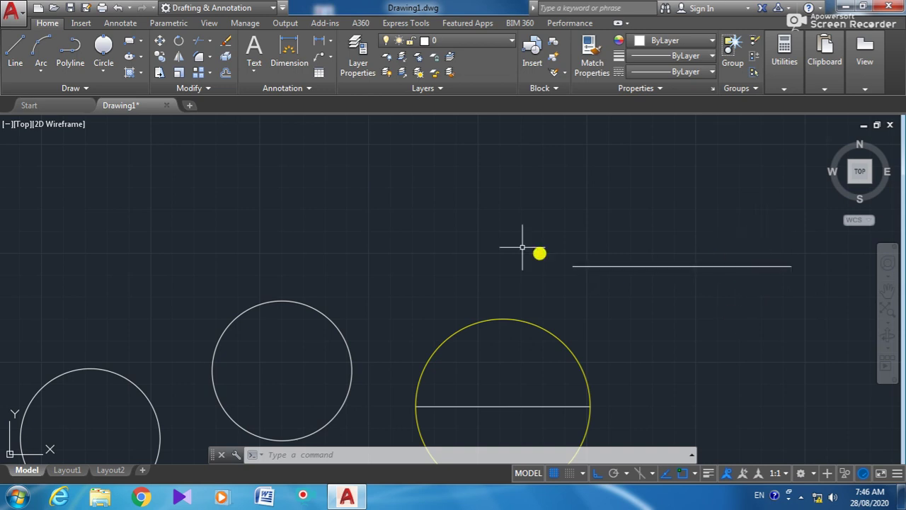
Draw a 2-Point circle using the left and right endpoints of the 25-unit line as its diameter.
click(104, 71)
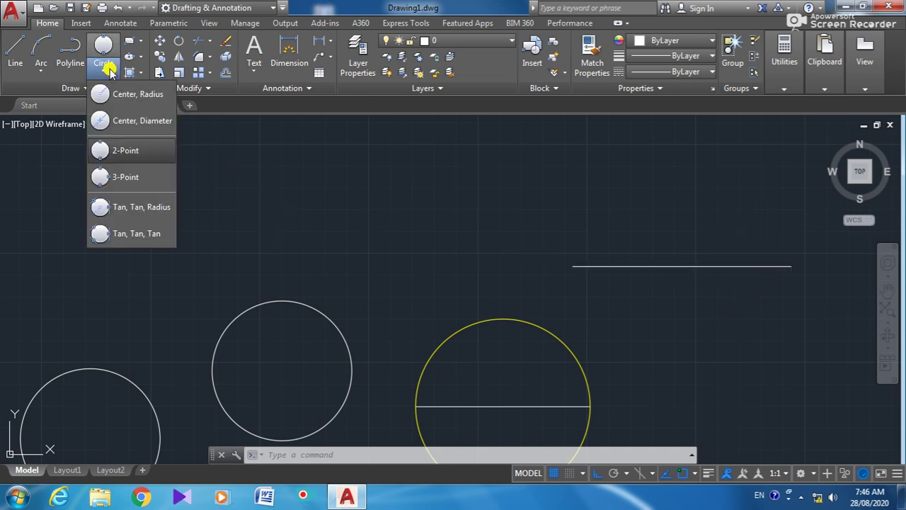
click(145, 161)
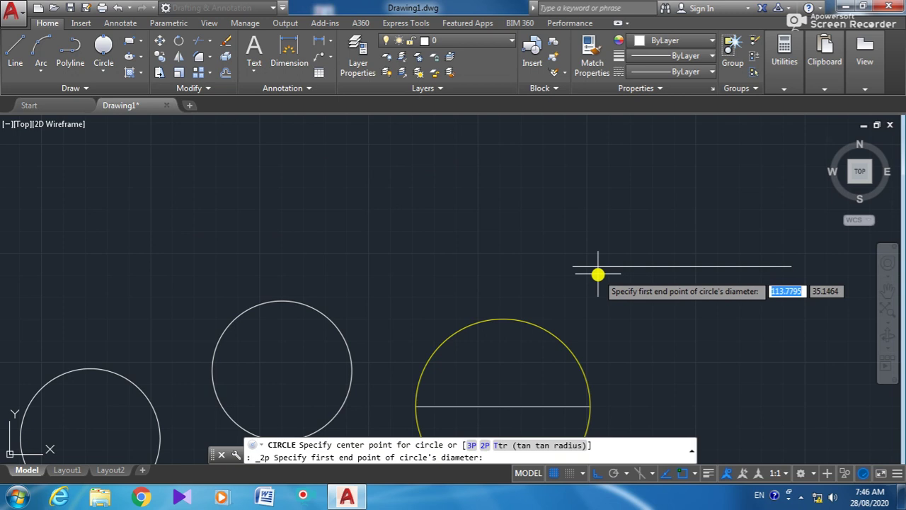
click(573, 267)
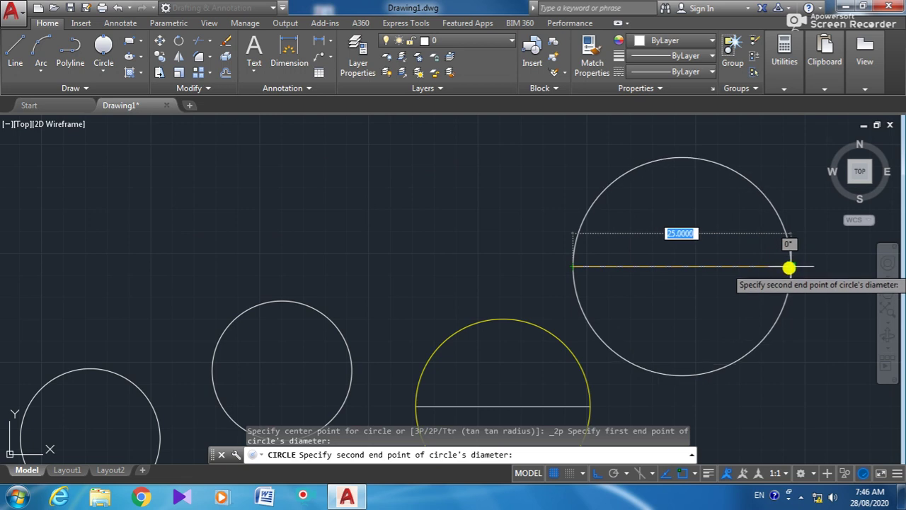
click(793, 269)
Select the circle around the 25-unit line with a crossing window and set its colour to Red.
click(750, 148)
click(724, 184)
click(672, 40)
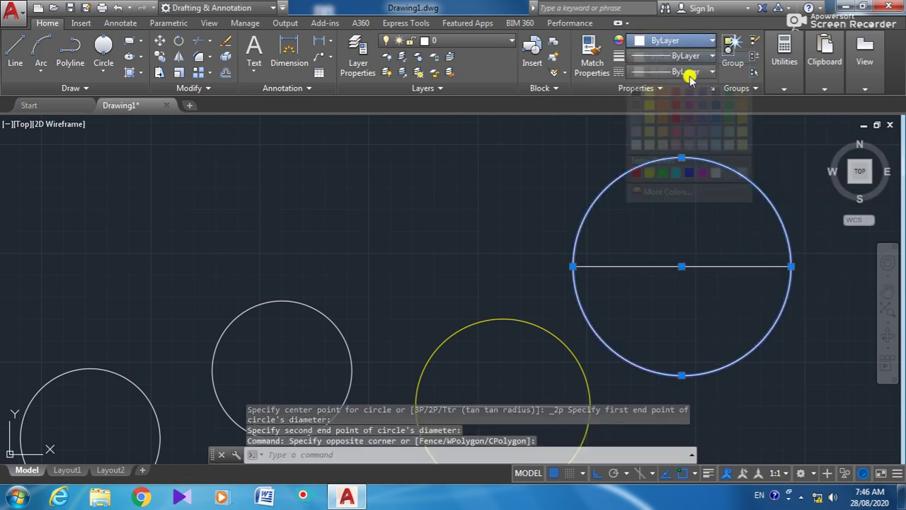
click(635, 172)
click(637, 172)
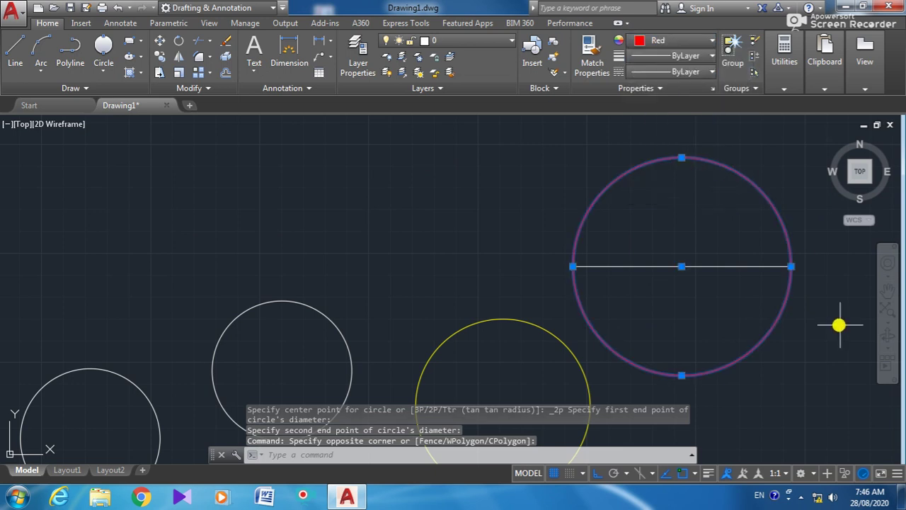
key(Escape)
Draw a closed triangle from three lines with Ortho off, its base about 16 units long, in the empty area above the existing circles.
scroll(821, 340, down, 5)
scroll(801, 253, up, 5)
scroll(708, 223, down, 2)
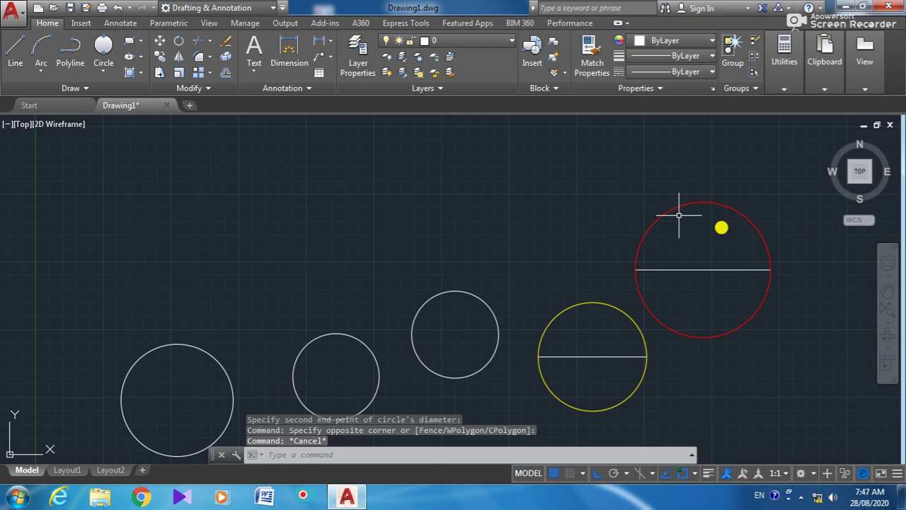
scroll(649, 181, down, 3)
scroll(508, 164, up, 1)
scroll(534, 139, up, 1)
scroll(749, 195, up, 1)
scroll(753, 192, up, 1)
scroll(718, 205, down, 1)
scroll(711, 209, up, 2)
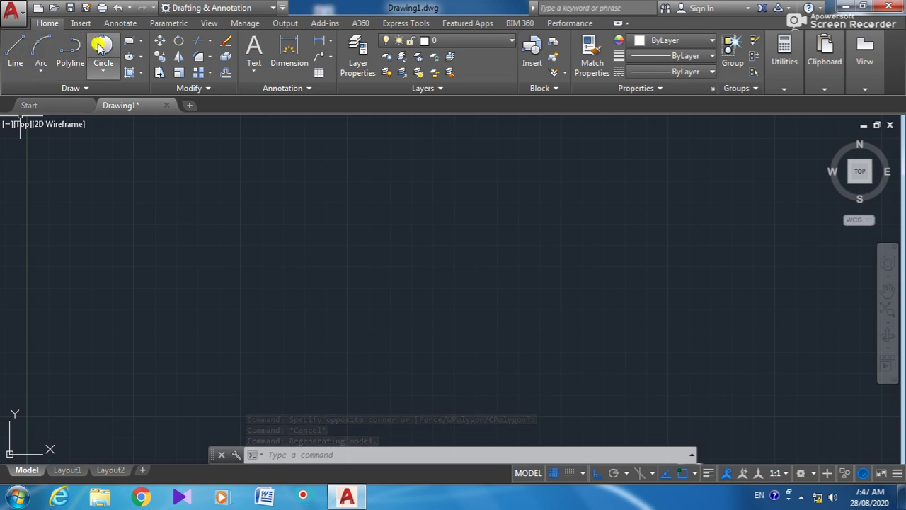
click(102, 68)
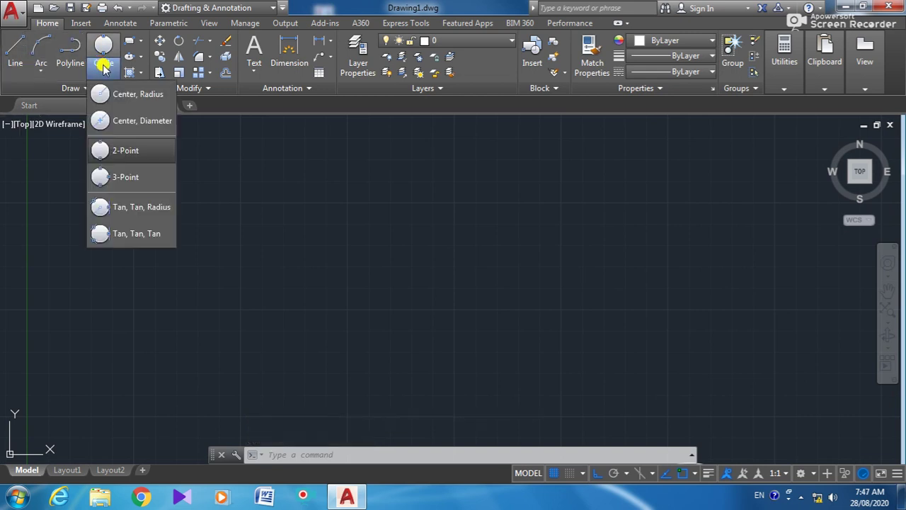
click(122, 177)
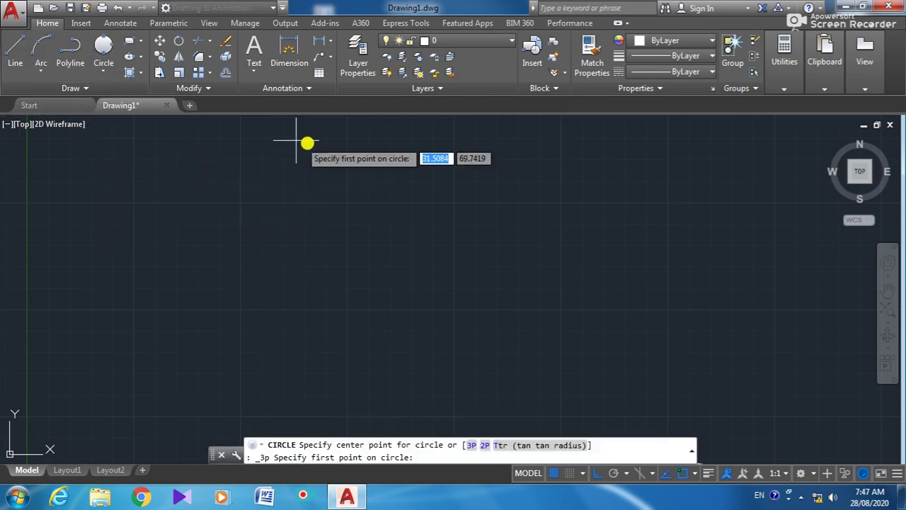
click(10, 48)
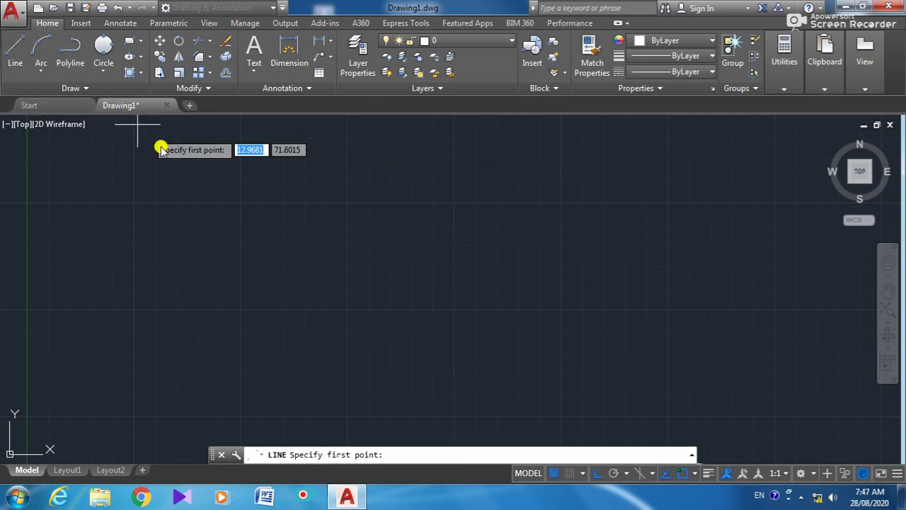
click(383, 239)
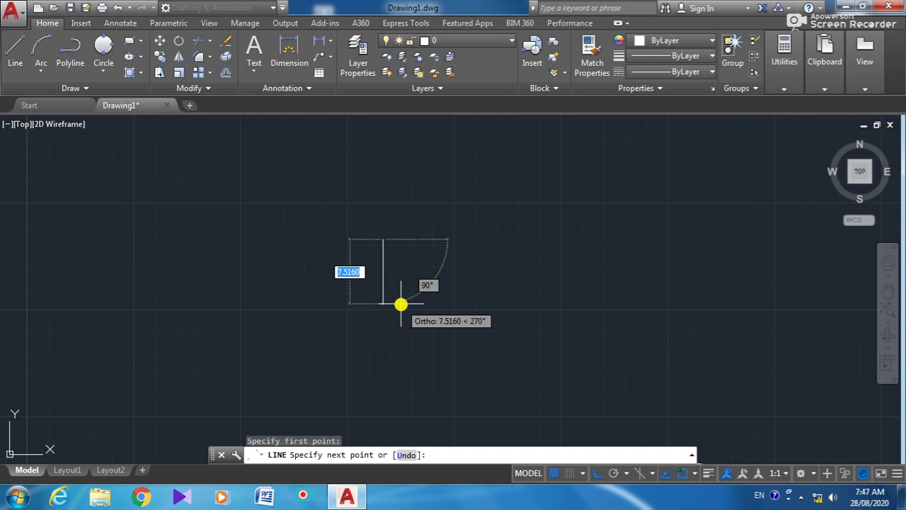
key(F8)
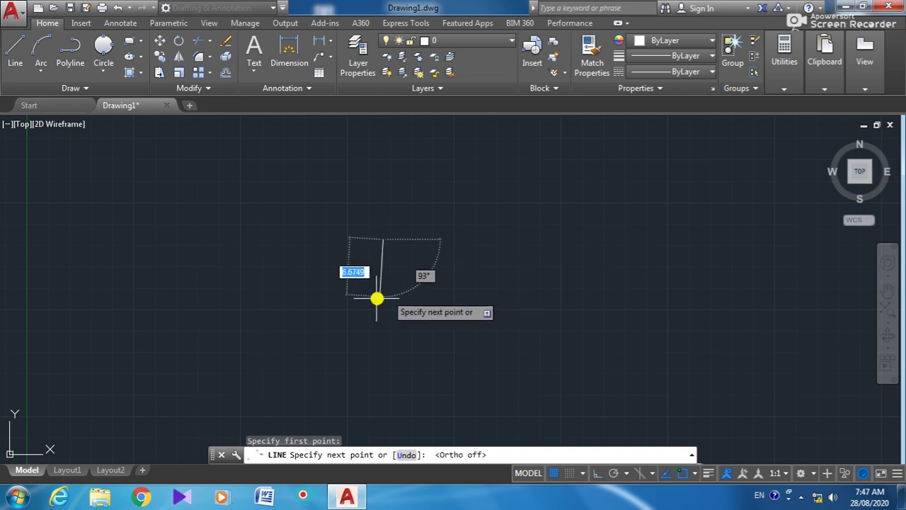
click(306, 319)
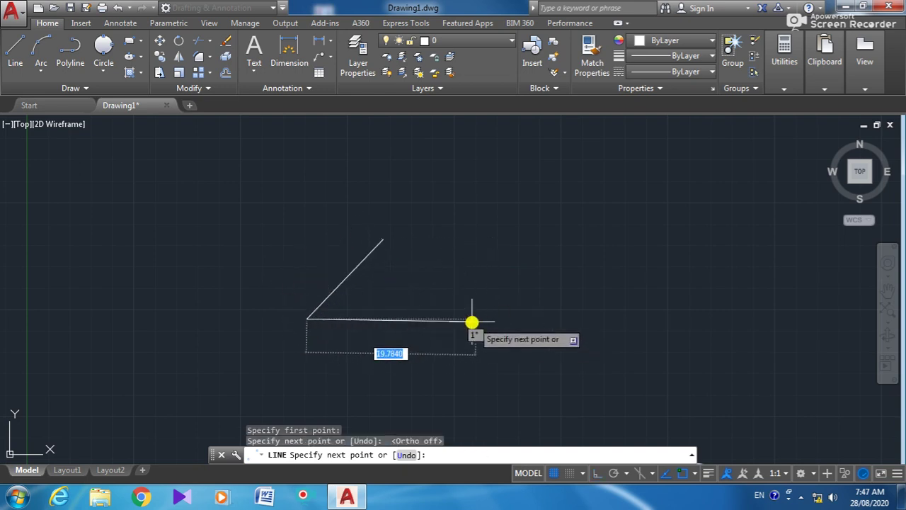
click(442, 320)
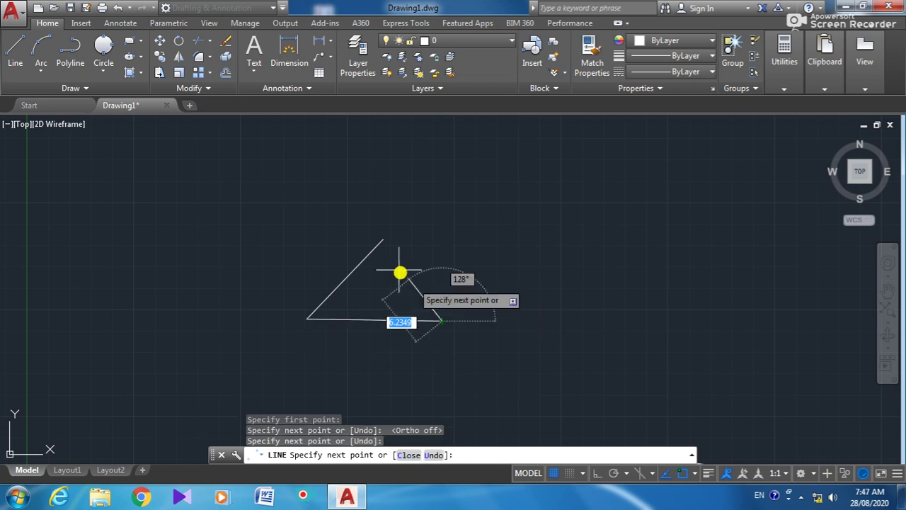
click(382, 240)
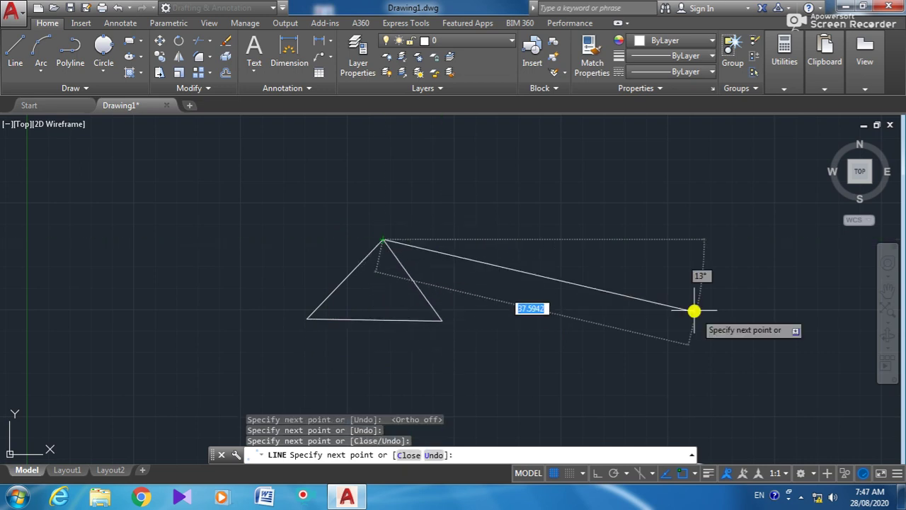
right_click(617, 241)
click(655, 263)
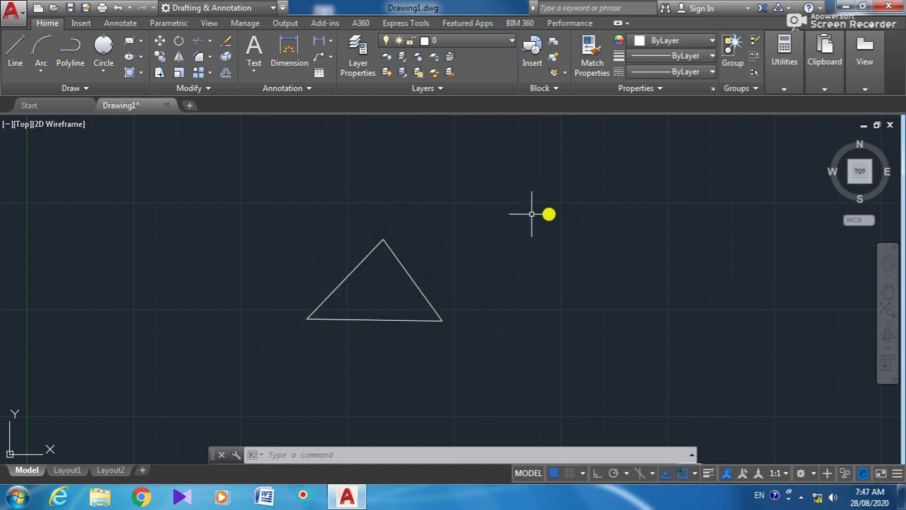
Draw a 3-Point circle through the triangle's apex, lower-right vertex and lower-left vertex.
click(106, 70)
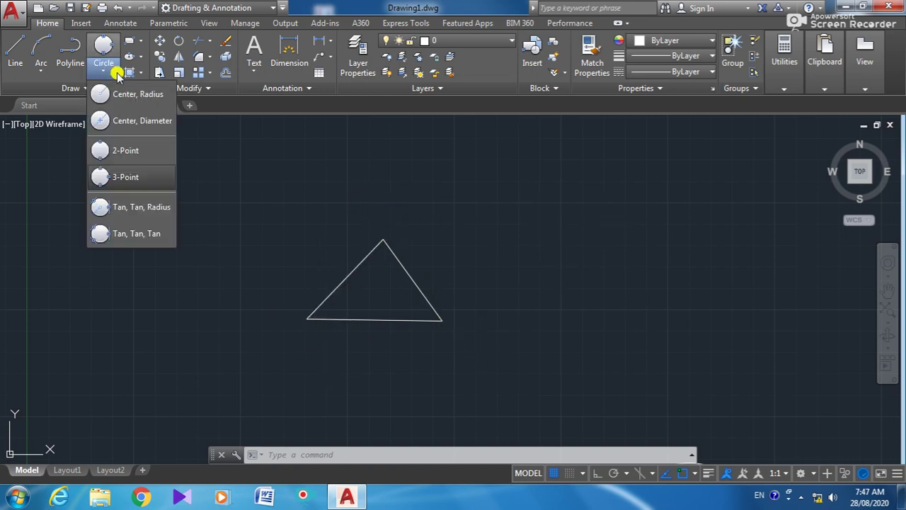
click(134, 177)
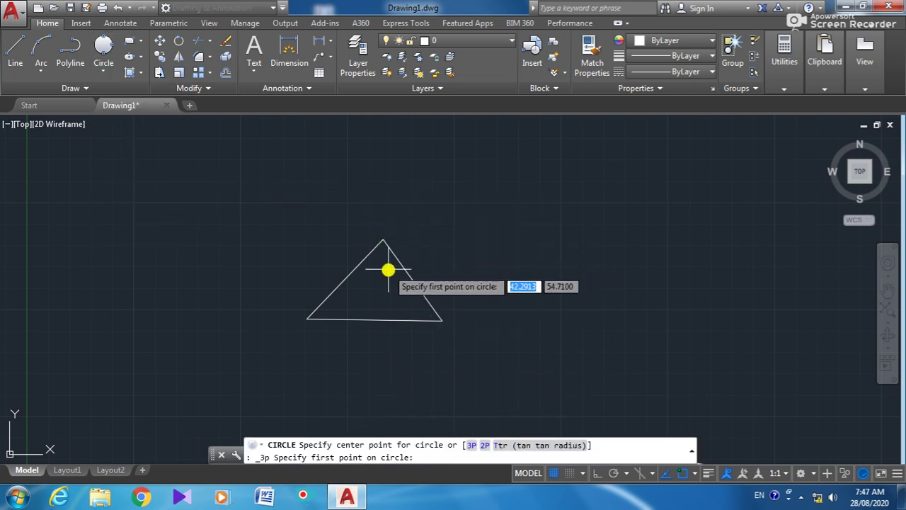
click(376, 240)
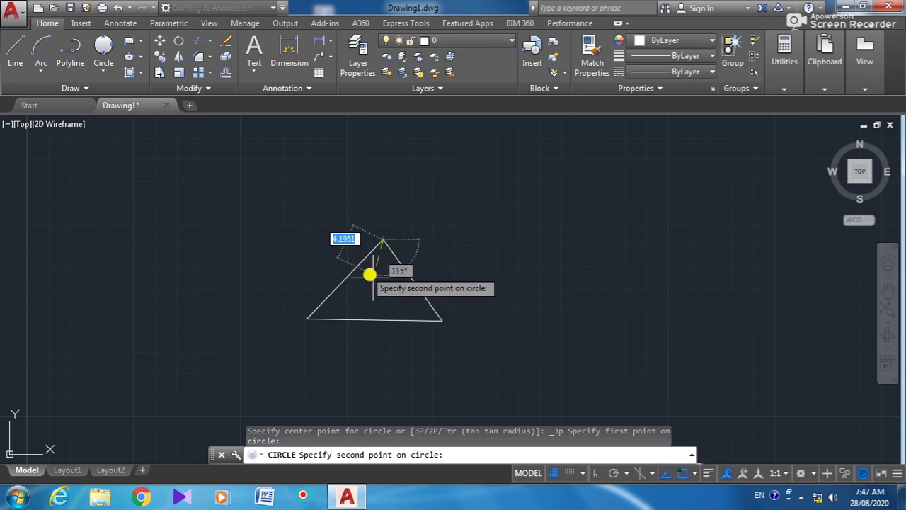
click(444, 321)
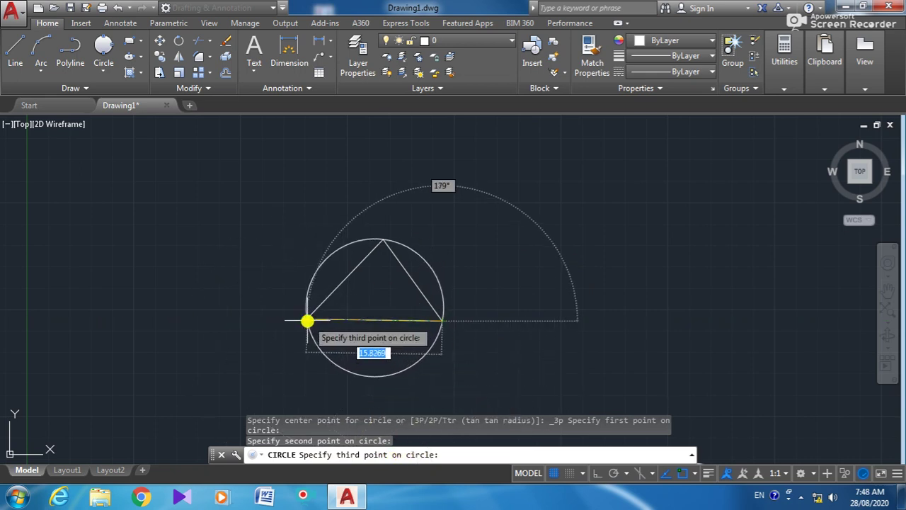
click(307, 321)
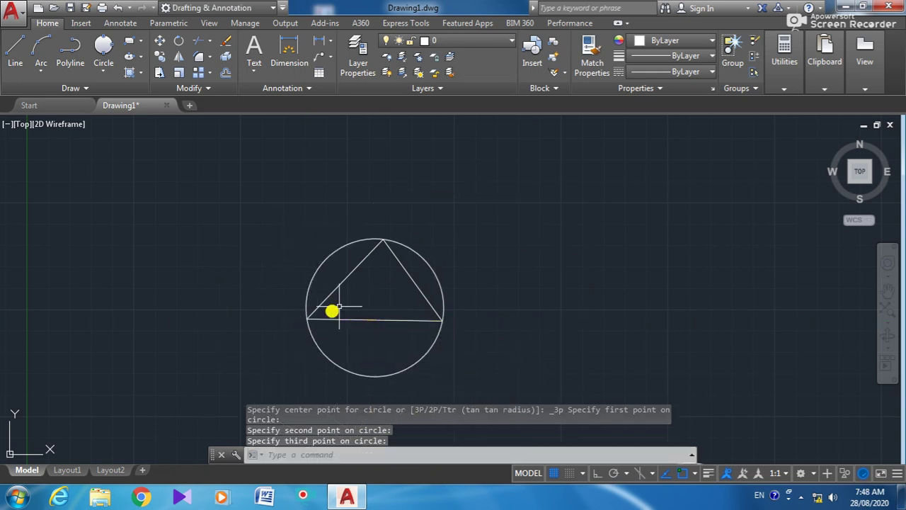
Select the circle around the triangle with a crossing window, set its colour to Blue and clear the selection.
scroll(570, 227, down, 3)
scroll(500, 310, up, 3)
click(590, 172)
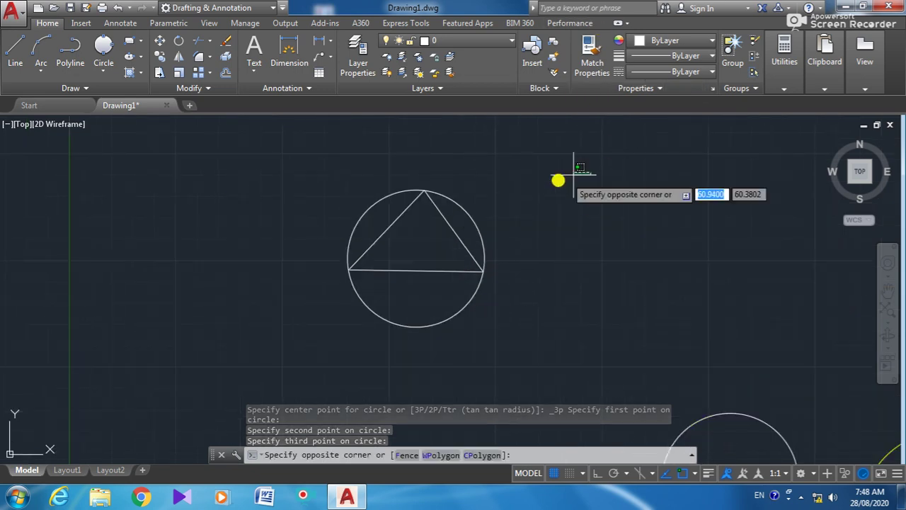
click(463, 228)
click(698, 40)
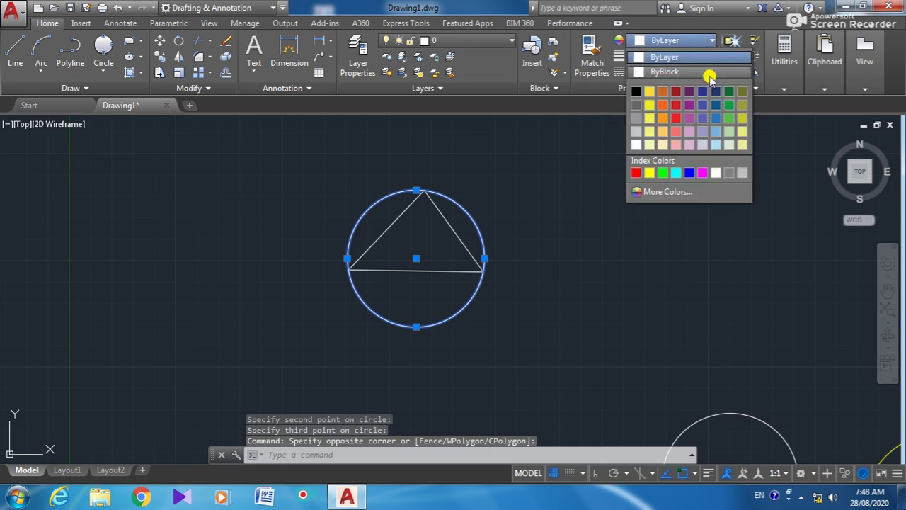
click(688, 172)
scroll(653, 233, down, 2)
scroll(669, 212, up, 2)
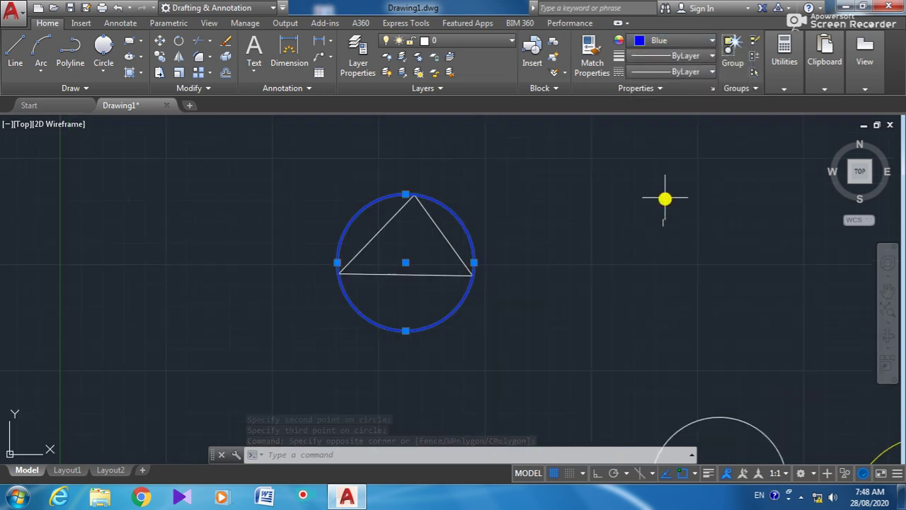
click(665, 199)
key(Escape)
key(Escape)
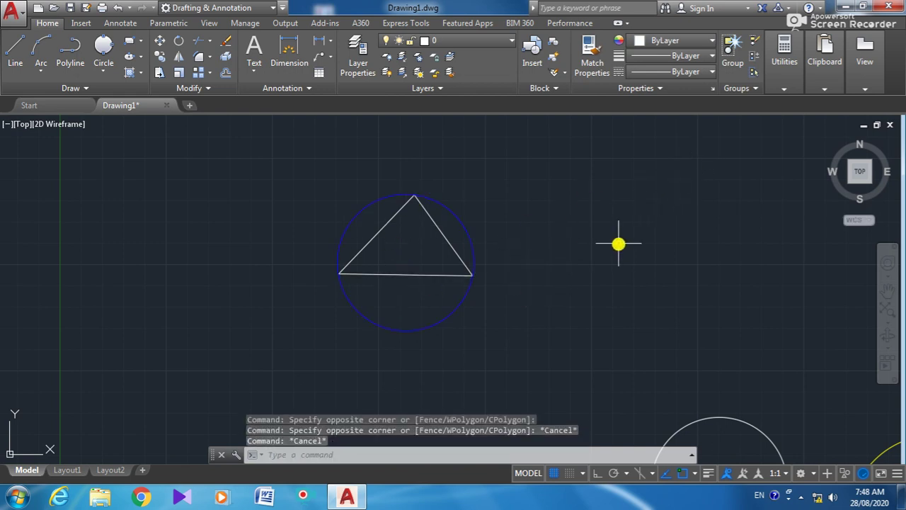
Draw three connected lines right of the blue circle: a near-vertical one about 13 units, one running left, and a horizontal one about 27 units.
scroll(641, 245, down, 2)
scroll(843, 284, up, 2)
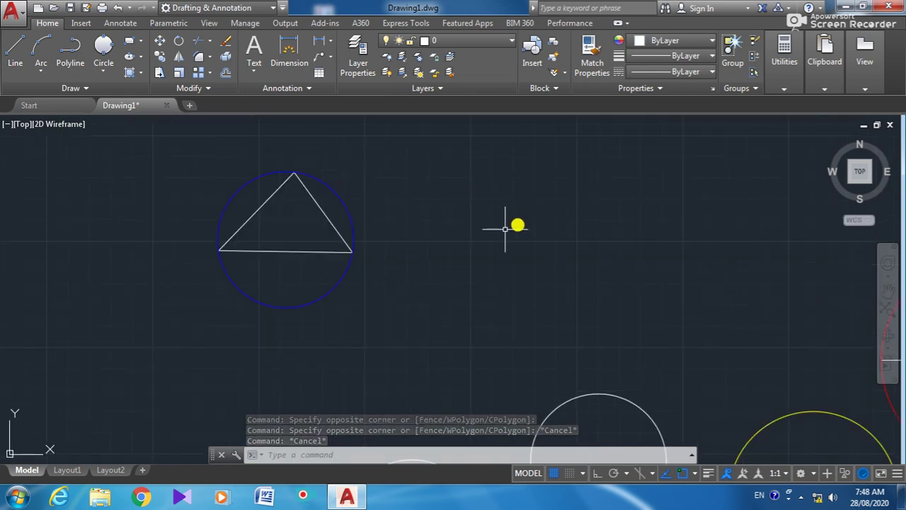
click(15, 50)
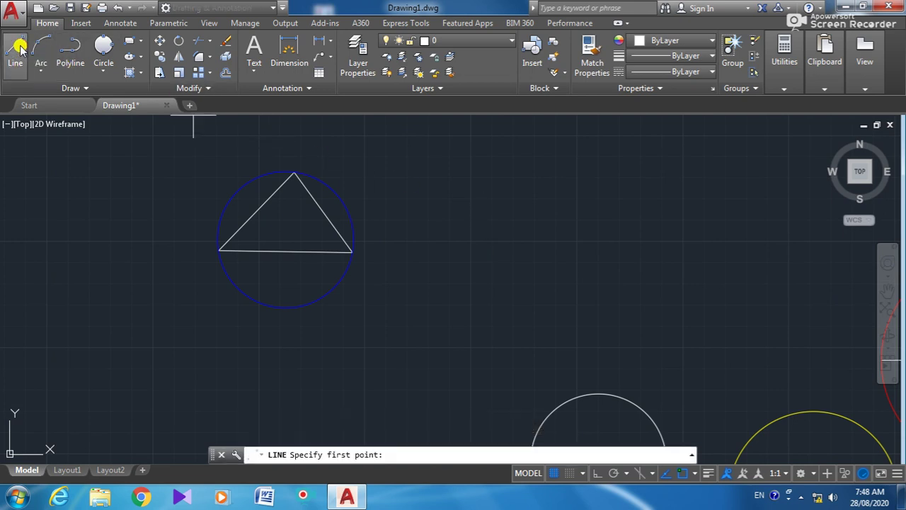
click(578, 205)
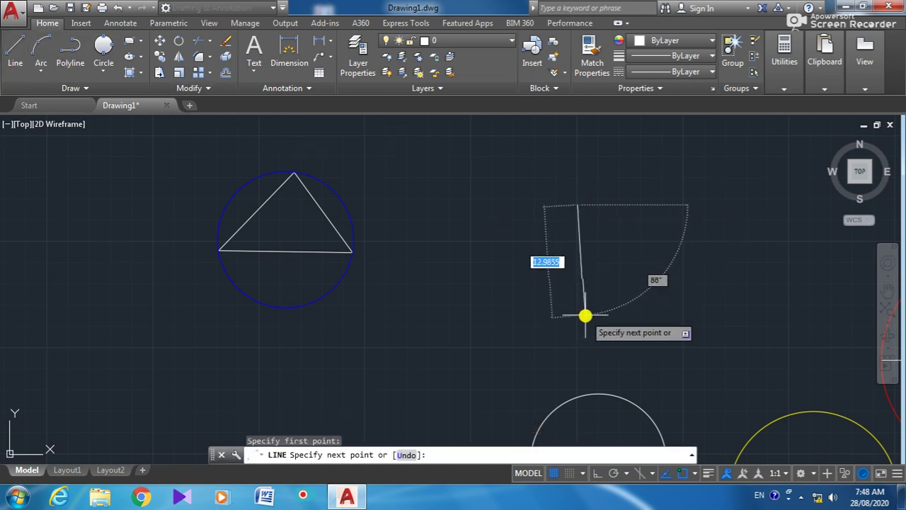
click(581, 316)
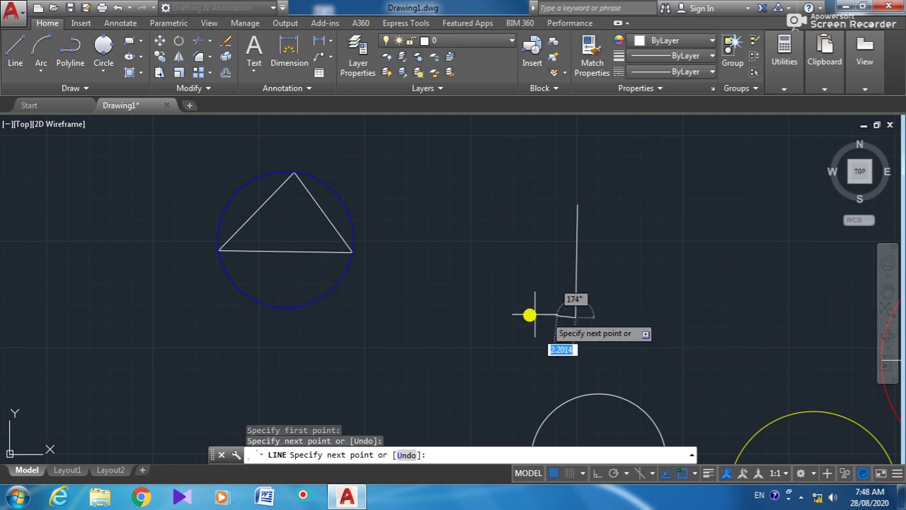
click(453, 313)
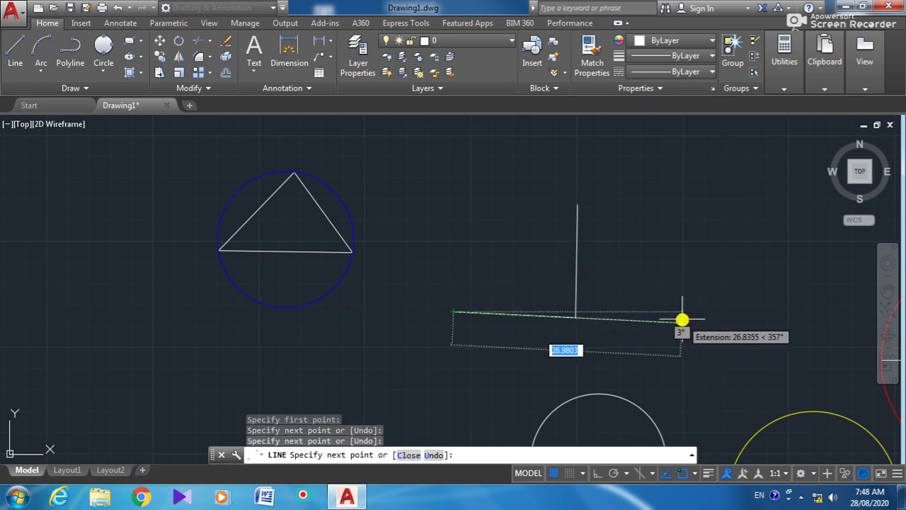
click(684, 310)
right_click(723, 262)
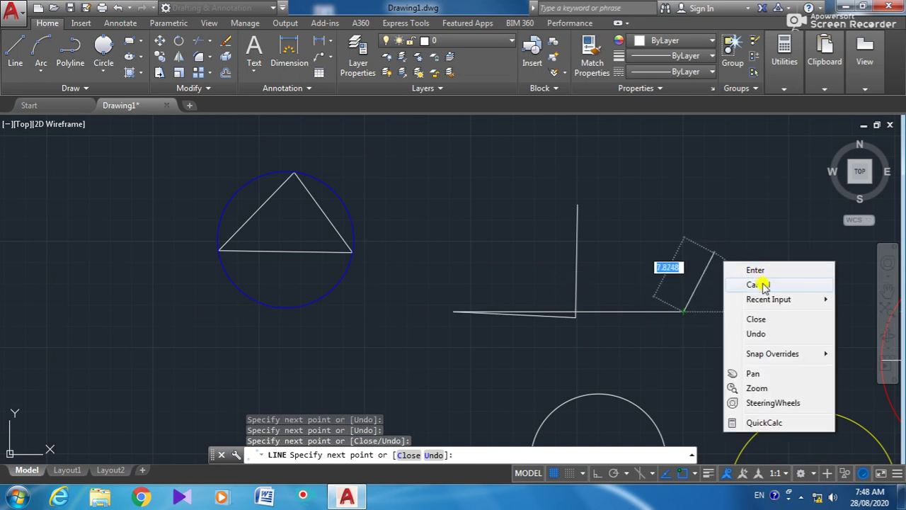
click(759, 284)
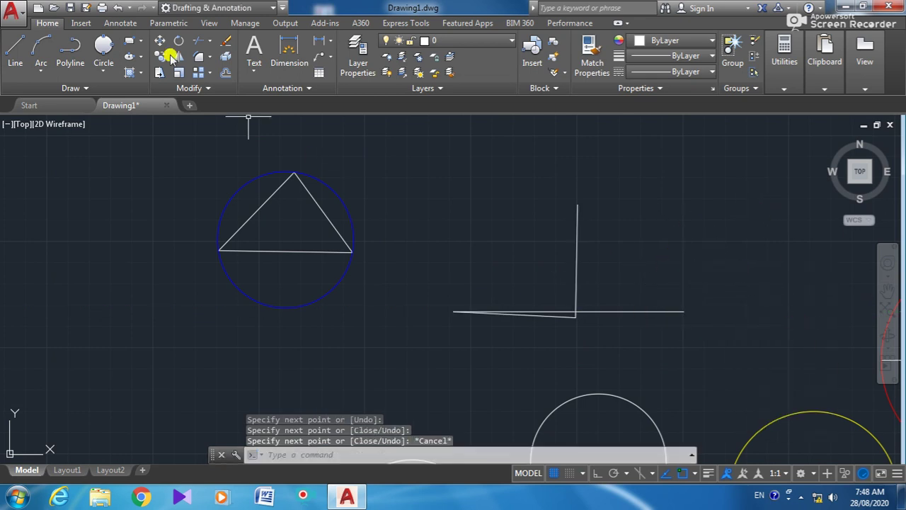
Draw a 3-Point circle through the vertical line's upper end and the left and right ends of the horizontal line.
click(106, 67)
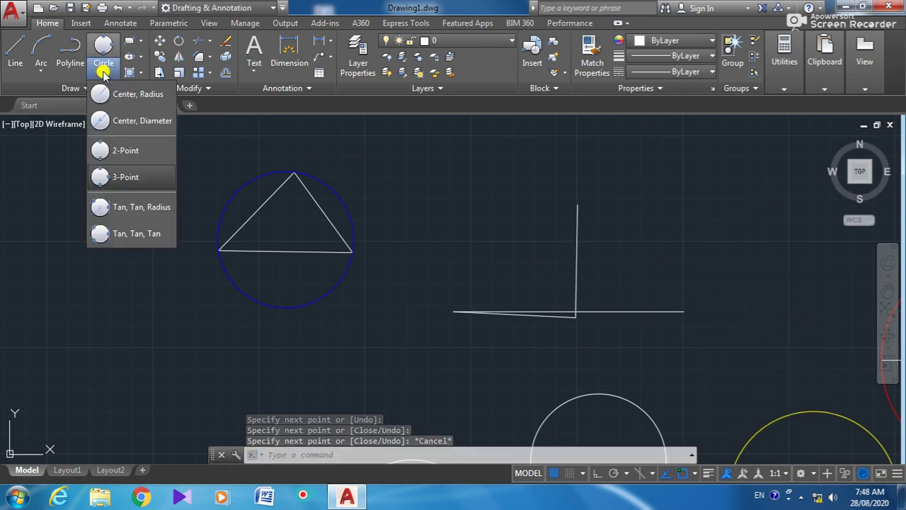
click(142, 179)
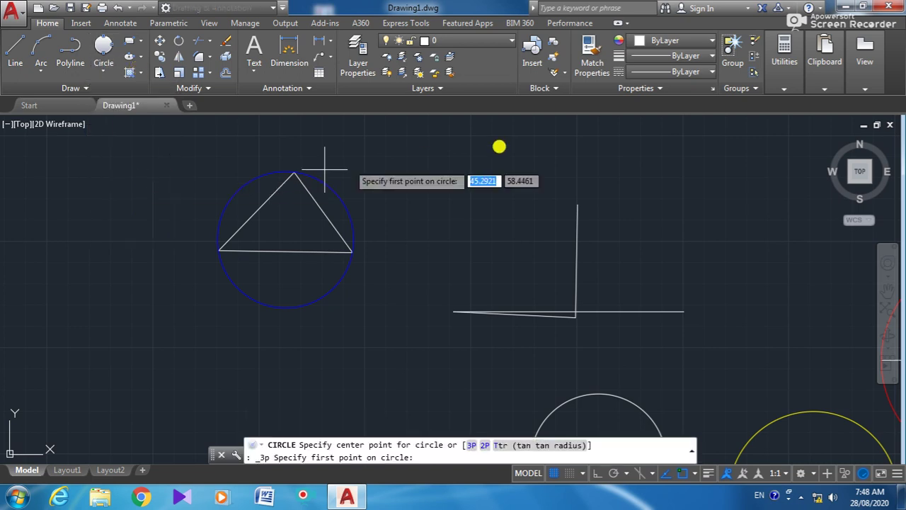
click(577, 204)
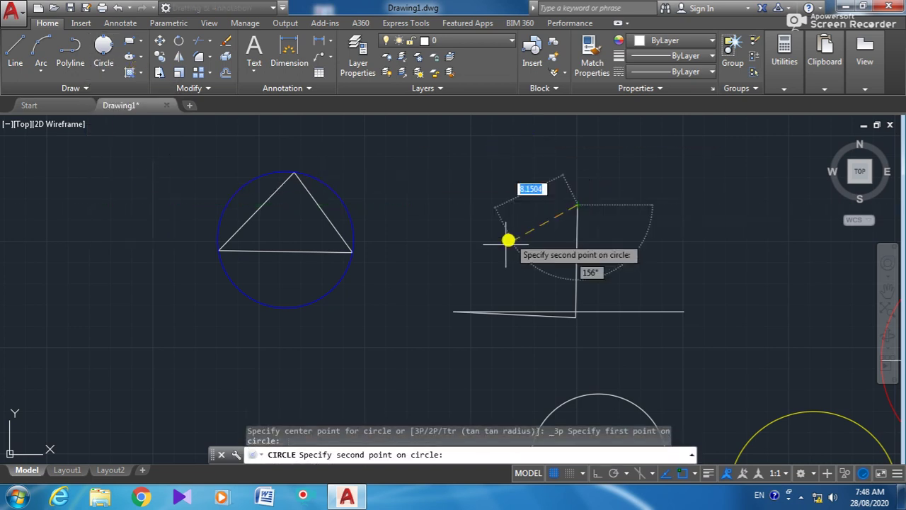
click(454, 315)
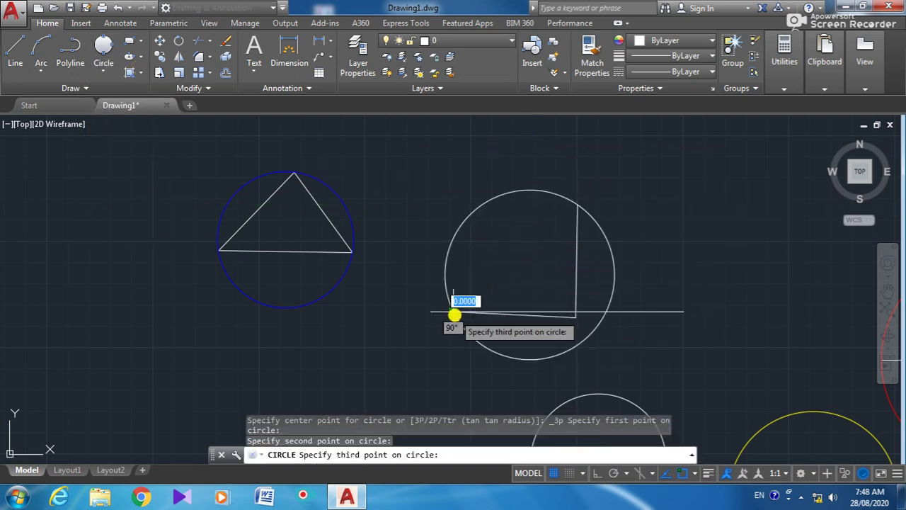
click(684, 312)
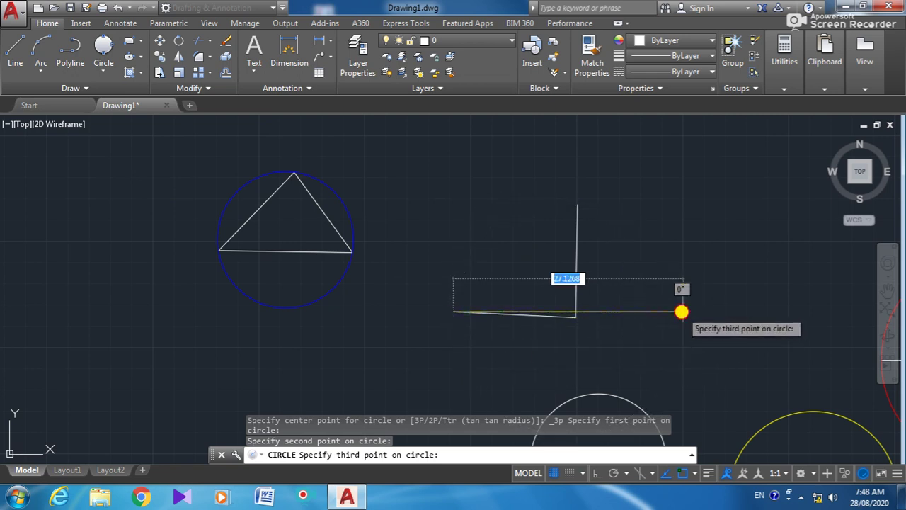
Select the new circle around the three lines with a crossing window, set its colour to Magenta and clear the selection.
scroll(732, 242, down, 3)
scroll(746, 329, up, 3)
click(714, 153)
click(625, 201)
click(679, 40)
click(713, 127)
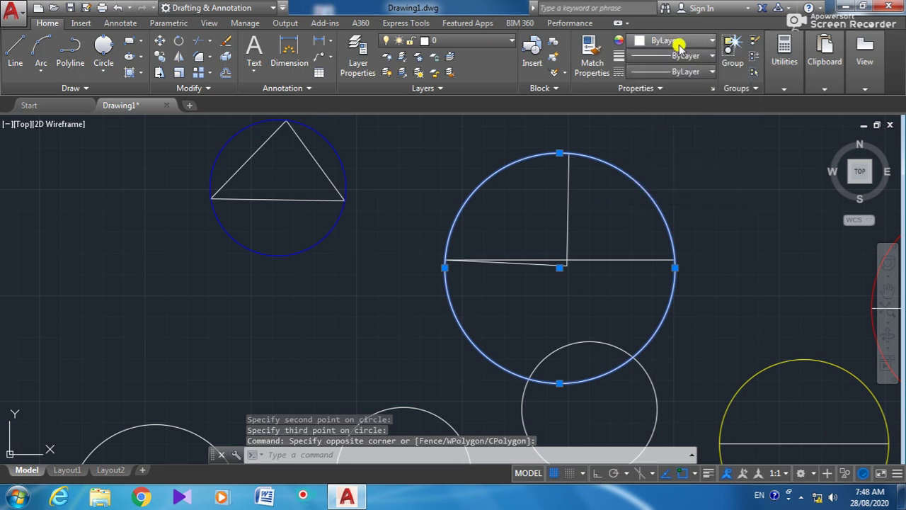
click(712, 40)
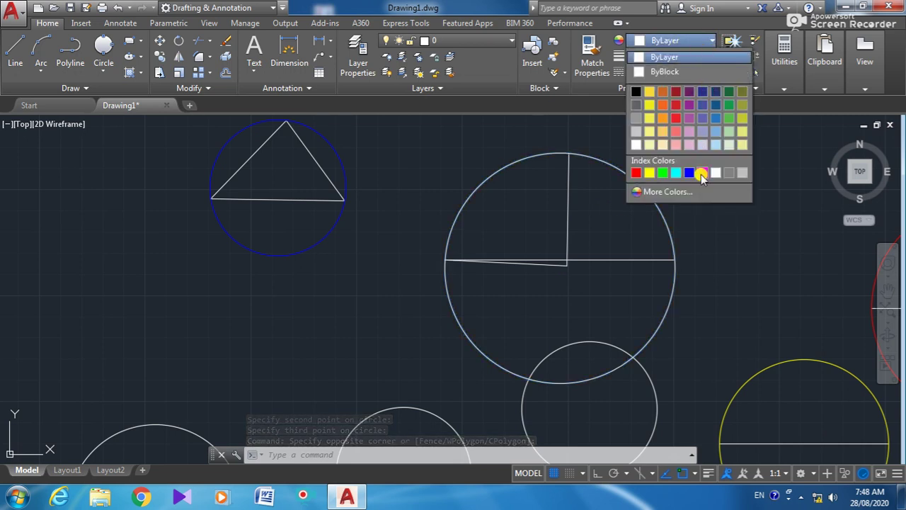
click(704, 173)
click(764, 184)
key(Escape)
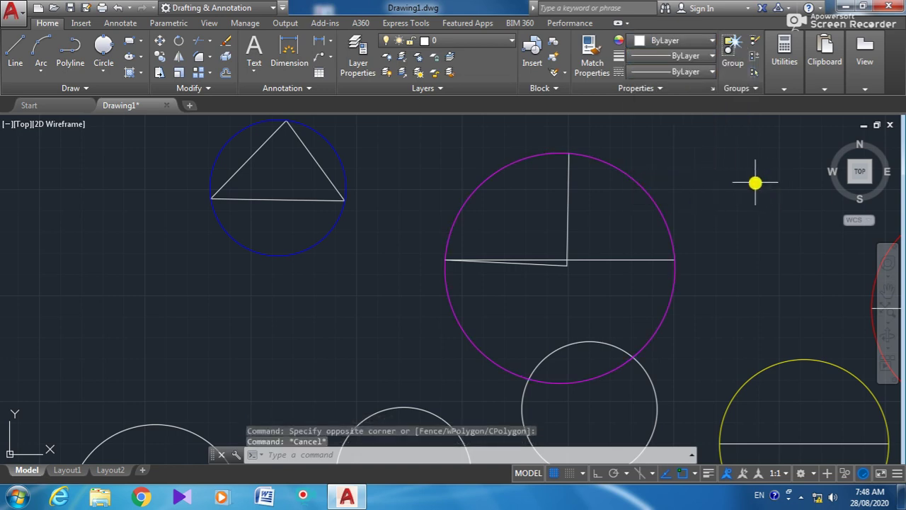
Examine the whole drawing at different zoom levels, centred on the area beside the magenta circle.
scroll(754, 161, down, 2)
scroll(748, 170, up, 2)
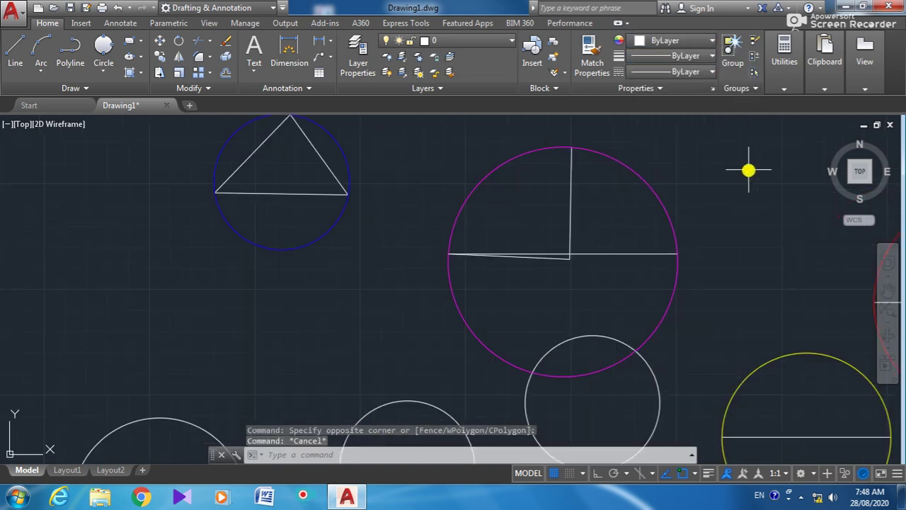
scroll(720, 210, down, 2)
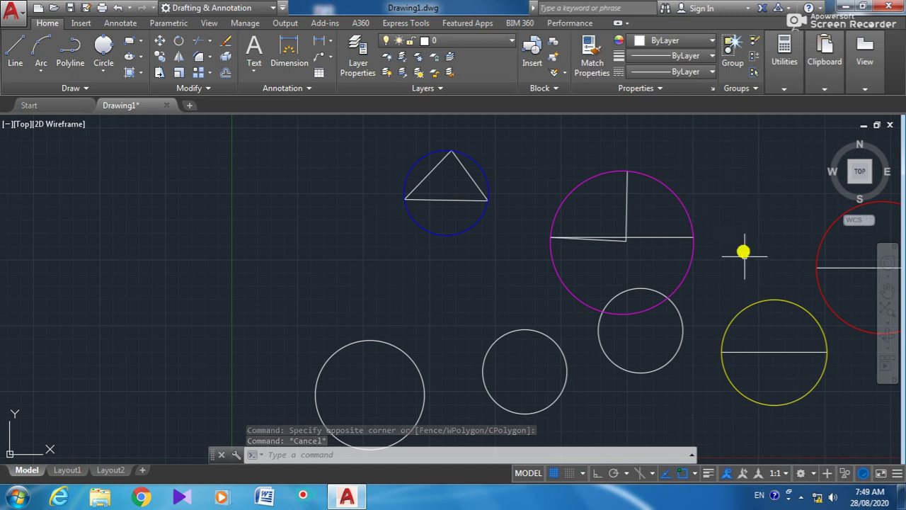
click(699, 285)
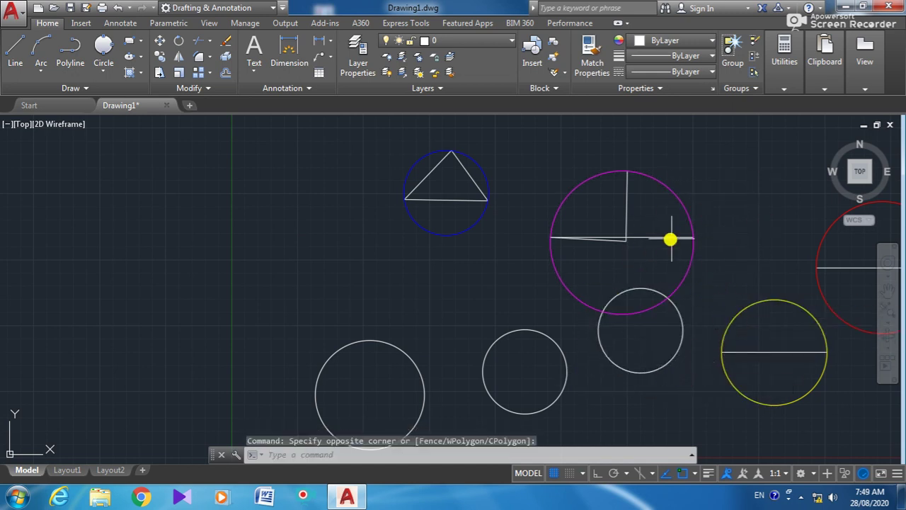
scroll(740, 233, up, 2)
scroll(741, 229, down, 4)
scroll(738, 226, up, 4)
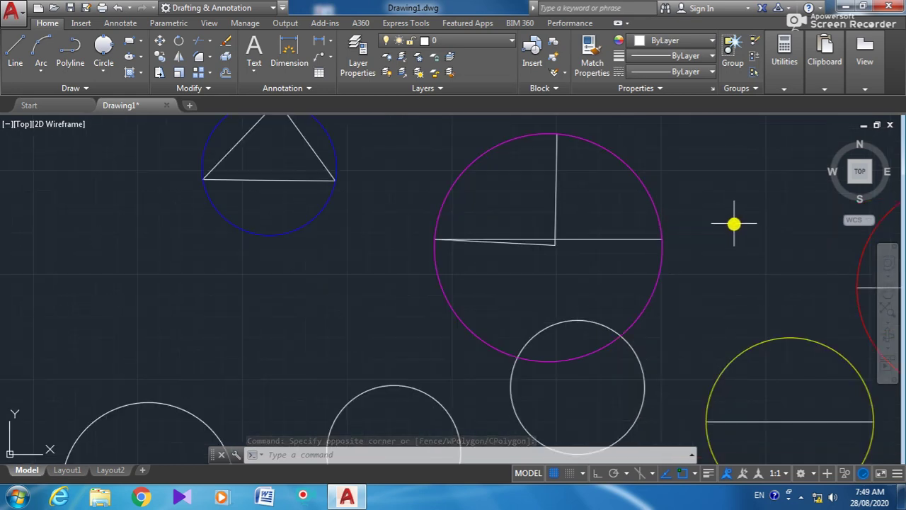
scroll(733, 223, down, 3)
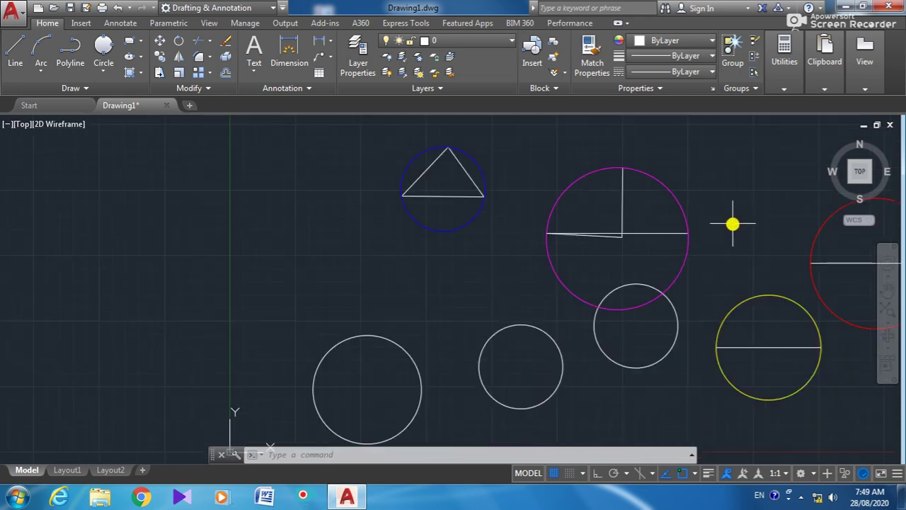
scroll(744, 210, up, 5)
scroll(745, 212, down, 2)
scroll(745, 212, up, 4)
scroll(745, 212, down, 6)
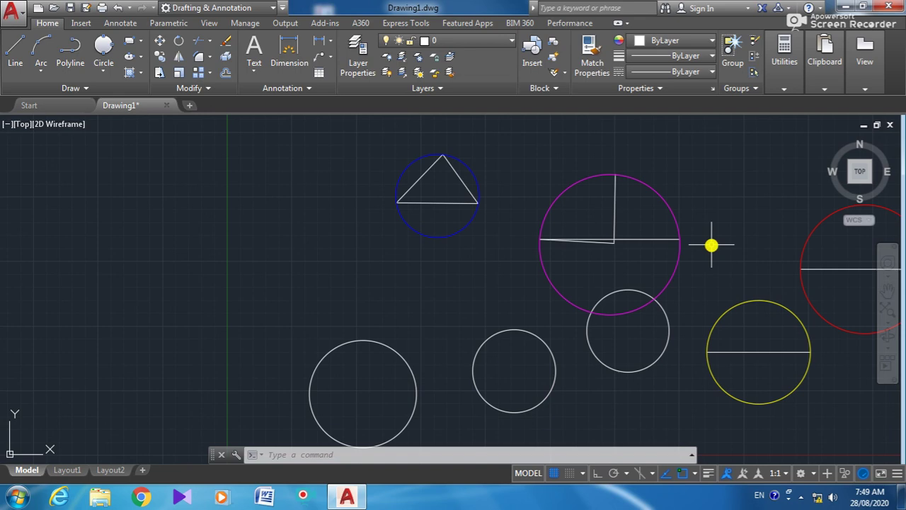
scroll(711, 245, down, 6)
scroll(712, 245, down, 2)
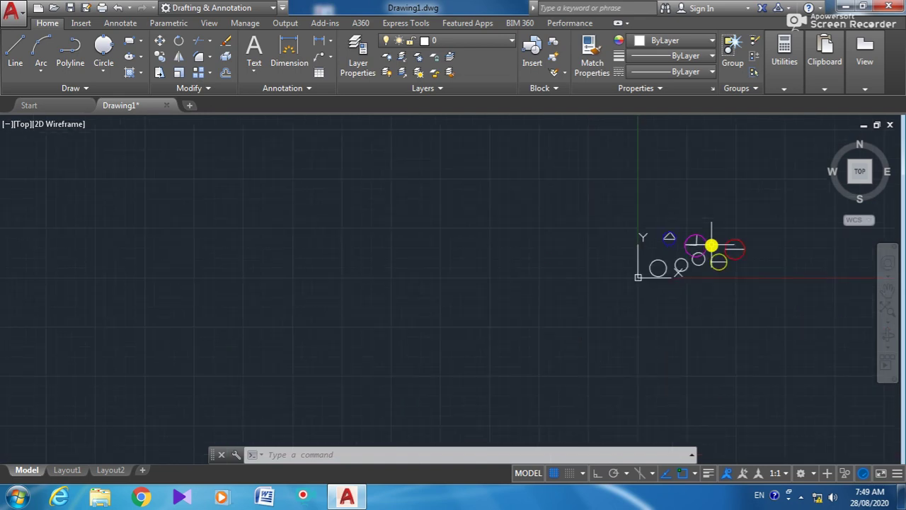
scroll(711, 245, up, 15)
scroll(712, 245, up, 4)
scroll(712, 245, down, 10)
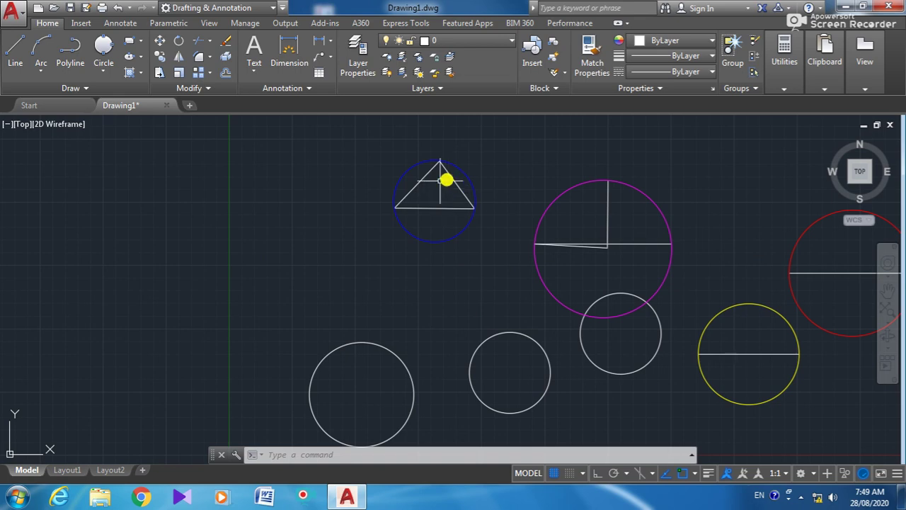
Examine the triangle inside the blue circle up close and within its surroundings.
scroll(435, 197, up, 4)
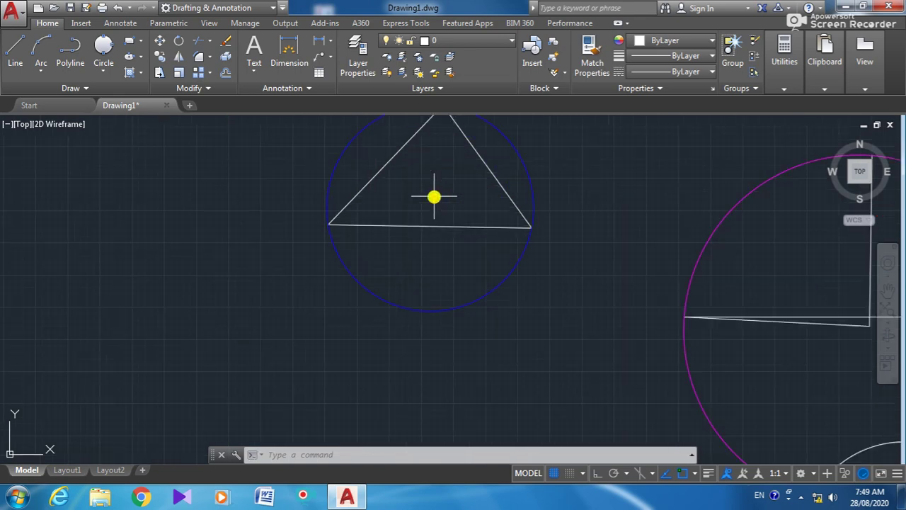
scroll(435, 197, up, 6)
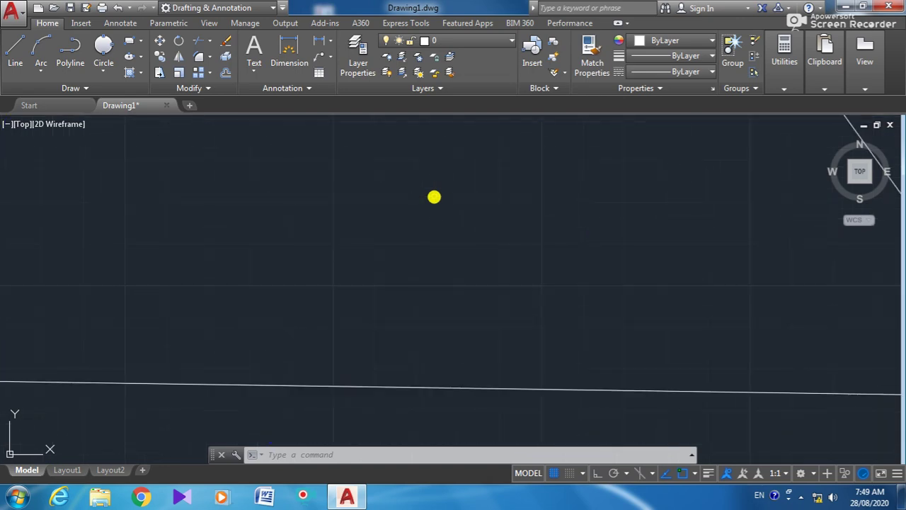
scroll(435, 197, down, 2)
scroll(435, 196, down, 4)
scroll(435, 157, up, 2)
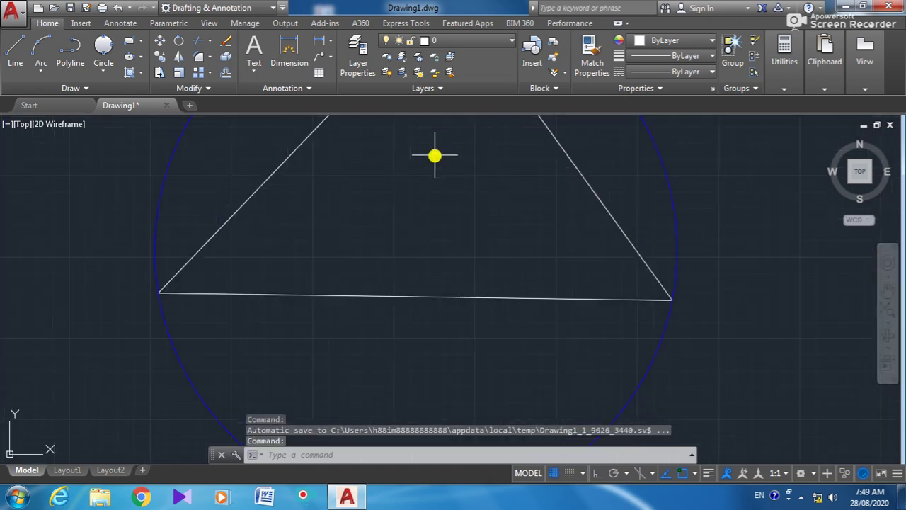
scroll(435, 155, down, 4)
scroll(435, 132, up, 3)
scroll(435, 131, up, 3)
scroll(435, 131, up, 3)
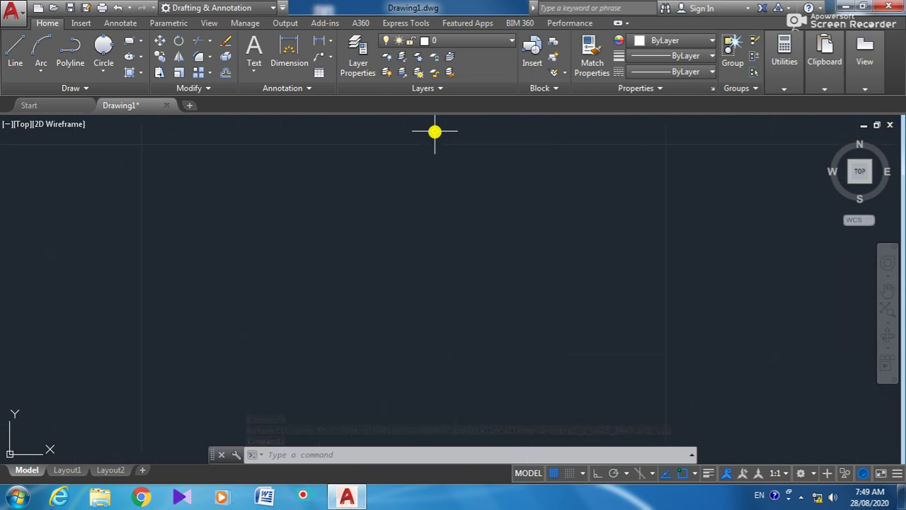
scroll(434, 132, down, 6)
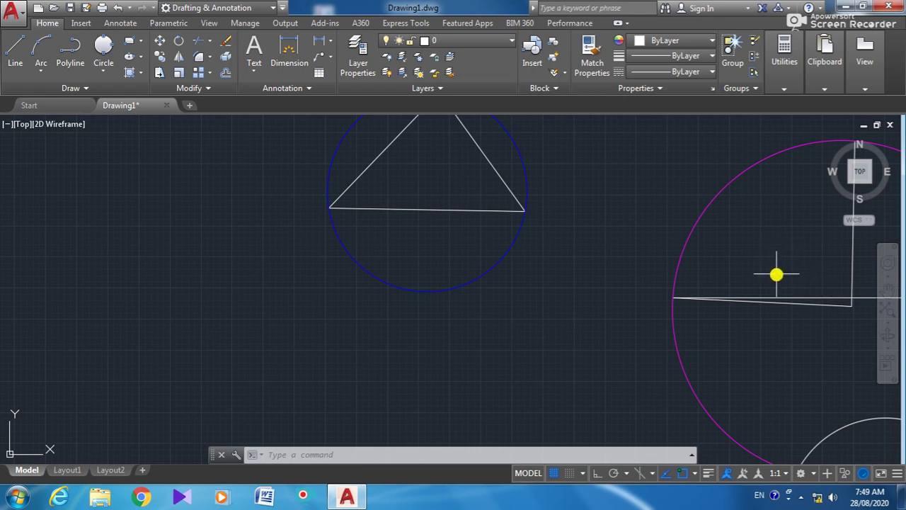
Examine the magenta and red circles up close and in relation to the rest of the drawing.
scroll(776, 274, up, 6)
scroll(776, 274, down, 4)
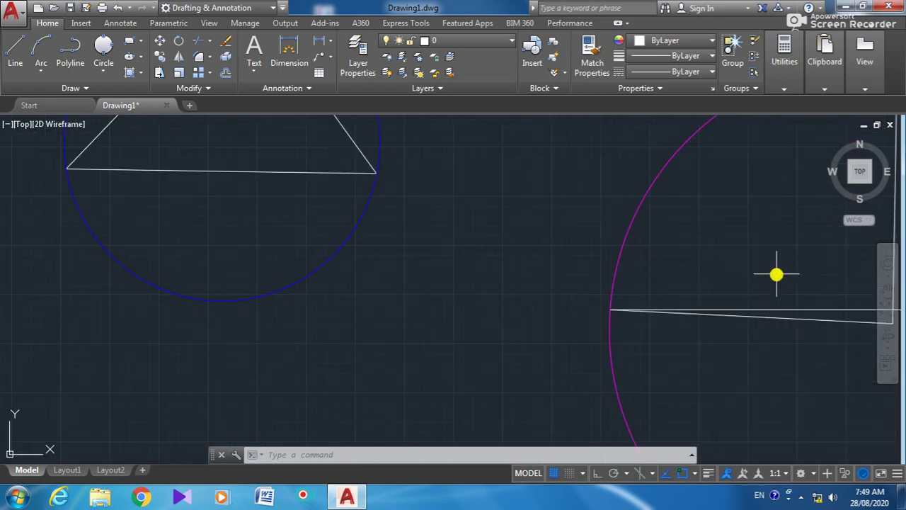
scroll(776, 274, down, 4)
scroll(814, 288, down, 5)
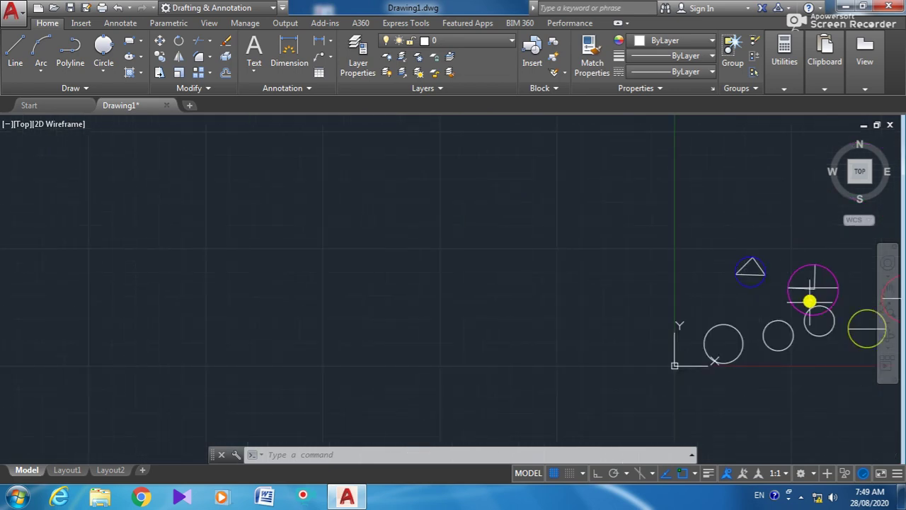
scroll(842, 273, up, 5)
scroll(813, 297, down, 3)
scroll(811, 386, down, 4)
scroll(829, 373, up, 4)
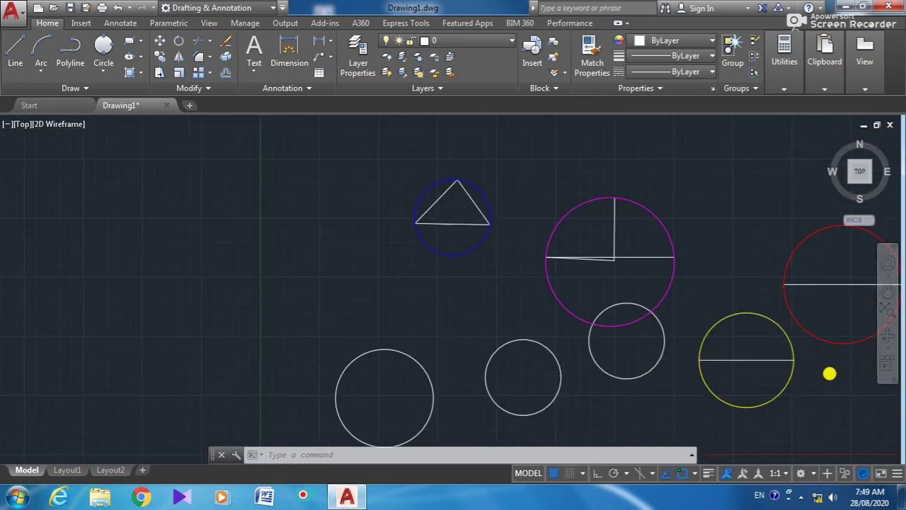
scroll(829, 373, down, 4)
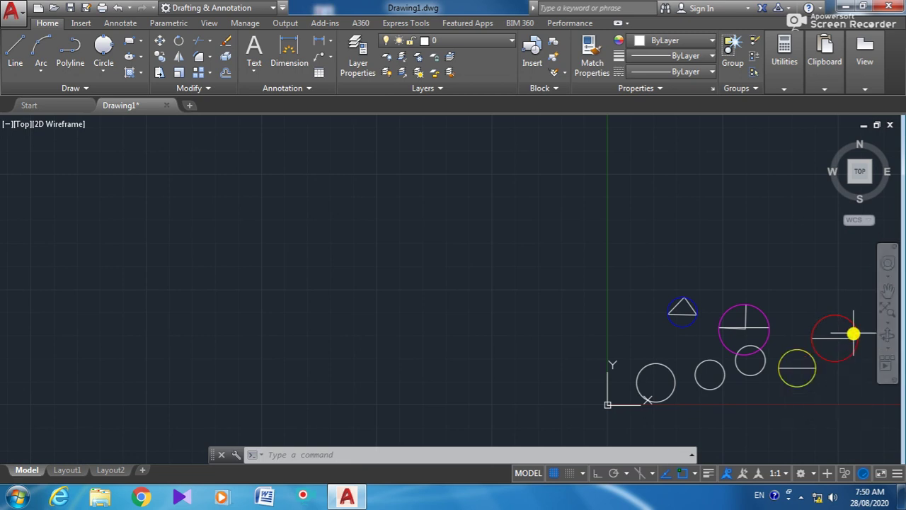
scroll(854, 333, up, 10)
scroll(853, 333, down, 4)
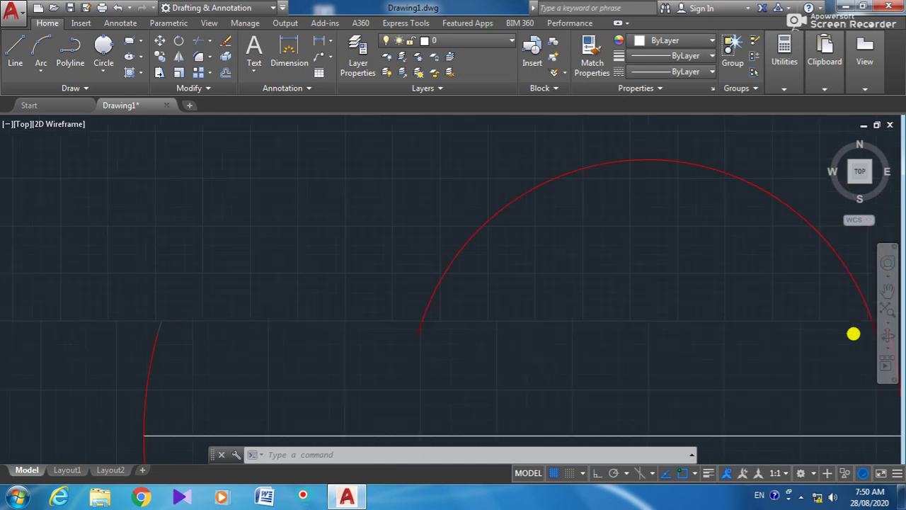
scroll(878, 420, up, 2)
scroll(878, 420, down, 3)
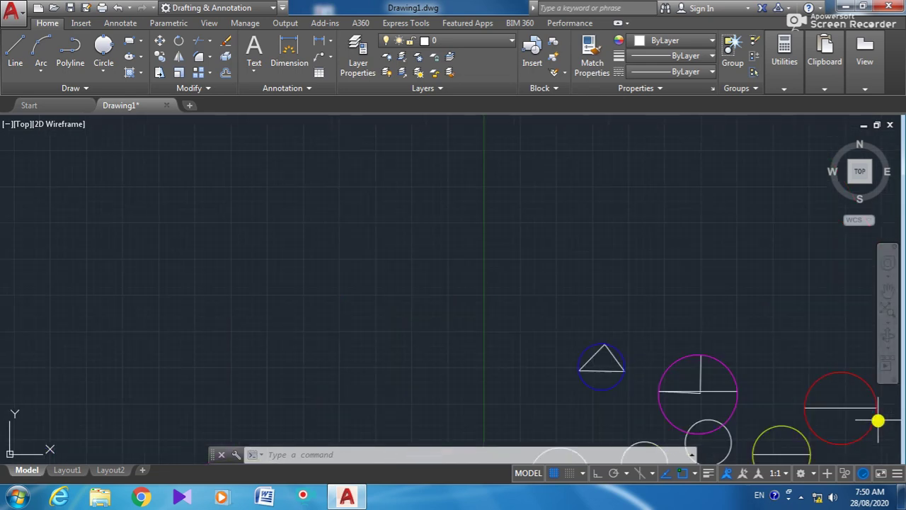
scroll(783, 366, up, 2)
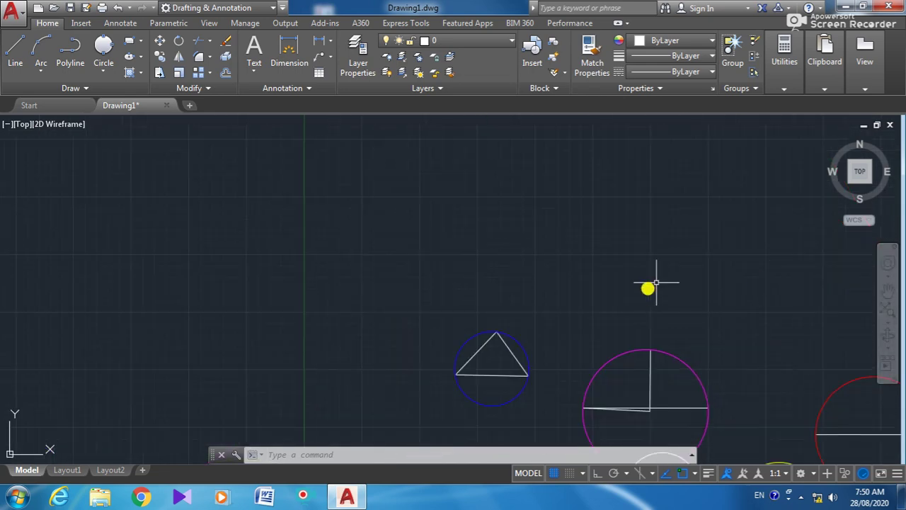
Pan the drawing until all the circles are in view and leave the Pan tool.
click(888, 292)
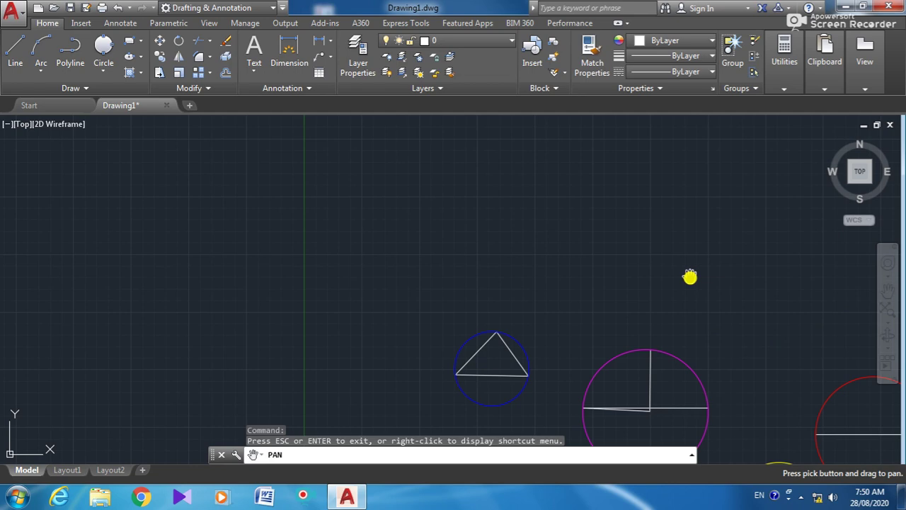
drag(772, 372, 672, 259)
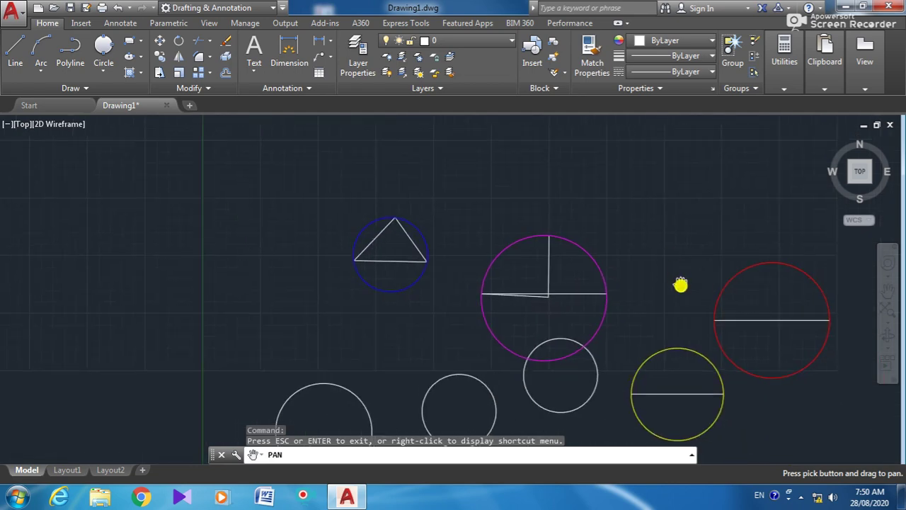
mouse_move(681, 285)
mouse_down()
mouse_move(580, 206)
mouse_move(576, 322)
mouse_move(427, 319)
mouse_move(441, 277)
mouse_move(522, 203)
mouse_move(608, 249)
mouse_move(510, 222)
mouse_move(577, 252)
mouse_move(602, 226)
mouse_move(594, 211)
mouse_move(588, 224)
mouse_up()
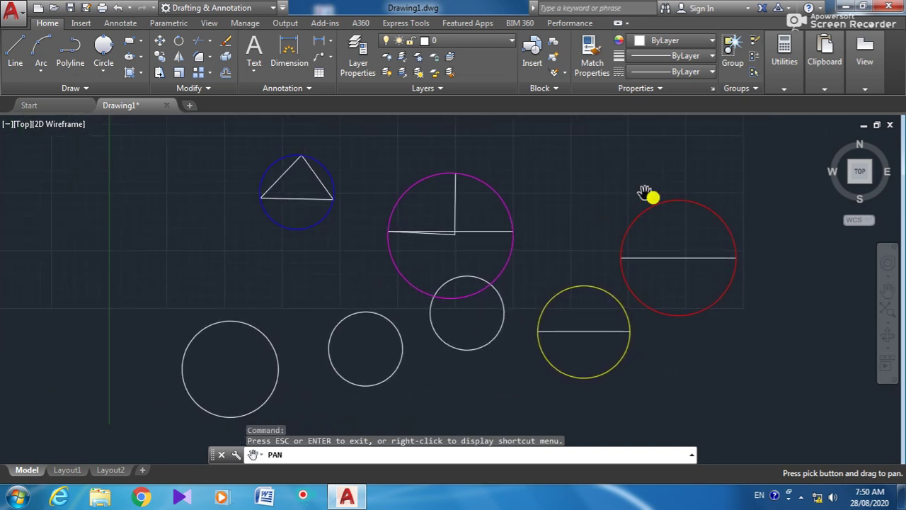
key(Escape)
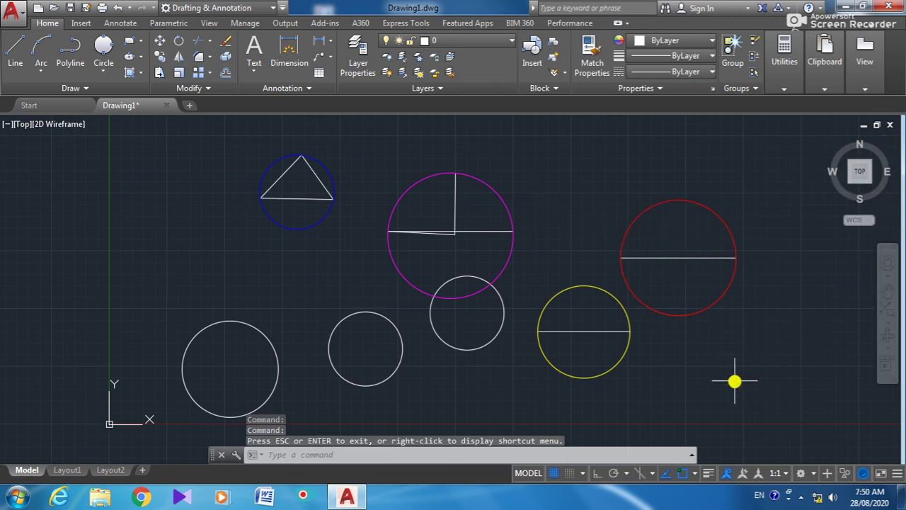
Pan the drawing with the P command and inspect the circles at different zoom levels.
text(p)
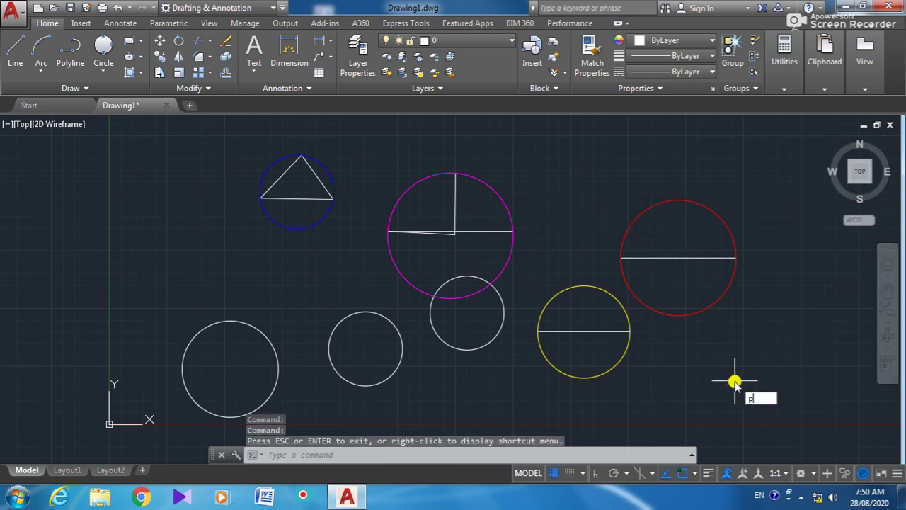
key(Return)
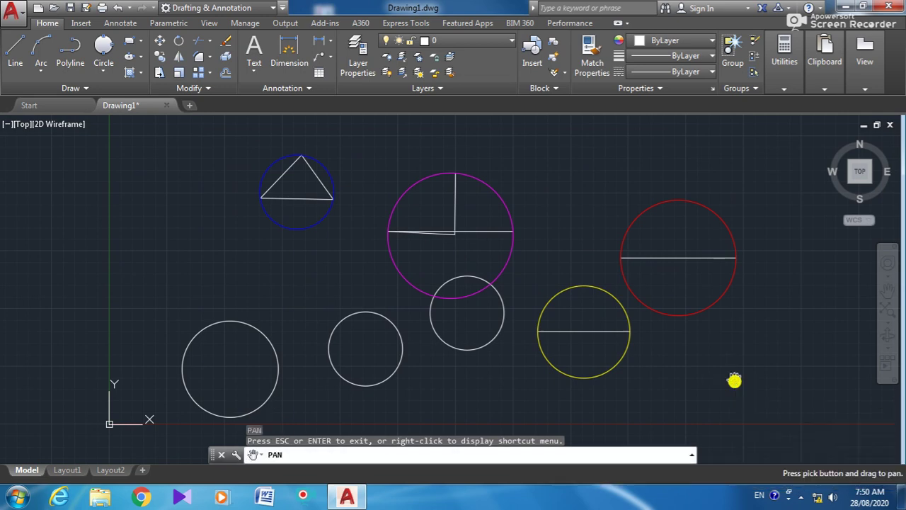
mouse_move(731, 370)
mouse_down()
mouse_move(716, 373)
mouse_move(655, 424)
mouse_move(660, 366)
mouse_move(649, 407)
mouse_move(671, 387)
mouse_up()
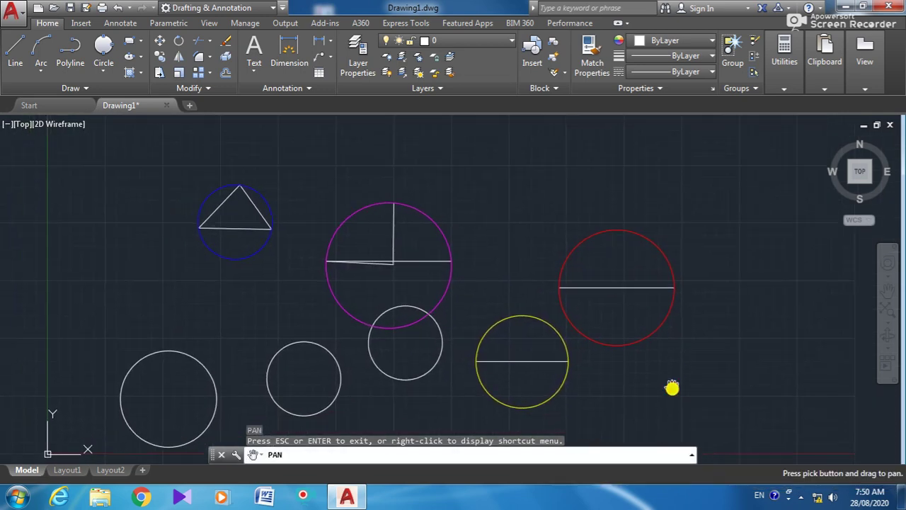
key(Escape)
scroll(690, 340, down, 2)
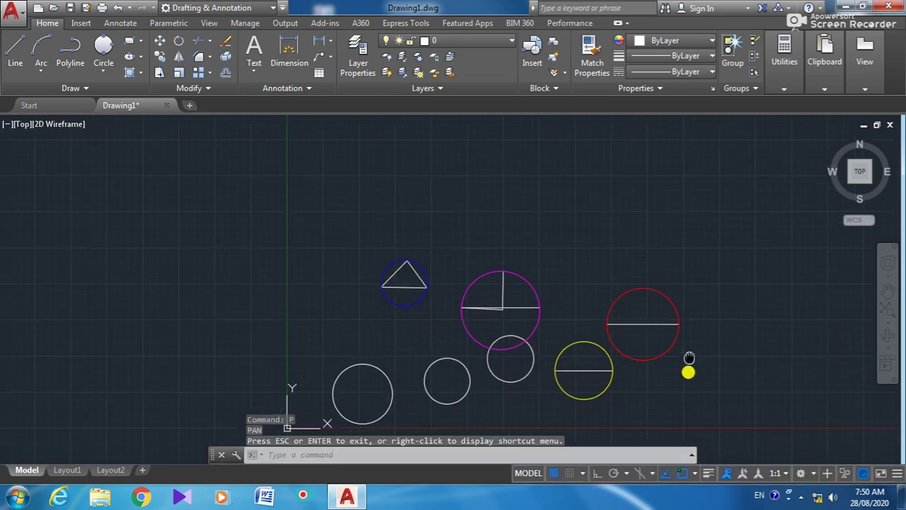
scroll(683, 375, up, 4)
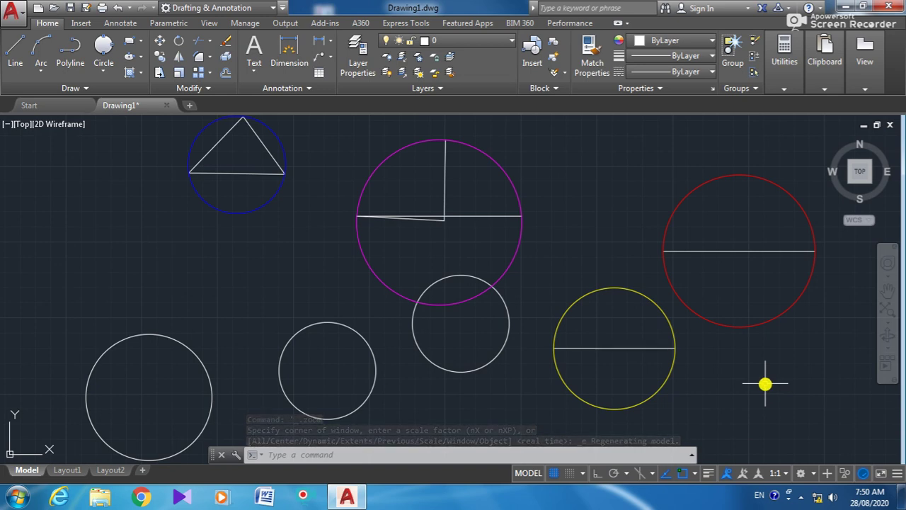
mouse_move(765, 383)
middle_down()
mouse_move(723, 488)
mouse_move(711, 422)
mouse_move(708, 453)
mouse_move(701, 423)
mouse_move(700, 451)
mouse_move(700, 401)
mouse_move(728, 419)
mouse_move(730, 431)
mouse_move(724, 382)
mouse_move(706, 414)
mouse_move(755, 384)
mouse_move(732, 409)
mouse_move(732, 399)
middle_up()
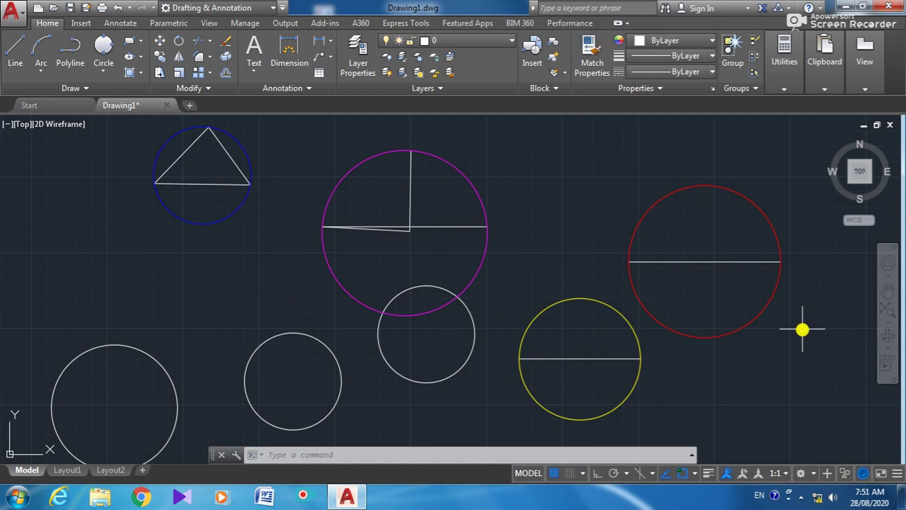
click(778, 156)
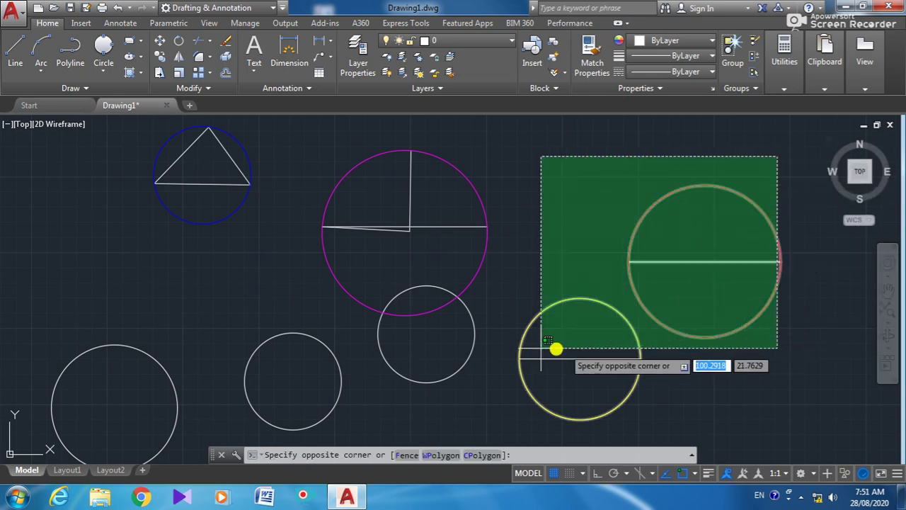
click(701, 145)
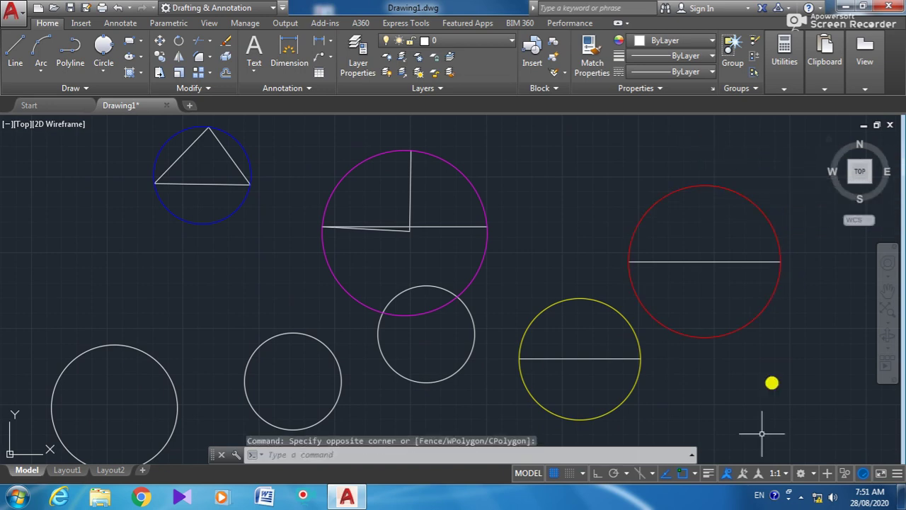
click(499, 303)
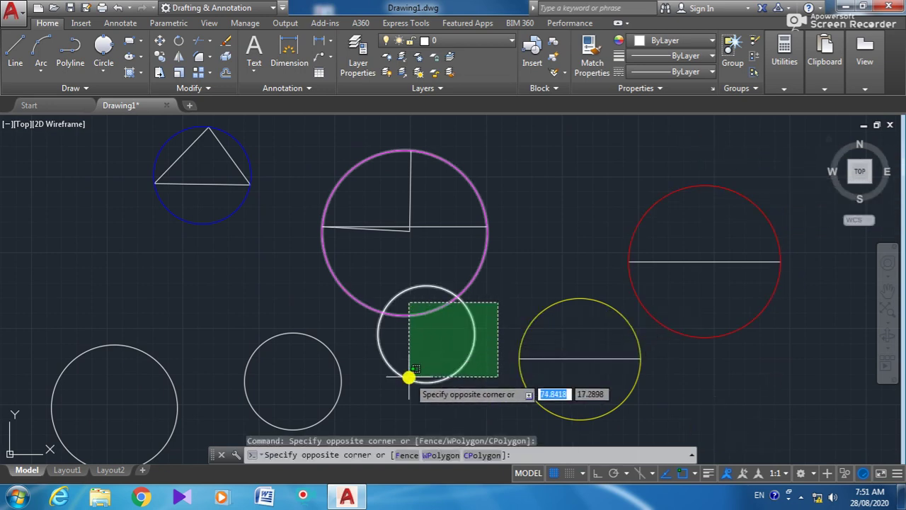
click(524, 295)
scroll(633, 291, down, 2)
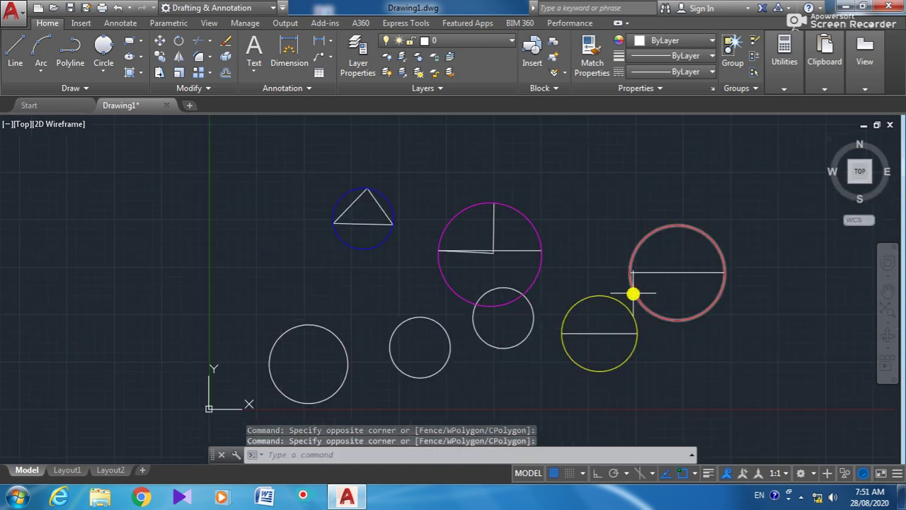
scroll(746, 172, down, 4)
scroll(759, 132, up, 6)
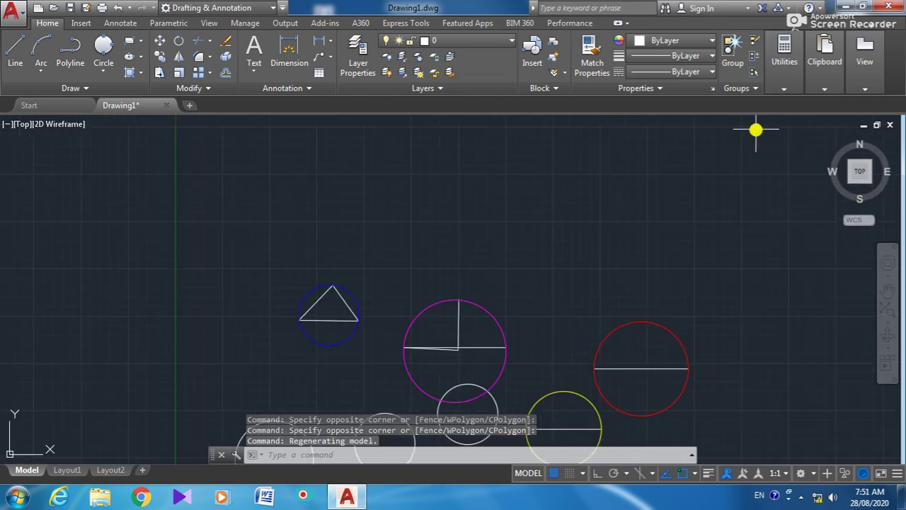
click(106, 69)
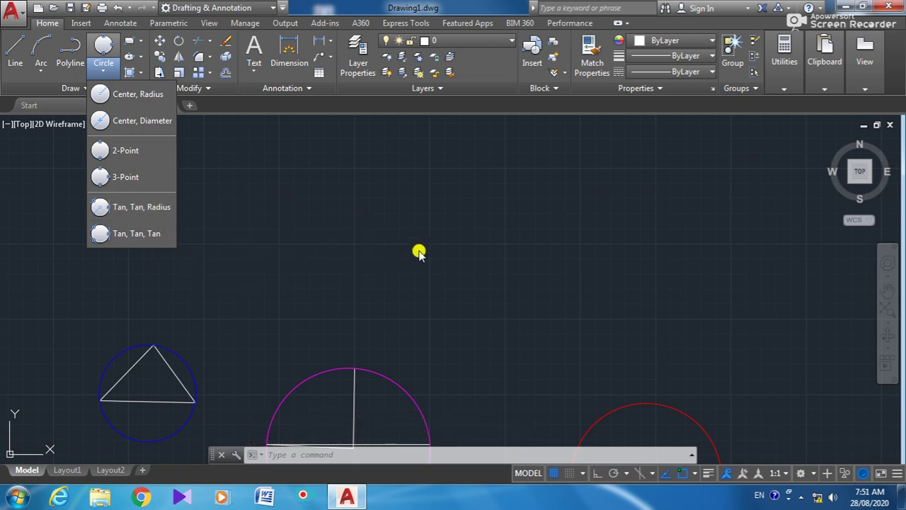
click(464, 277)
Draw a Tan, Tan, Radius circle of radius 13 tangent to the blue and magenta circles.
scroll(616, 240, down, 3)
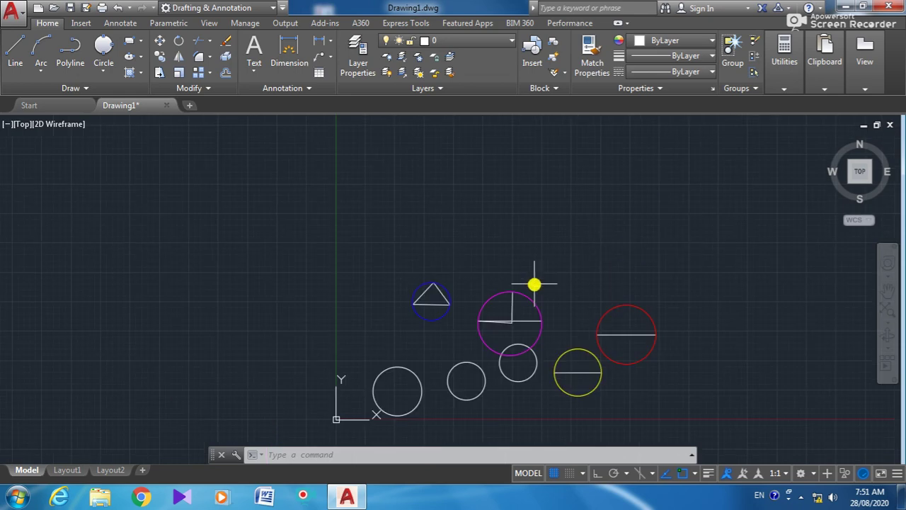
scroll(496, 298, up, 4)
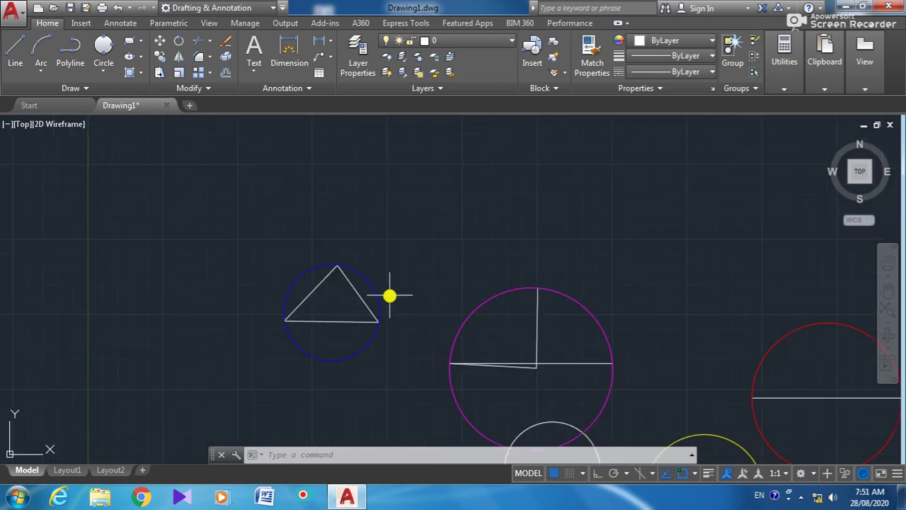
scroll(389, 295, up, 2)
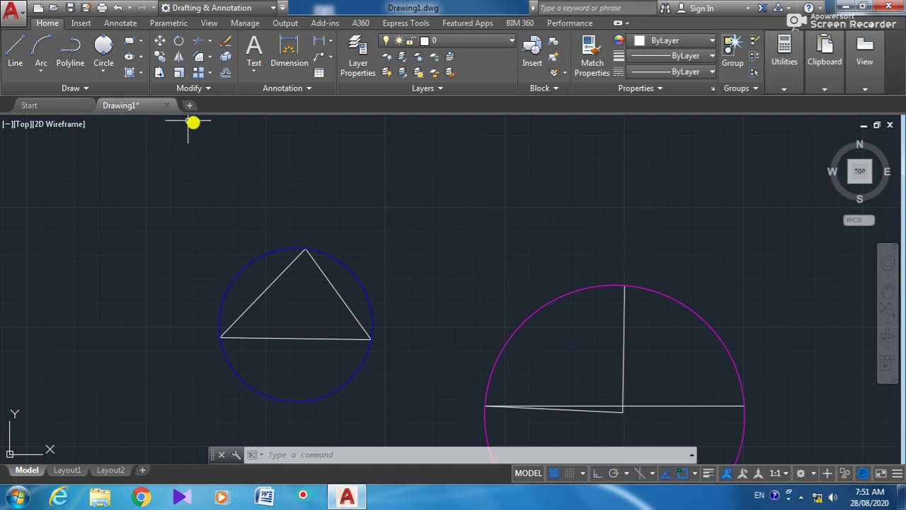
click(97, 67)
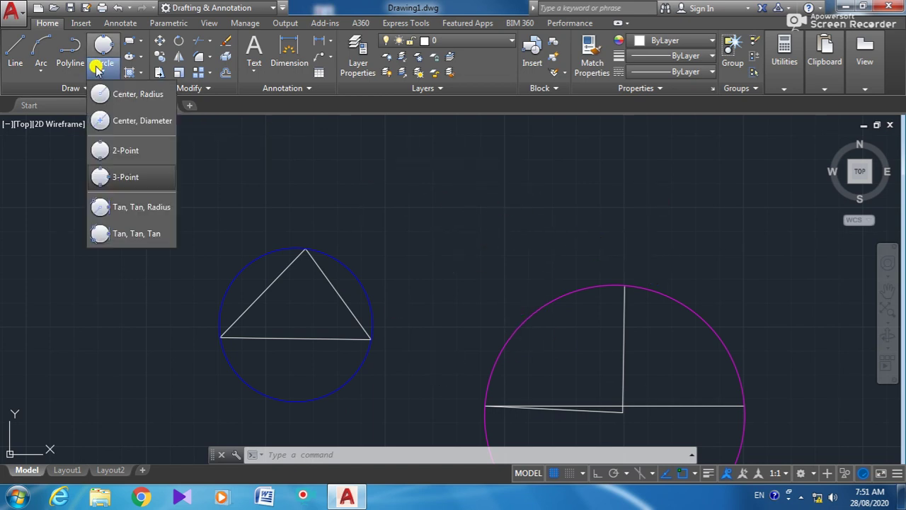
click(143, 213)
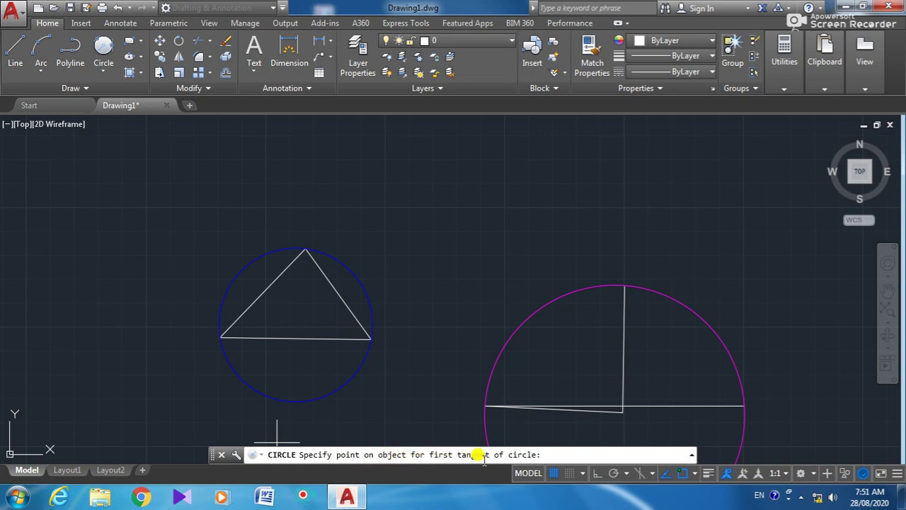
click(365, 296)
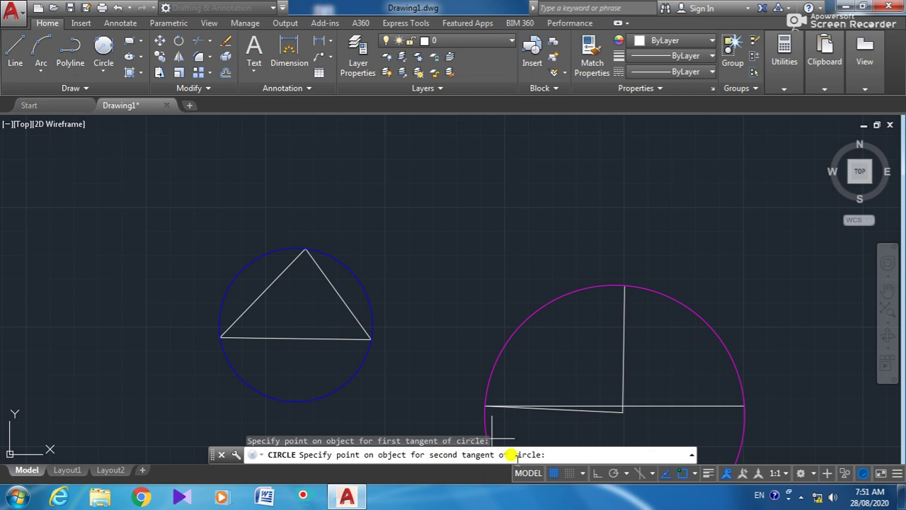
click(519, 324)
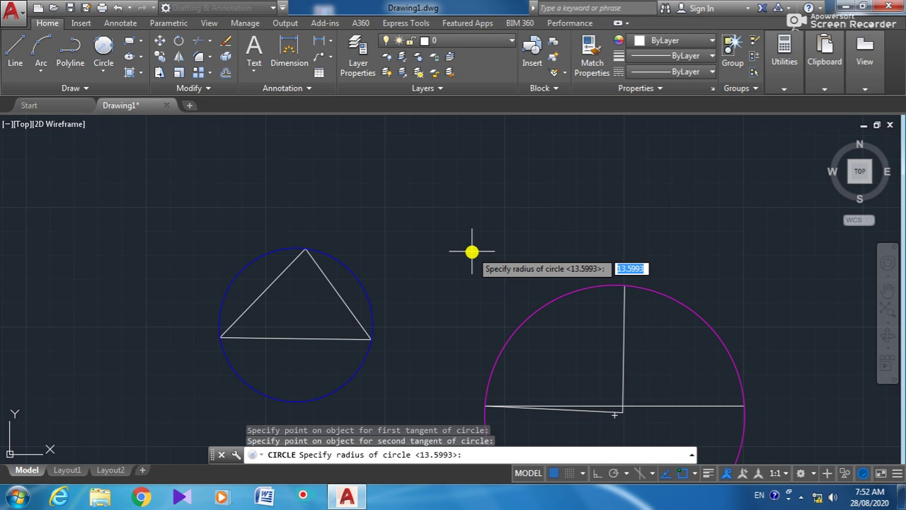
text(13)
key(Return)
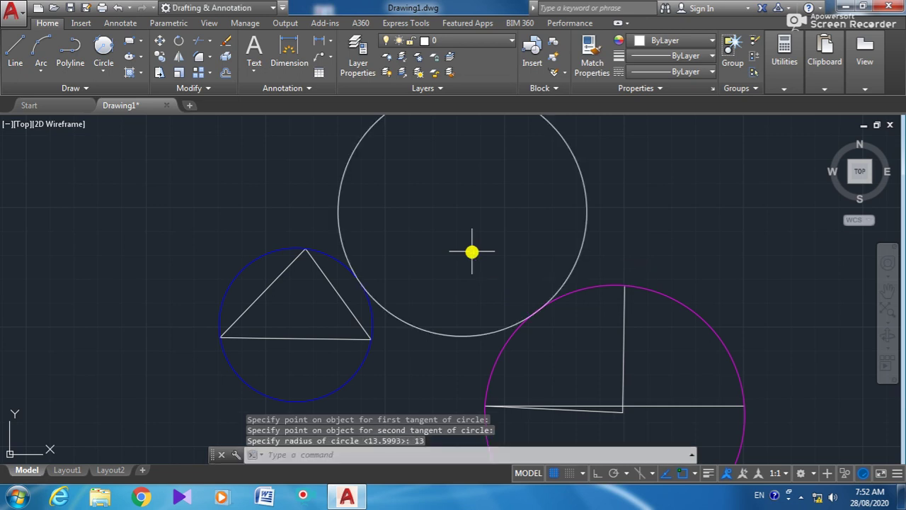
Examine up close where the new tangent circle touches the blue and magenta circles.
scroll(485, 259, down, 2)
scroll(404, 279, up, 4)
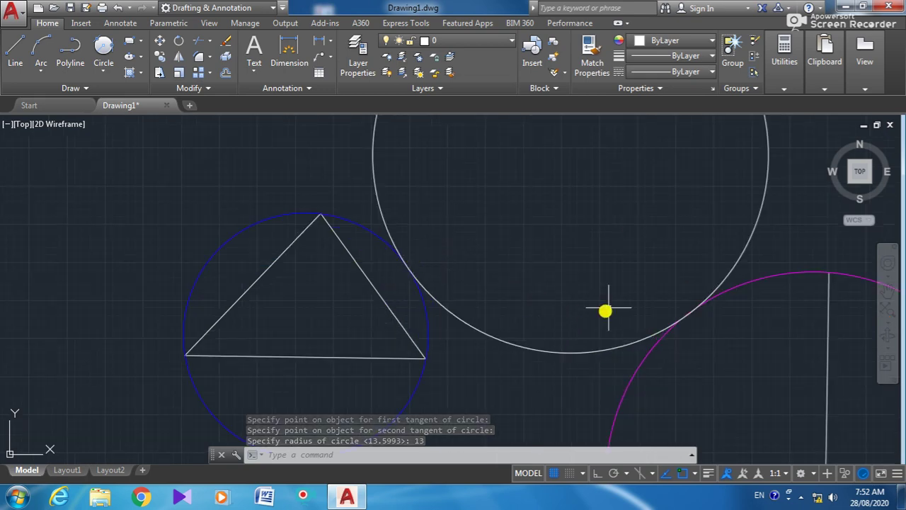
scroll(692, 288, down, 2)
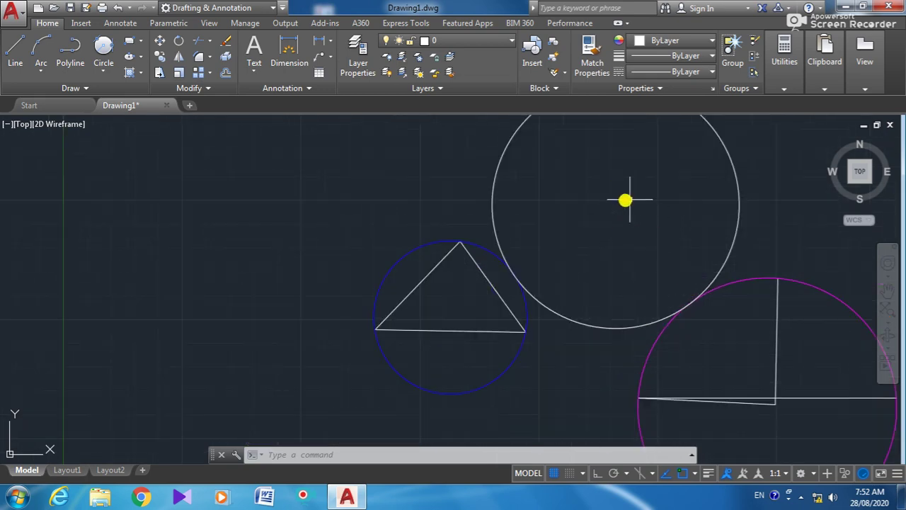
scroll(652, 210, down, 2)
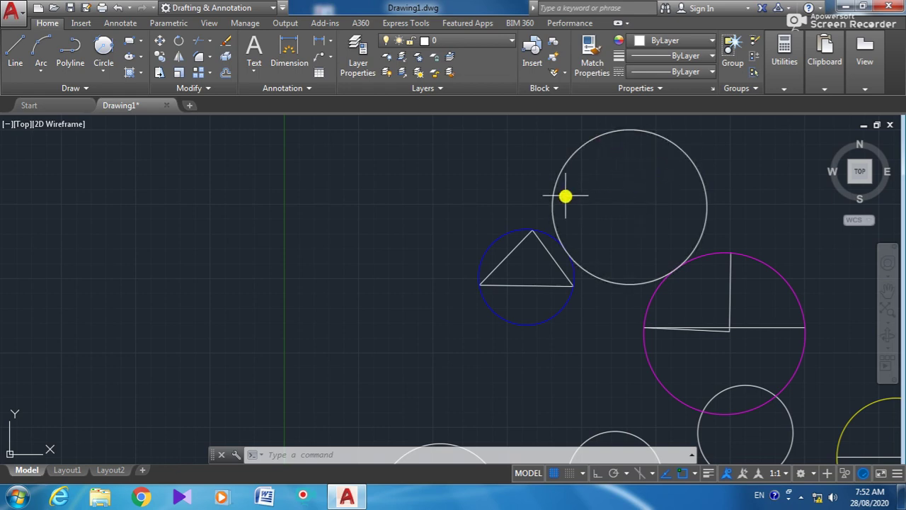
scroll(703, 218, up, 2)
scroll(724, 196, down, 1)
scroll(724, 196, up, 3)
Select the new tangent circle with a crossing window, set its colour to Green and clear the selection.
click(696, 198)
click(586, 225)
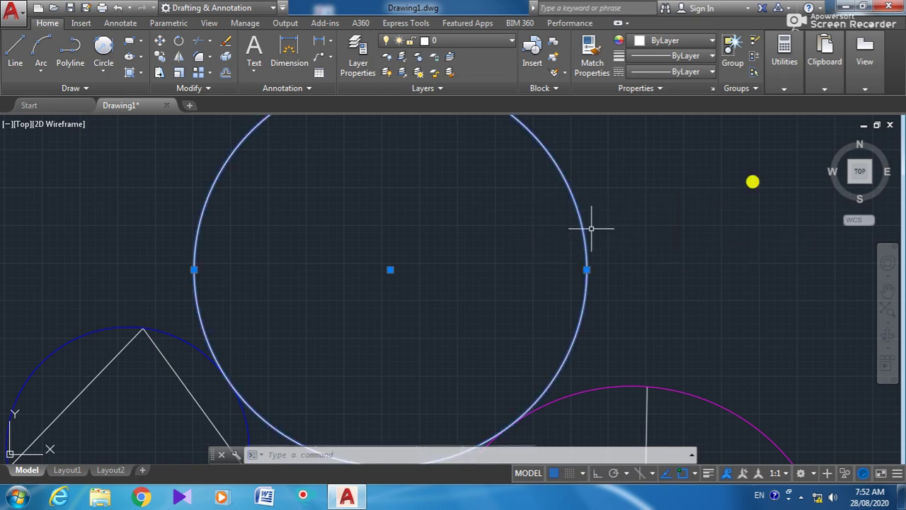
click(713, 42)
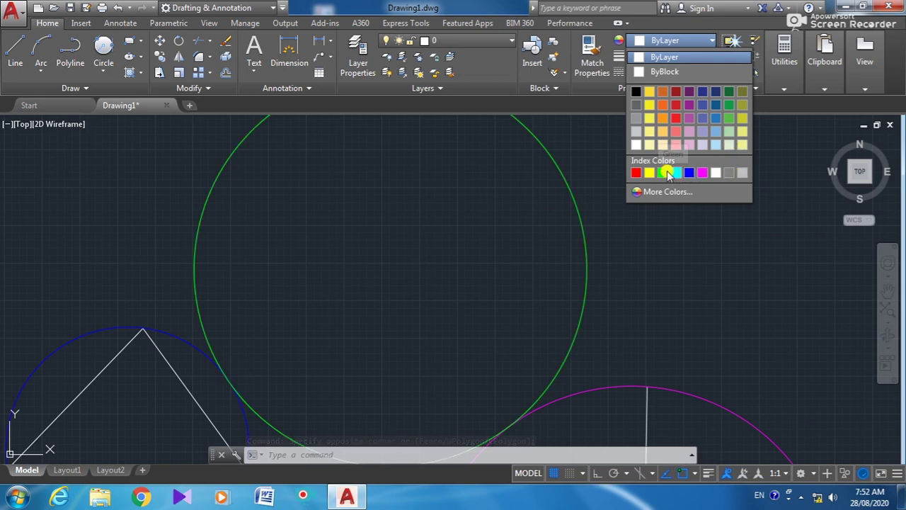
click(666, 172)
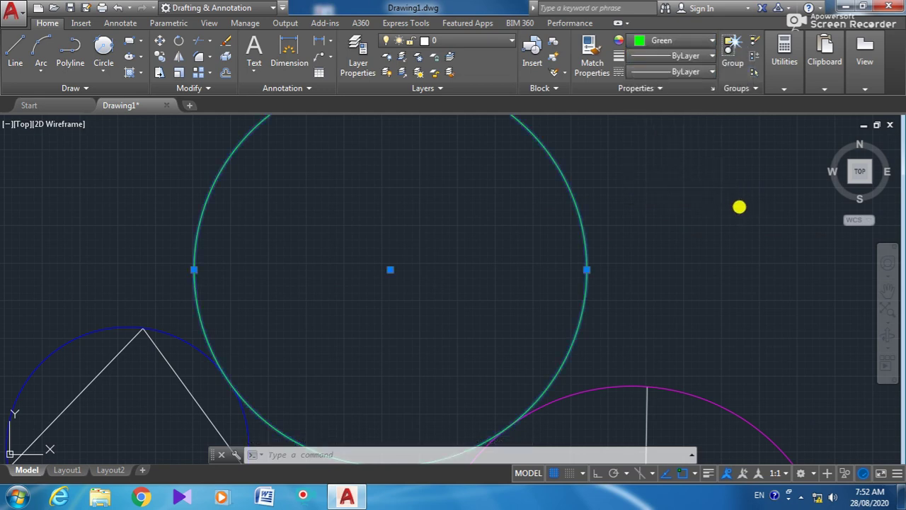
key(Escape)
Examine the green circle up close and in relation to the rest of the drawing.
scroll(750, 188, down, 3)
scroll(768, 171, up, 2)
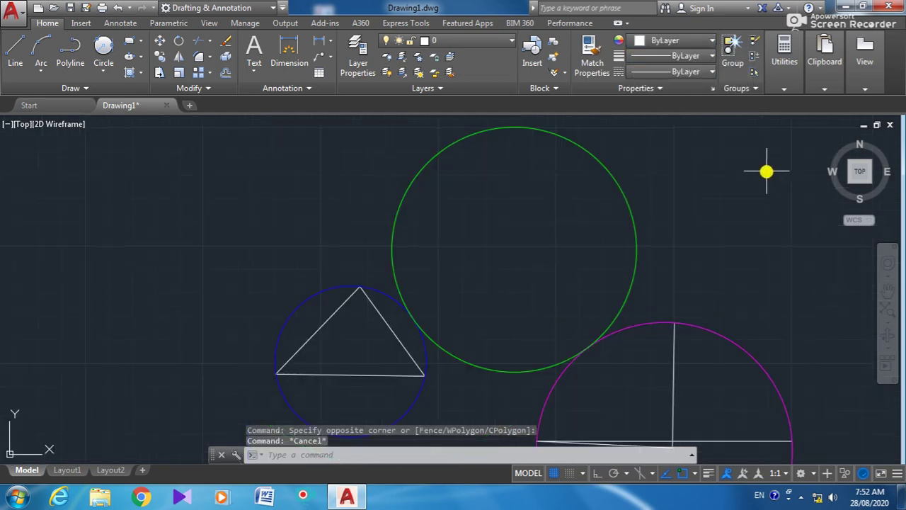
scroll(769, 170, down, 4)
scroll(765, 153, up, 2)
scroll(778, 155, down, 4)
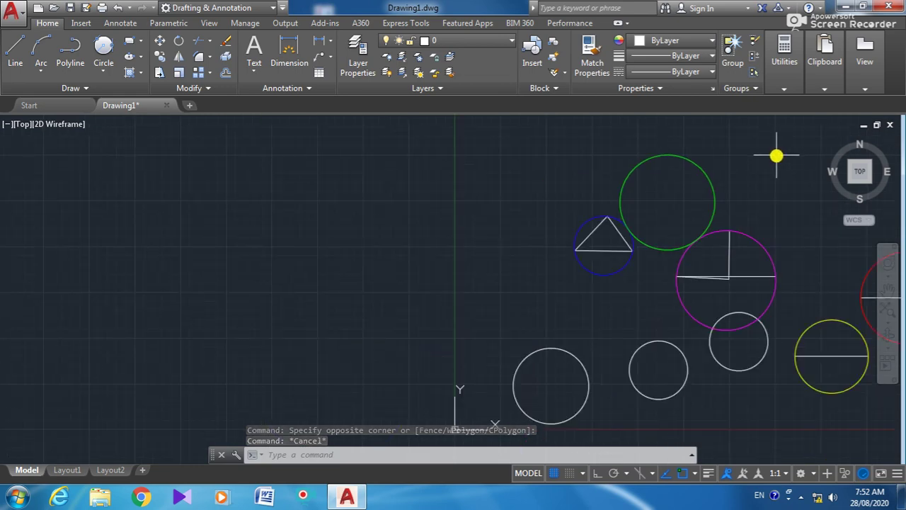
scroll(794, 130, up, 4)
scroll(794, 130, up, 2)
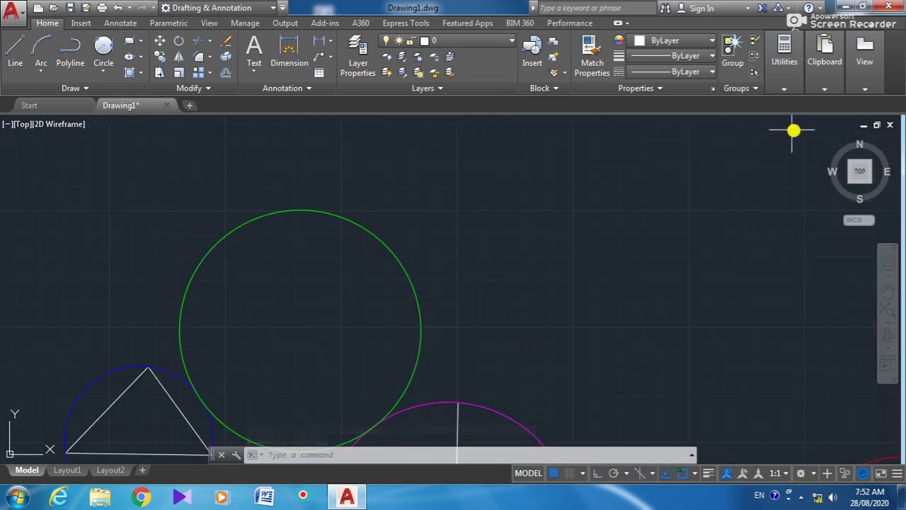
Draw two separate slanted lines right of the green circle, the first rising to the right and the second falling to the right.
click(11, 61)
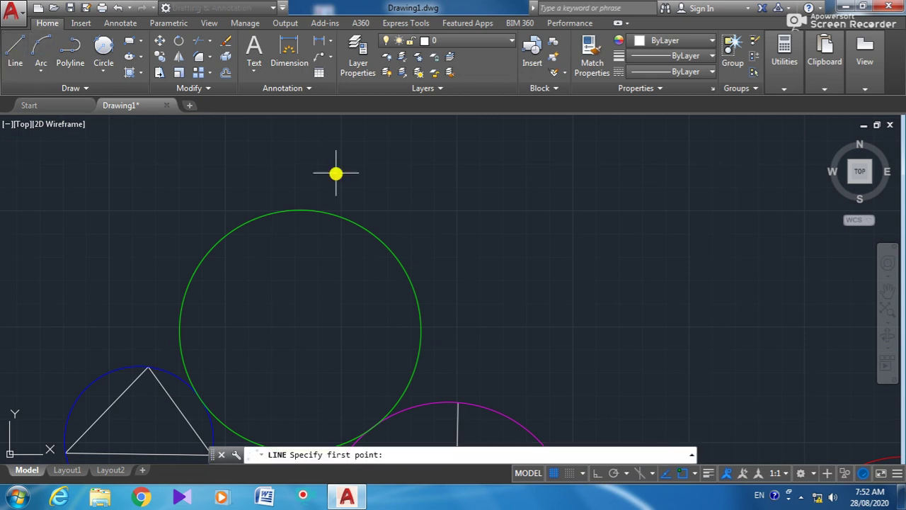
click(520, 261)
click(599, 157)
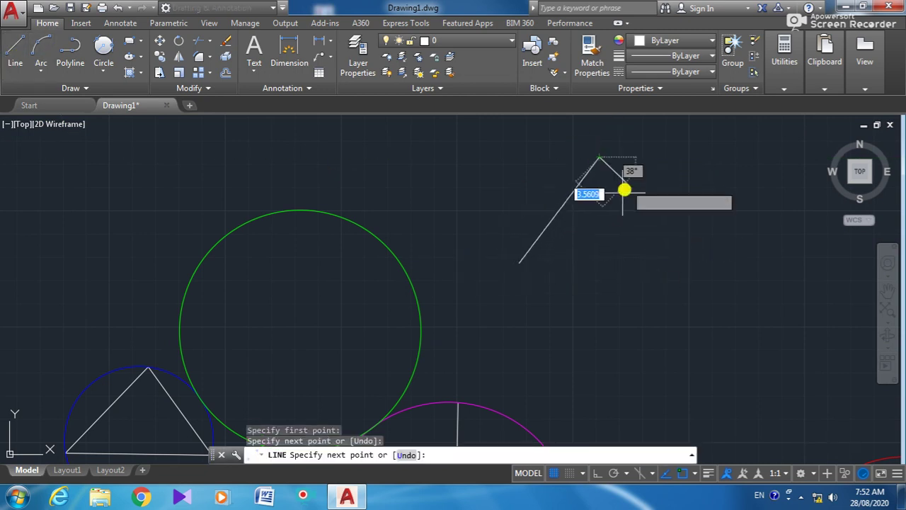
key(Escape)
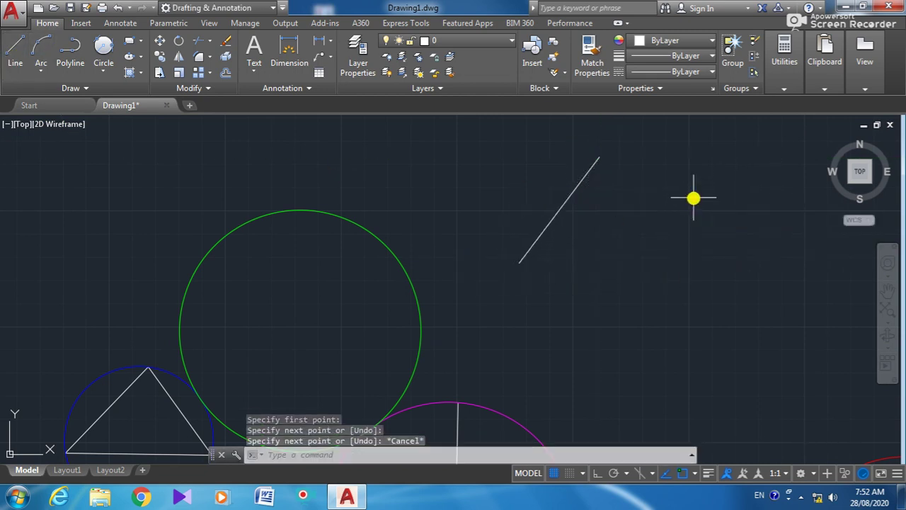
key(Return)
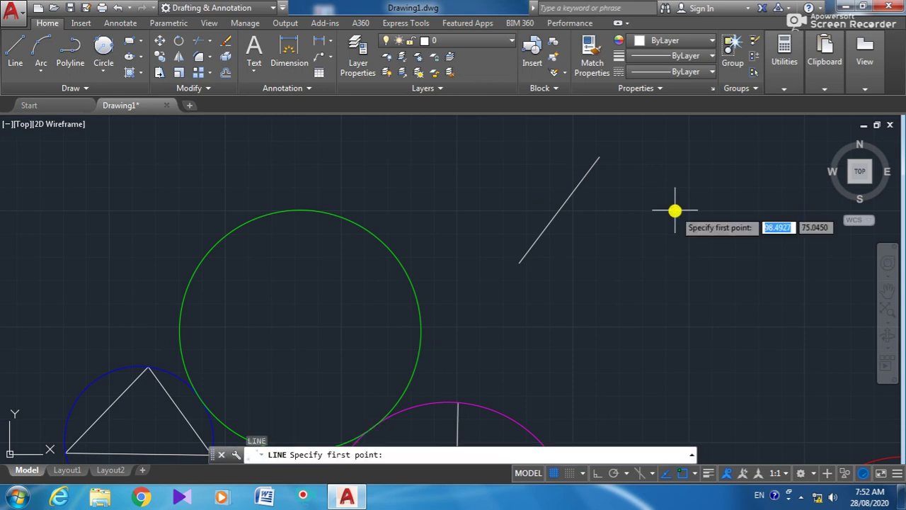
click(681, 174)
click(765, 304)
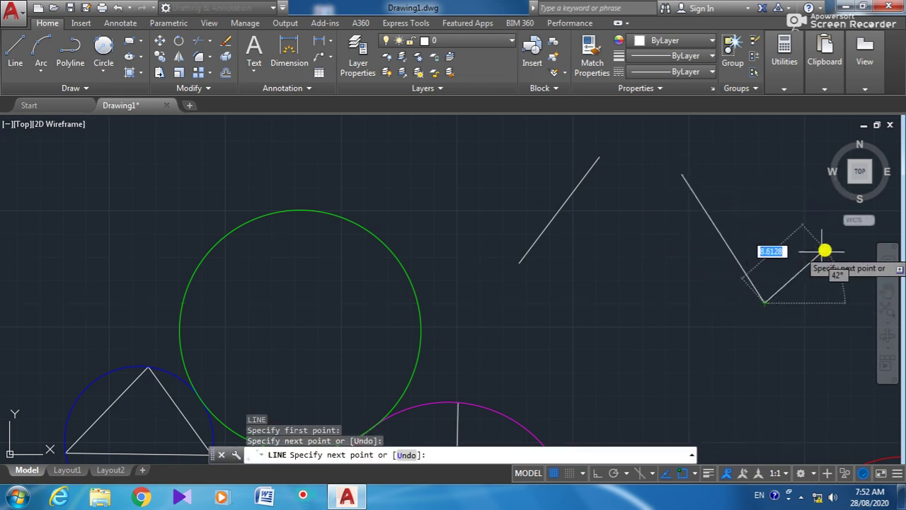
right_click(809, 289)
click(829, 305)
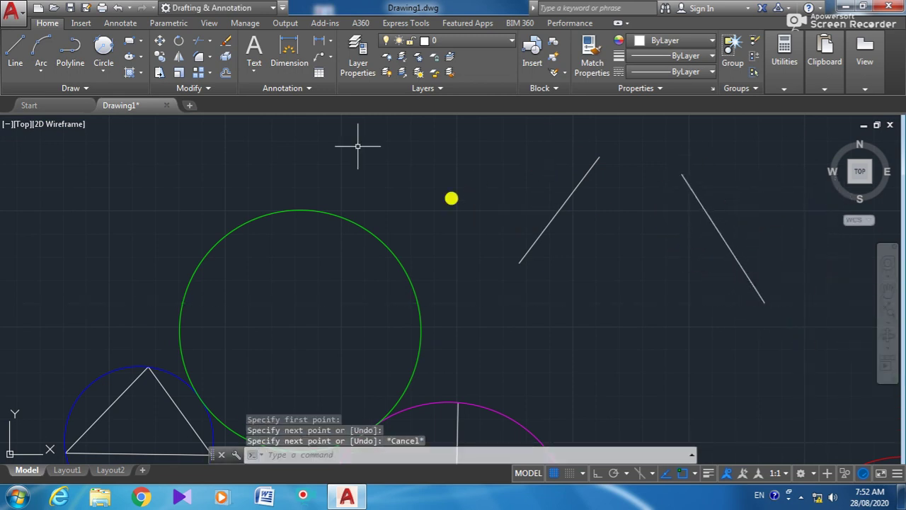
Draw a Tan, Tan, Radius circle of radius 11 tangent to the two slanted lines and examine a contact point.
click(106, 68)
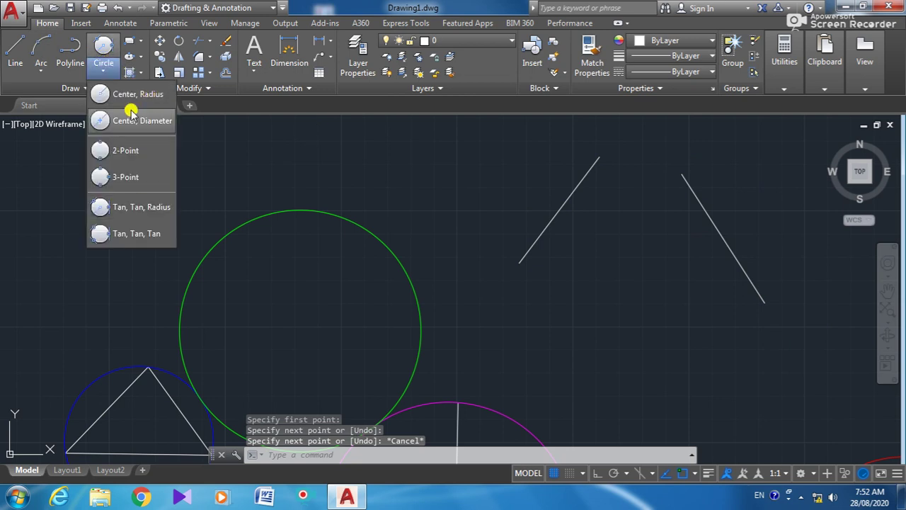
click(140, 206)
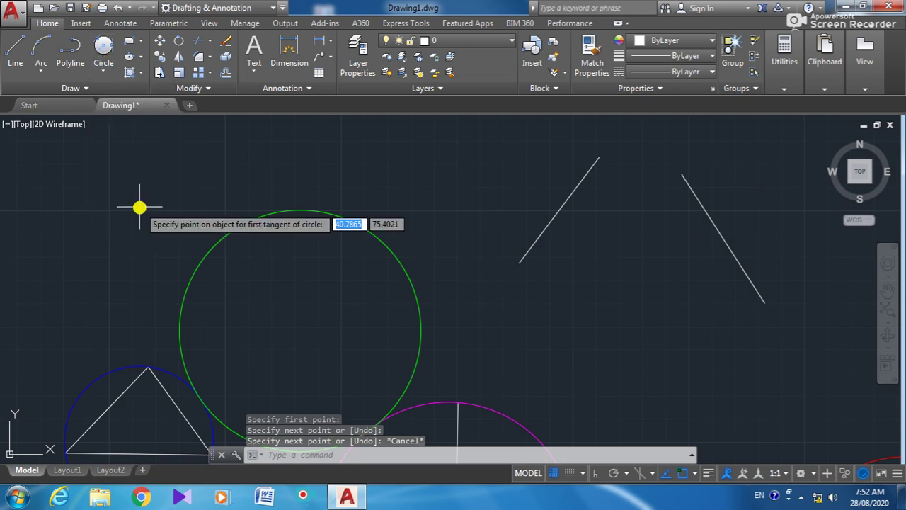
click(565, 212)
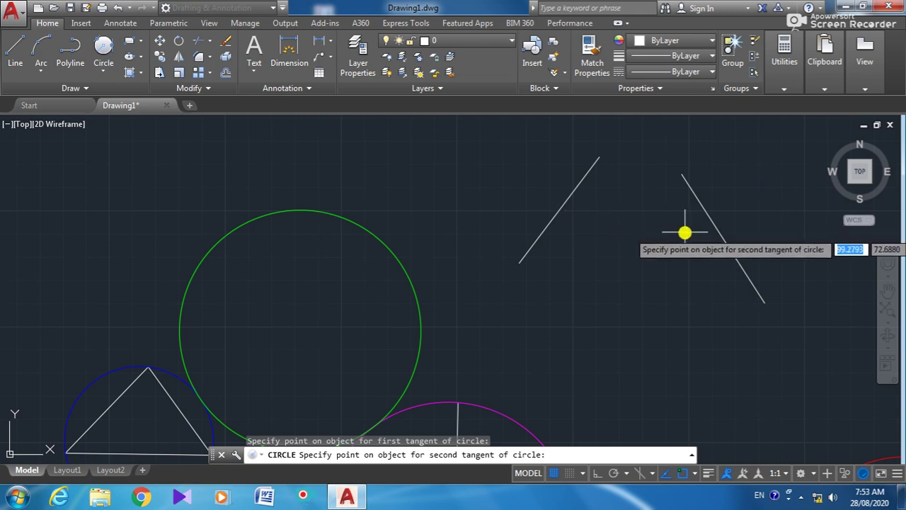
click(717, 228)
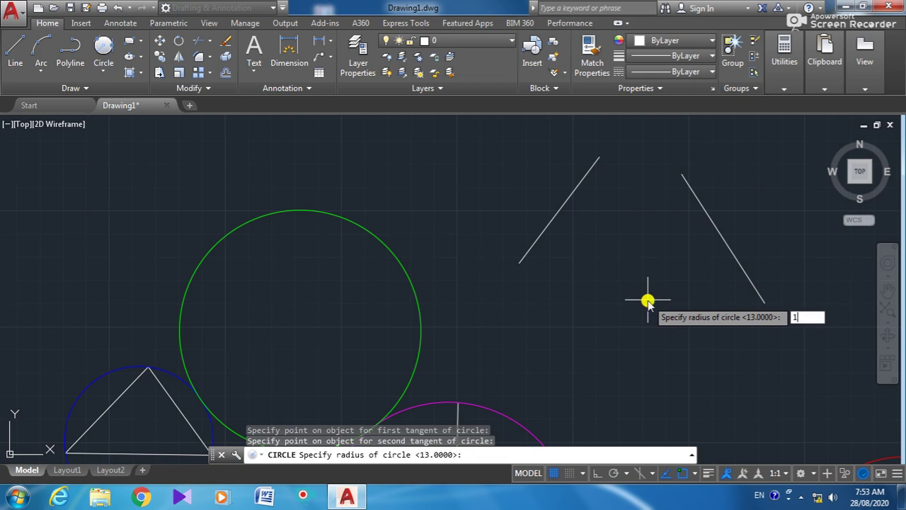
key(Return)
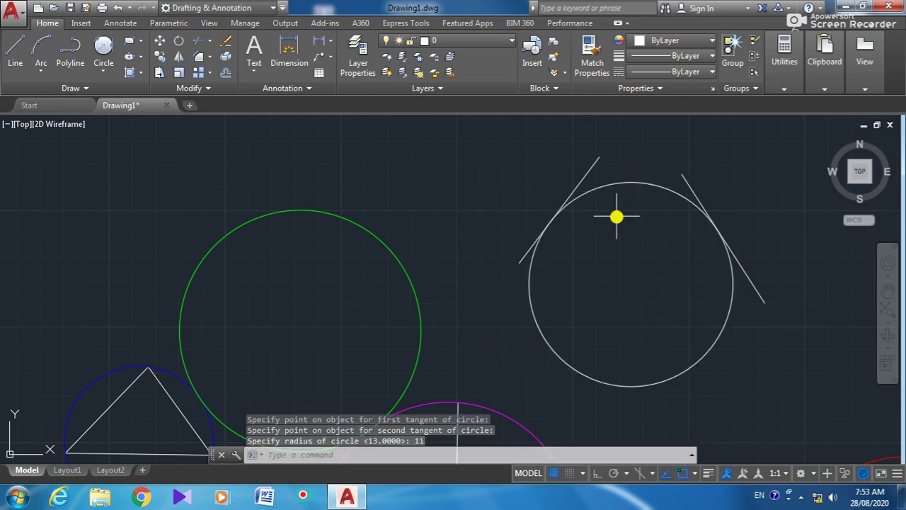
scroll(549, 223, up, 2)
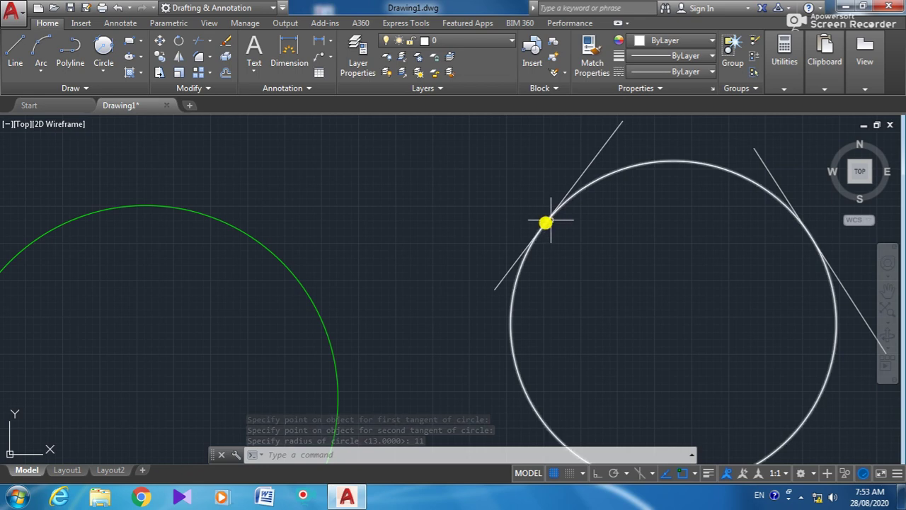
scroll(790, 241, down, 2)
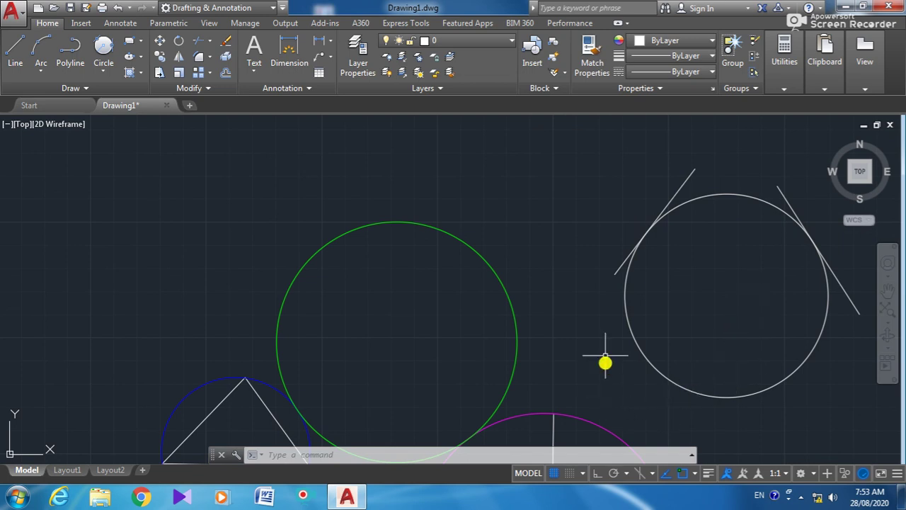
Select the radius 11 circle between the two slanted lines with a crossing window and erase it.
click(573, 333)
click(673, 308)
click(843, 405)
click(776, 359)
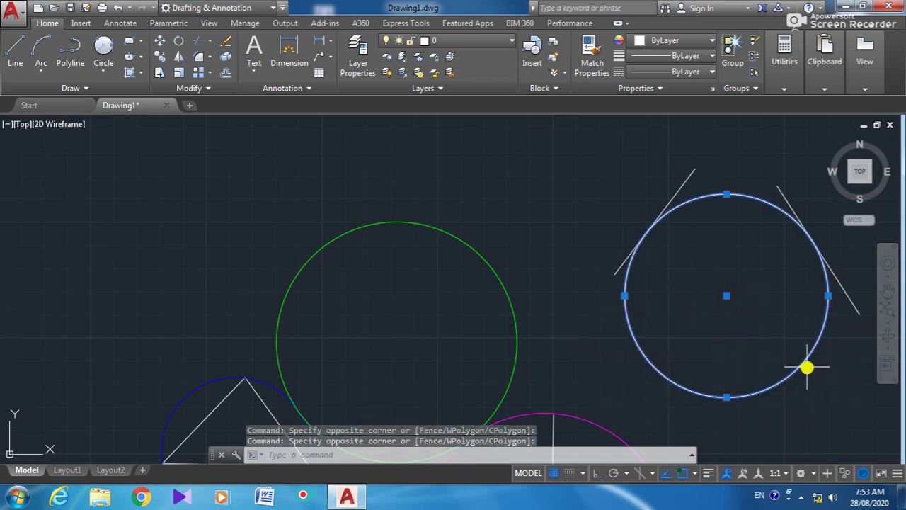
key(Delete)
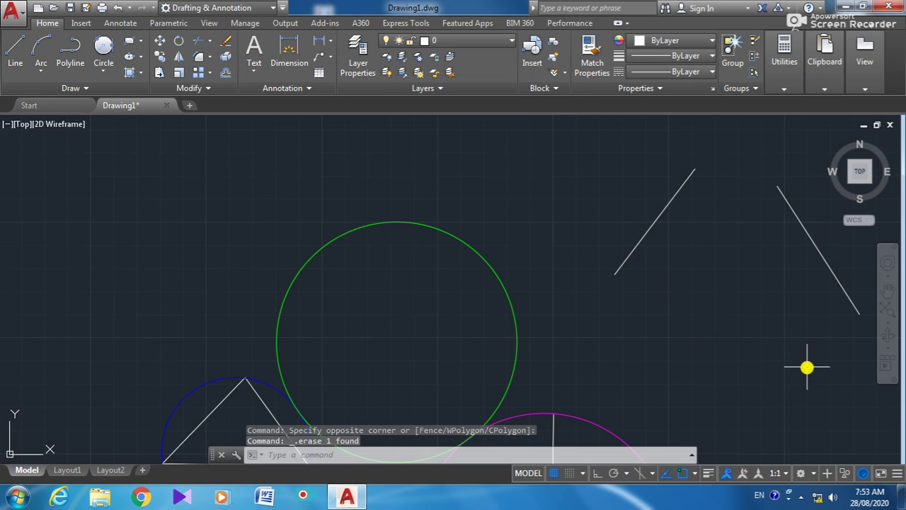
Draw a circle of radius 20 tangent to the two slanted lines and examine how it meets them.
click(99, 43)
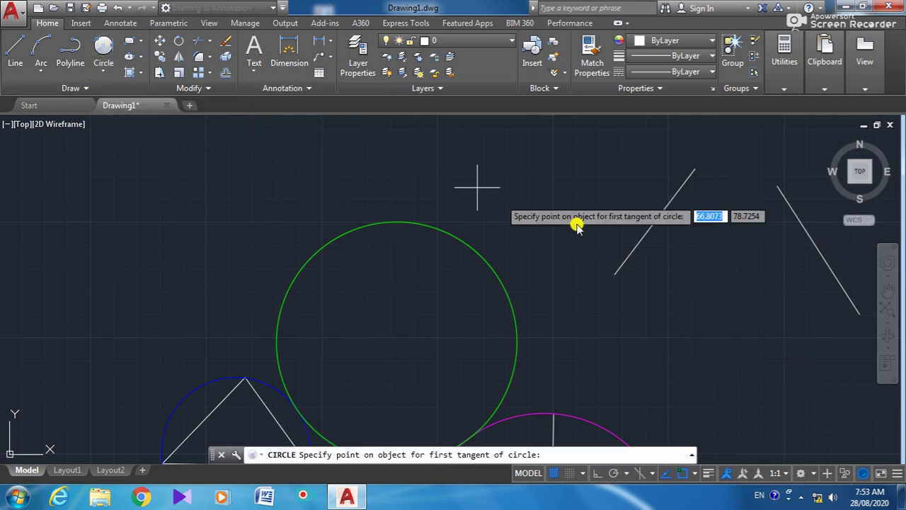
click(650, 226)
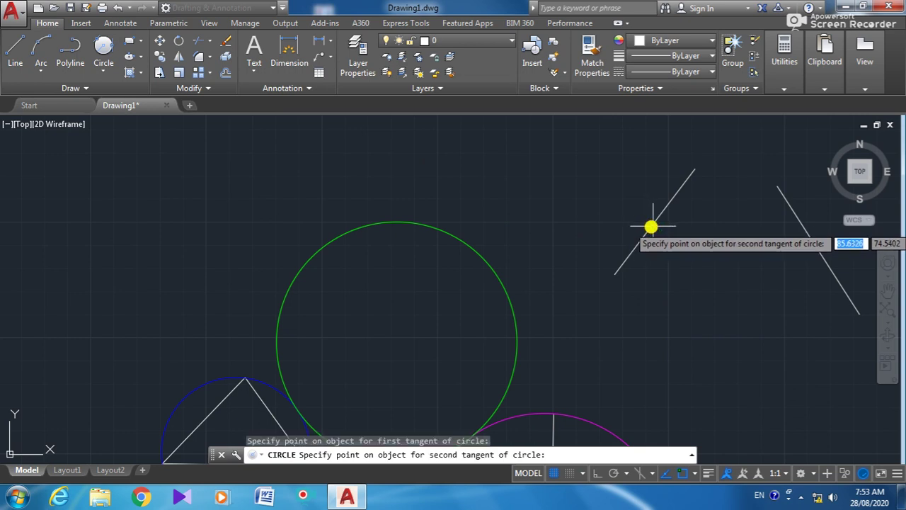
click(808, 236)
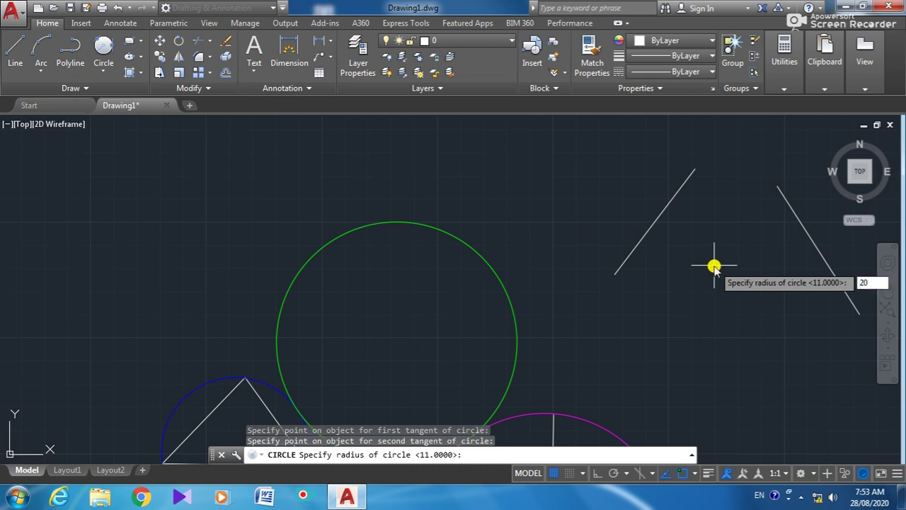
key(Return)
scroll(722, 247, down, 5)
scroll(722, 318, up, 3)
scroll(742, 297, up, 3)
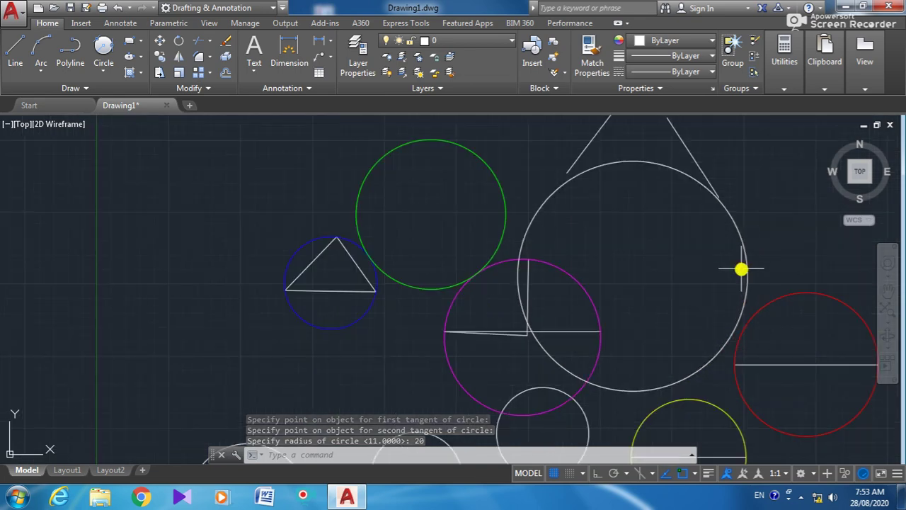
scroll(701, 248, down, 2)
scroll(708, 212, up, 2)
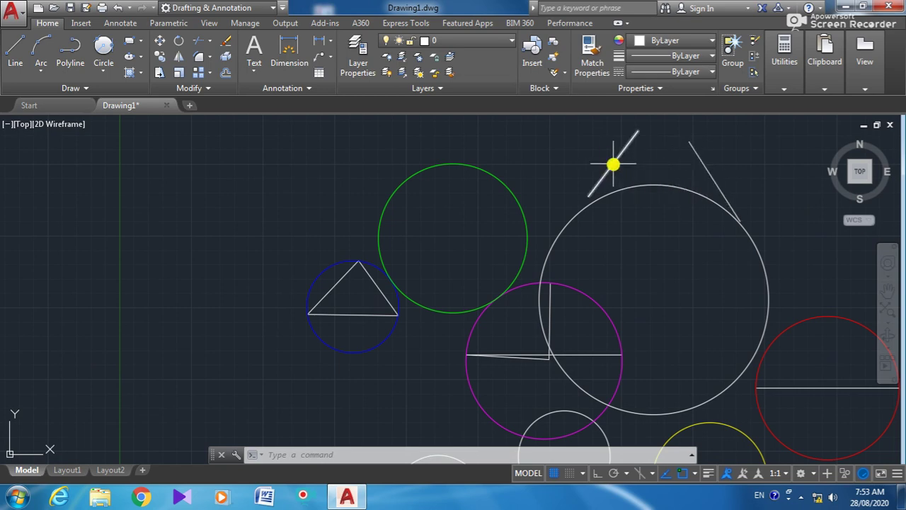
Erase the radius 20 tangent circle by catching its upper edge between the slanted lines with a crossing window.
click(551, 190)
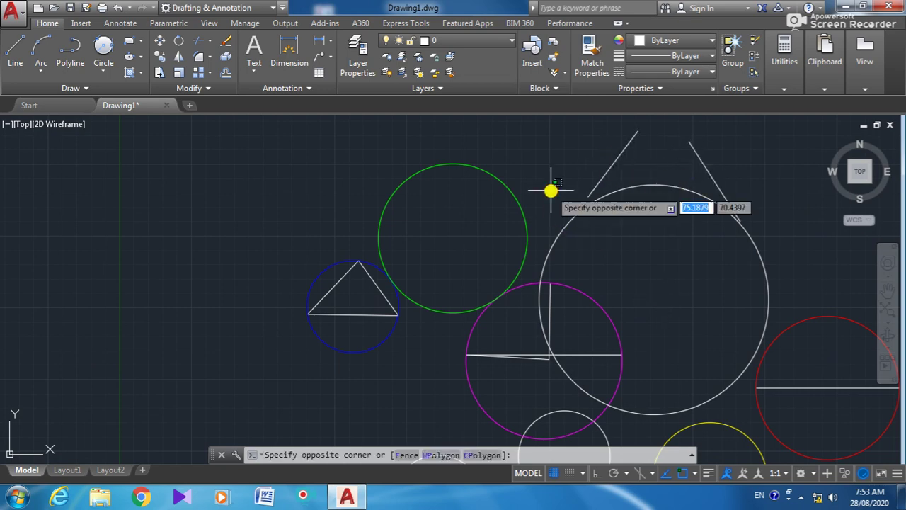
click(609, 251)
click(670, 151)
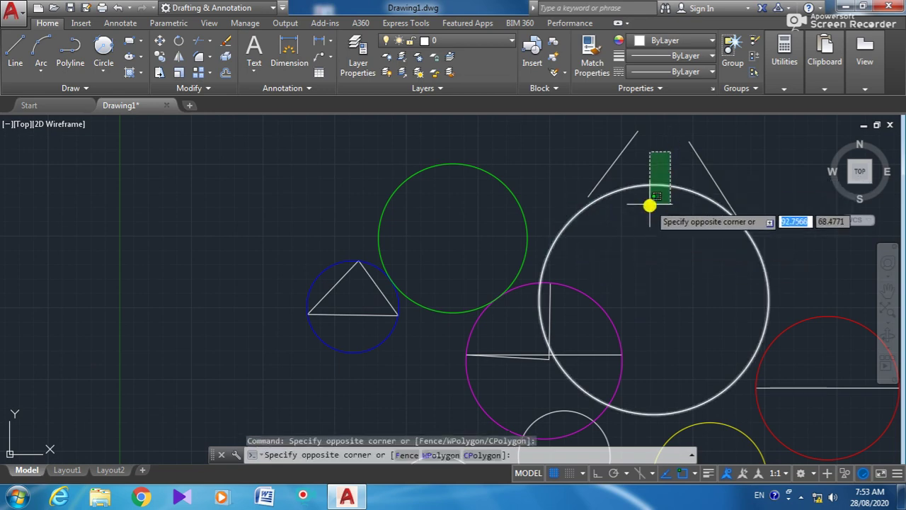
click(651, 208)
key(Delete)
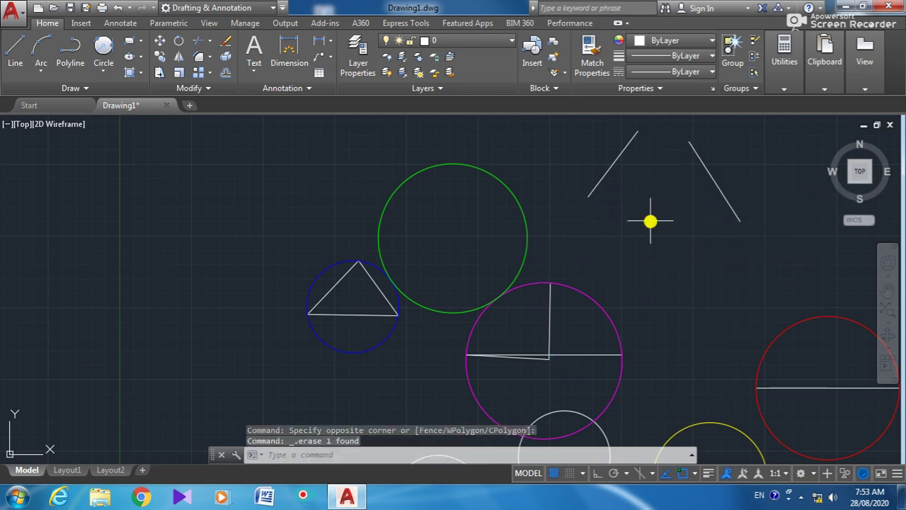
Draw a Tan, Tan, Radius circle of radius 20 against the two slanted lines again.
scroll(734, 127, down, 4)
scroll(737, 124, up, 6)
scroll(737, 124, down, 6)
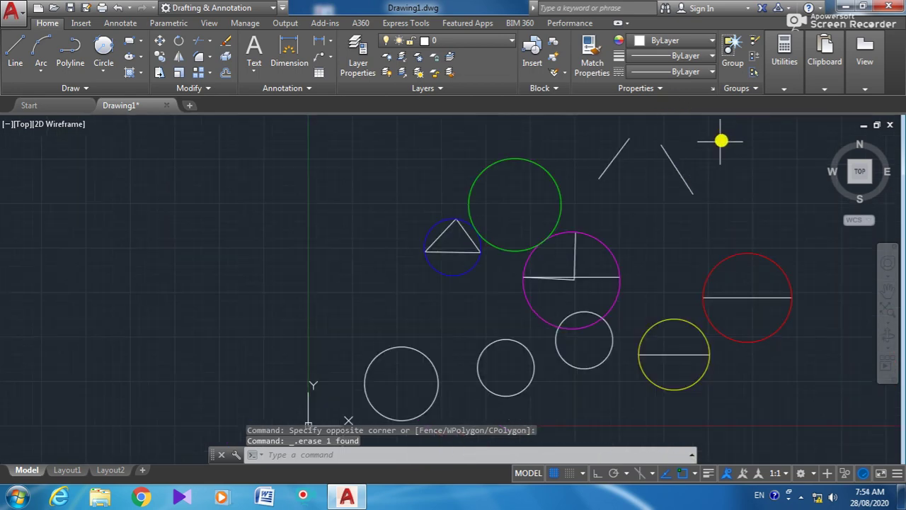
scroll(502, 198, down, 4)
scroll(599, 150, up, 4)
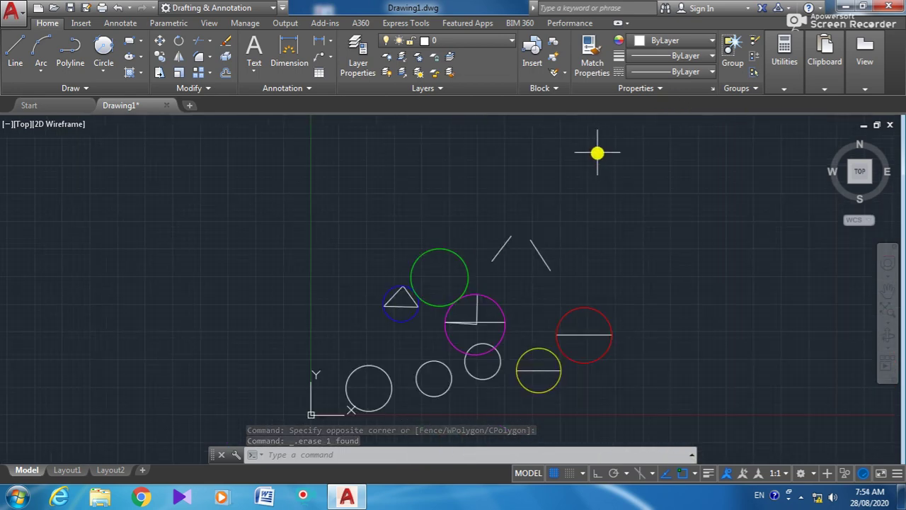
scroll(580, 267, up, 4)
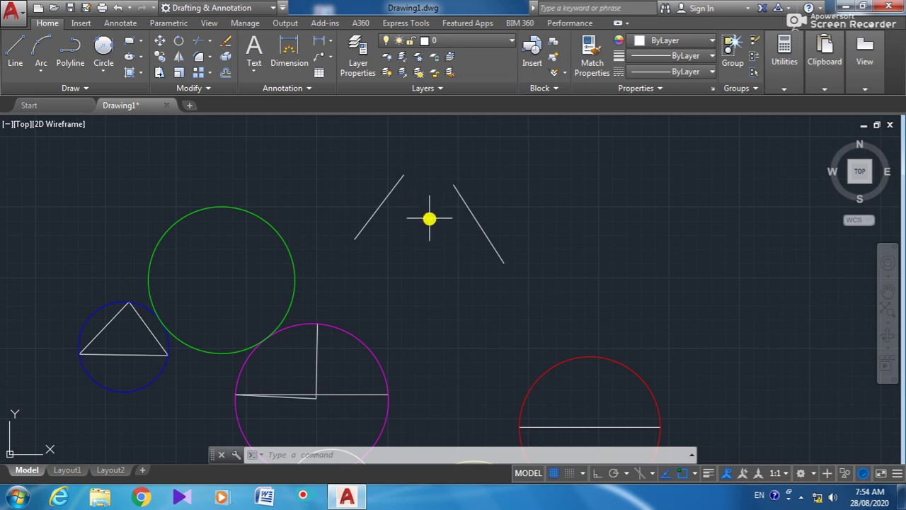
click(104, 65)
click(142, 207)
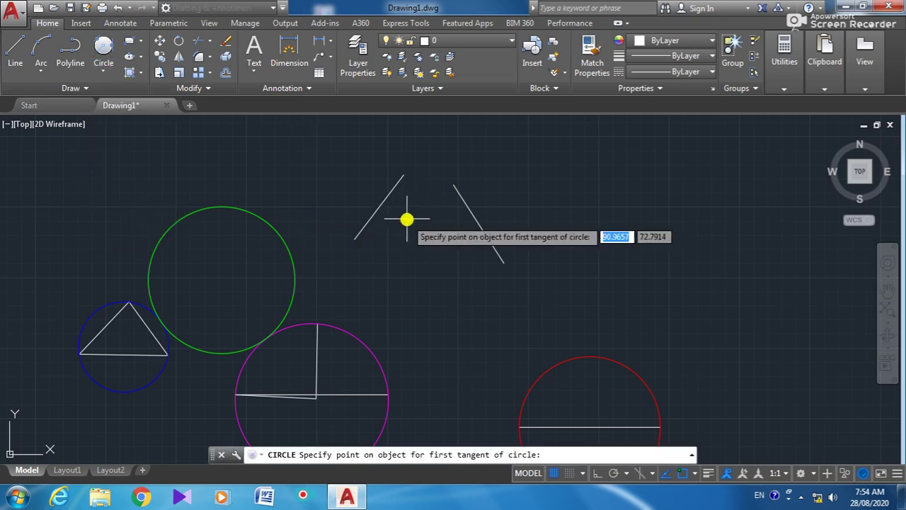
click(375, 210)
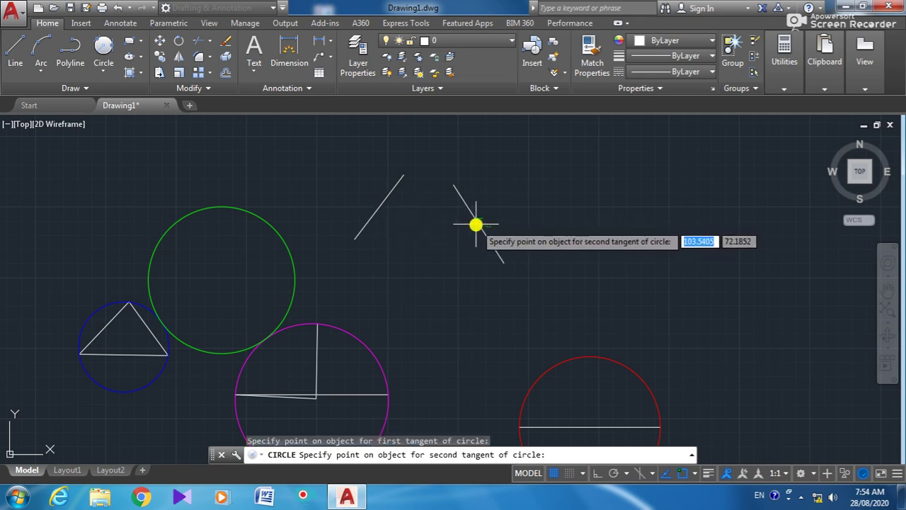
click(477, 223)
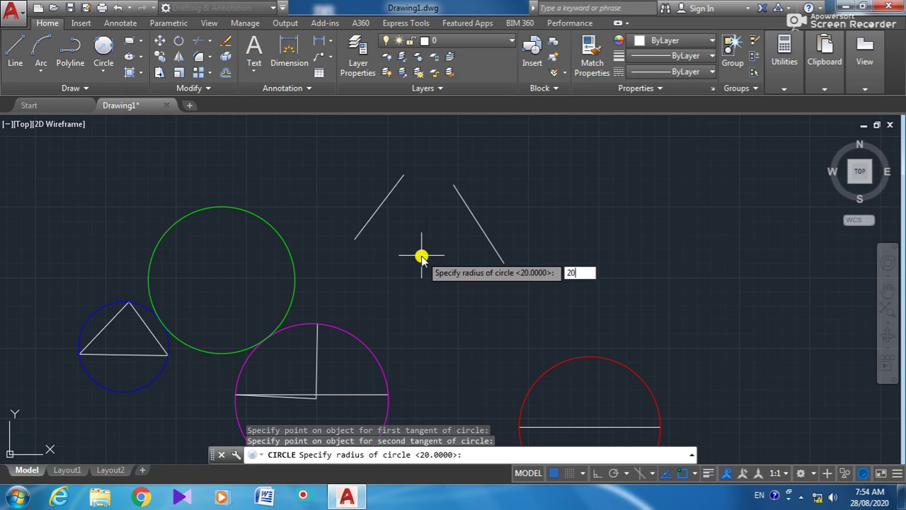
key(Return)
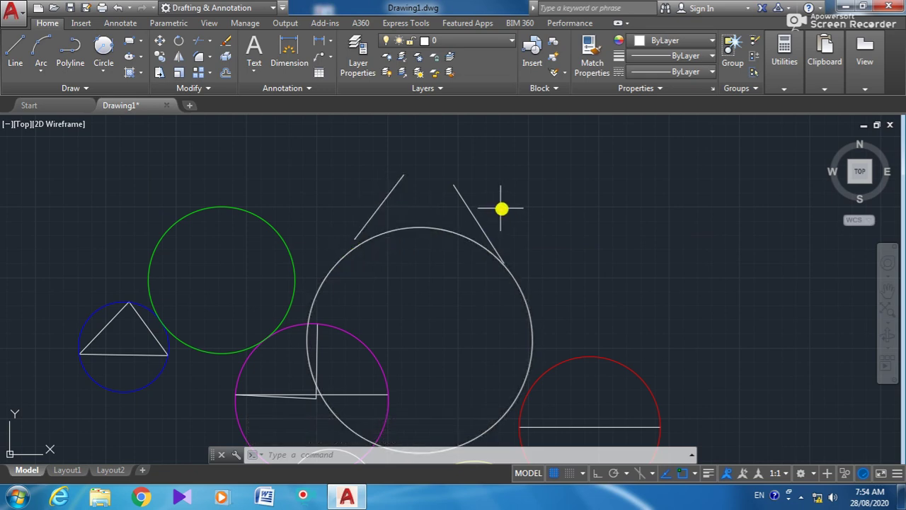
Select the radius 20 circle, try relocating it by its centre grip, cancel the move and erase the circle.
click(418, 228)
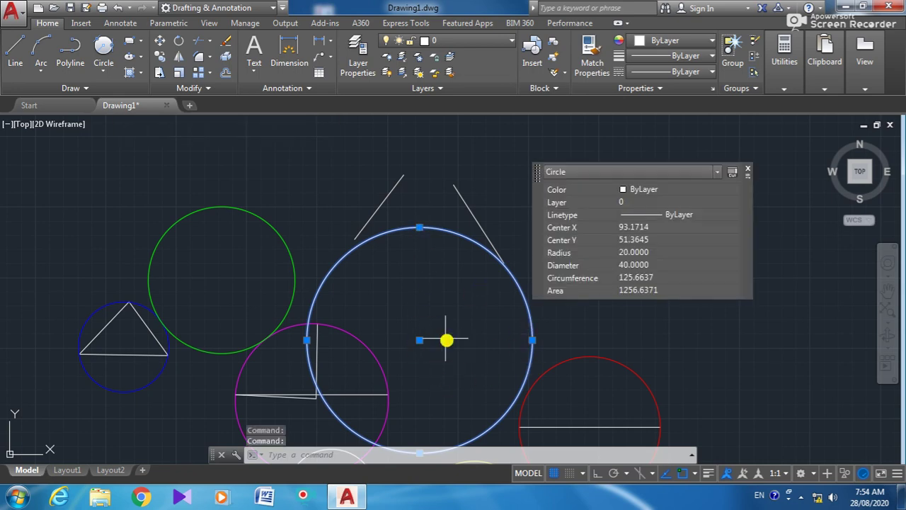
click(421, 342)
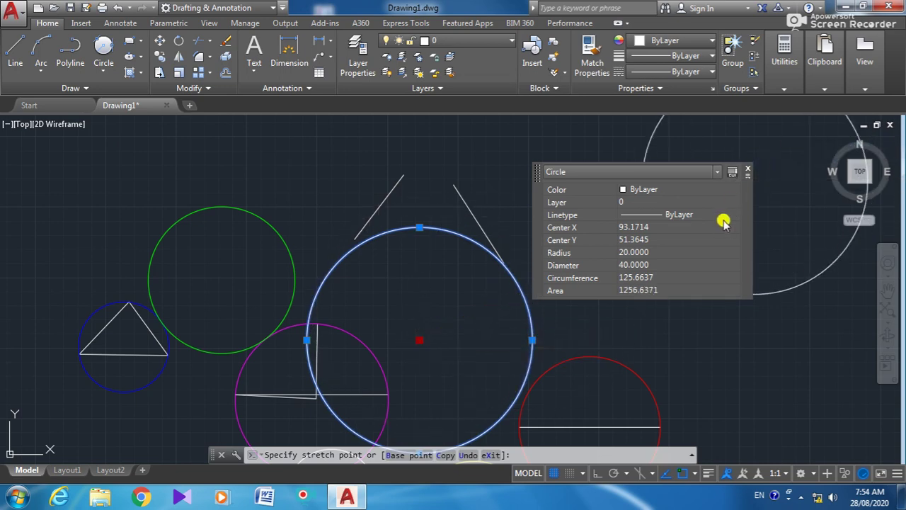
key(Escape)
click(744, 169)
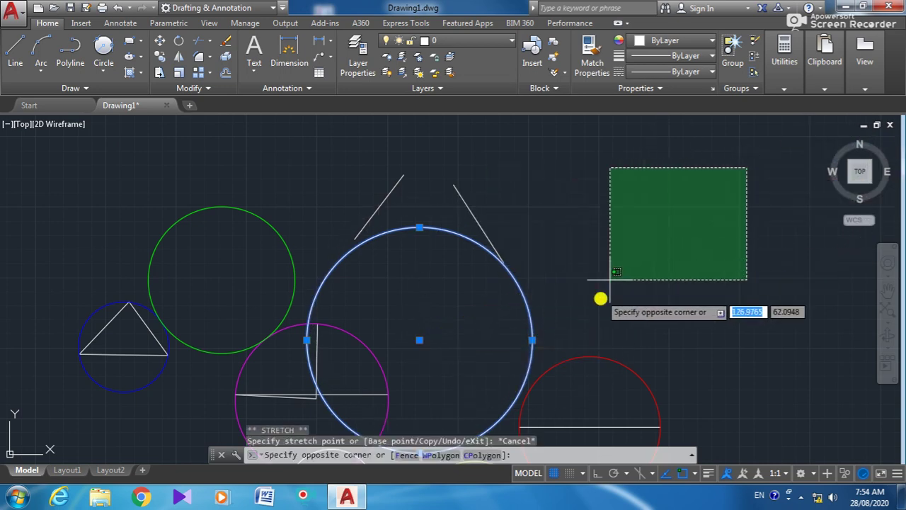
click(644, 294)
key(Delete)
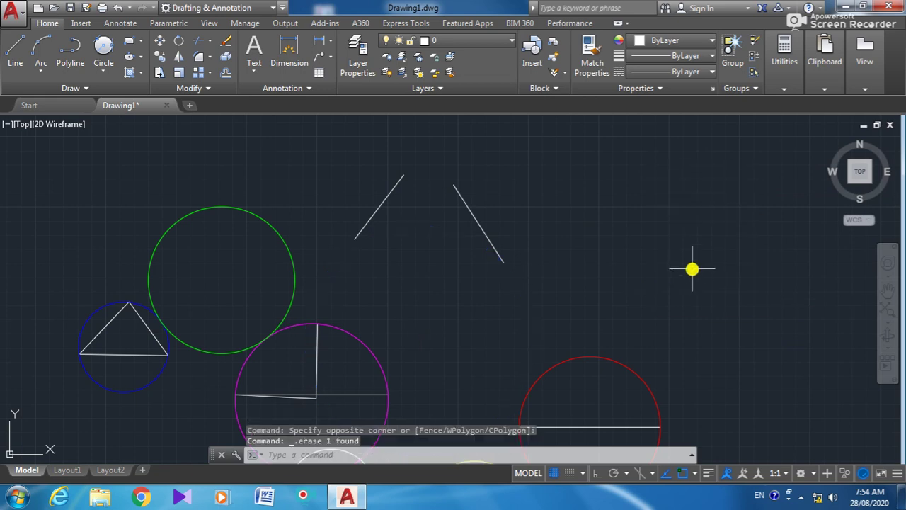
scroll(443, 152, down, 5)
scroll(443, 148, up, 7)
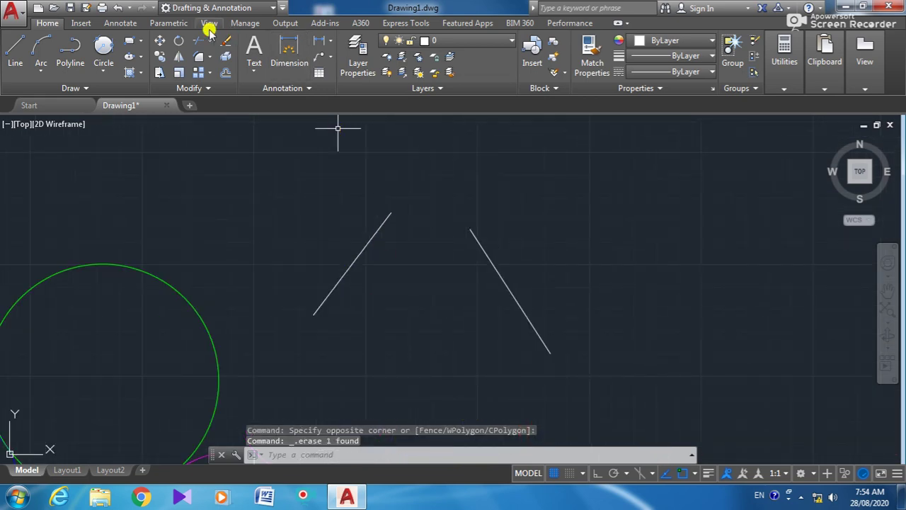
Draw a Tan, Tan, Radius circle of radius 11 against the two slanted lines.
click(103, 49)
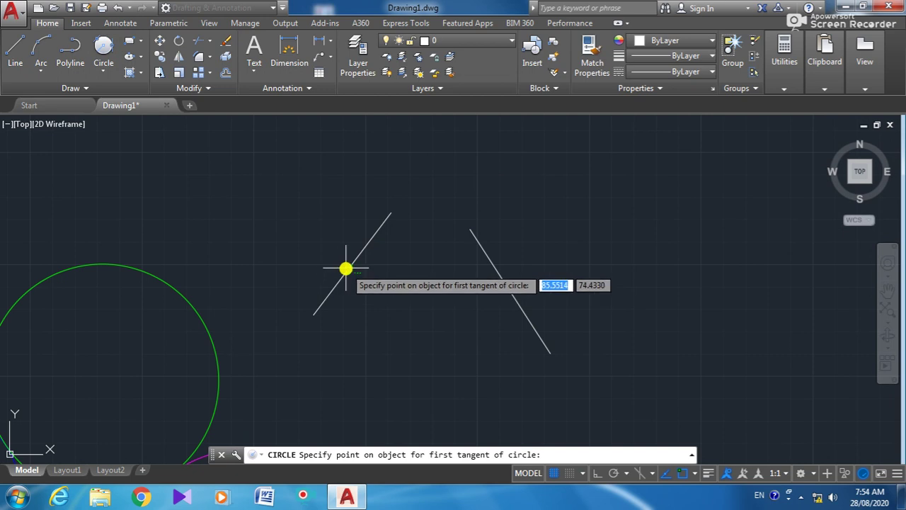
click(346, 265)
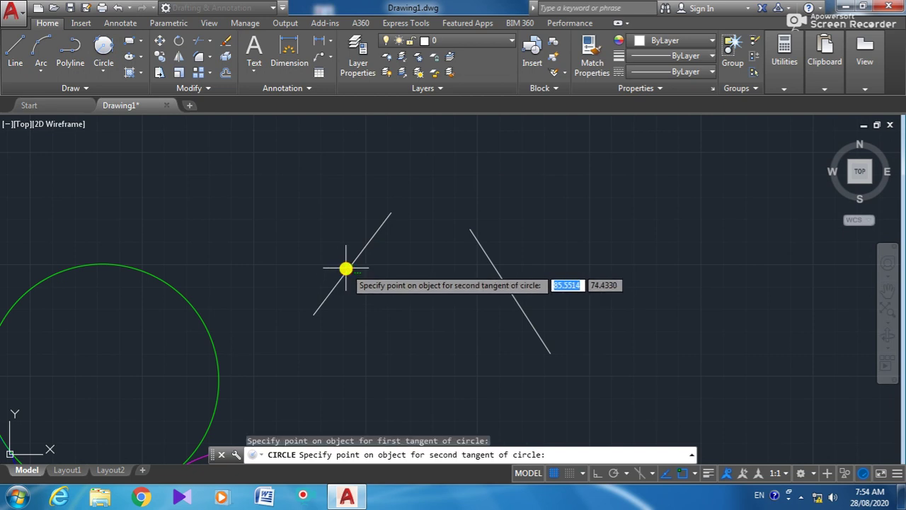
click(501, 282)
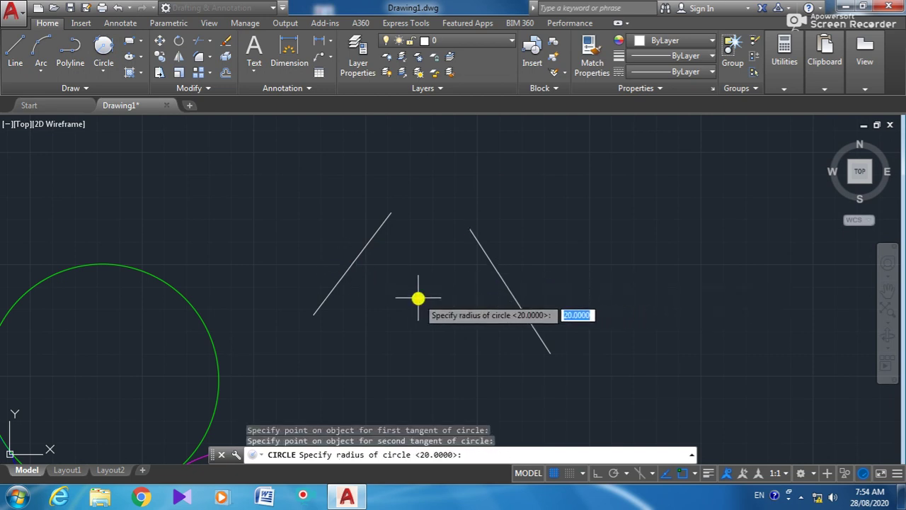
text(11)
key(Return)
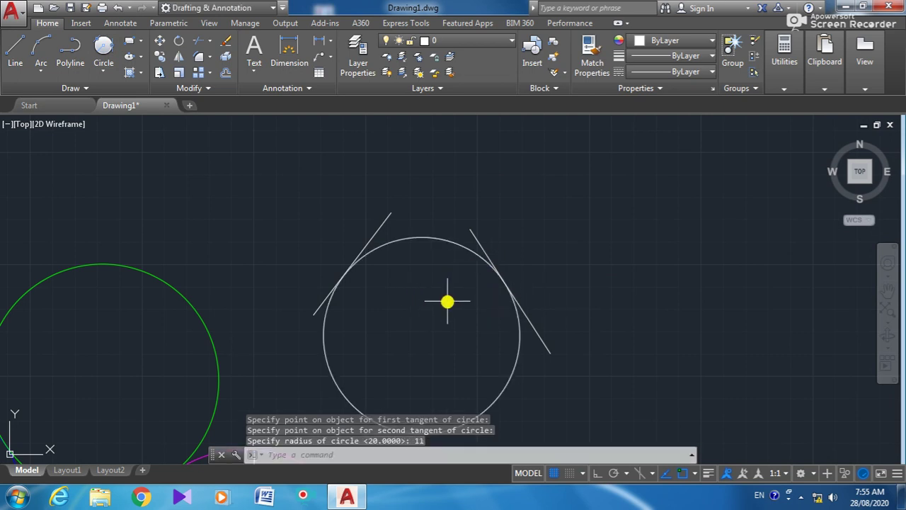
Erase the radius 11 circle together with its two slanted tangent lines using a crossing window.
scroll(449, 306, down, 2)
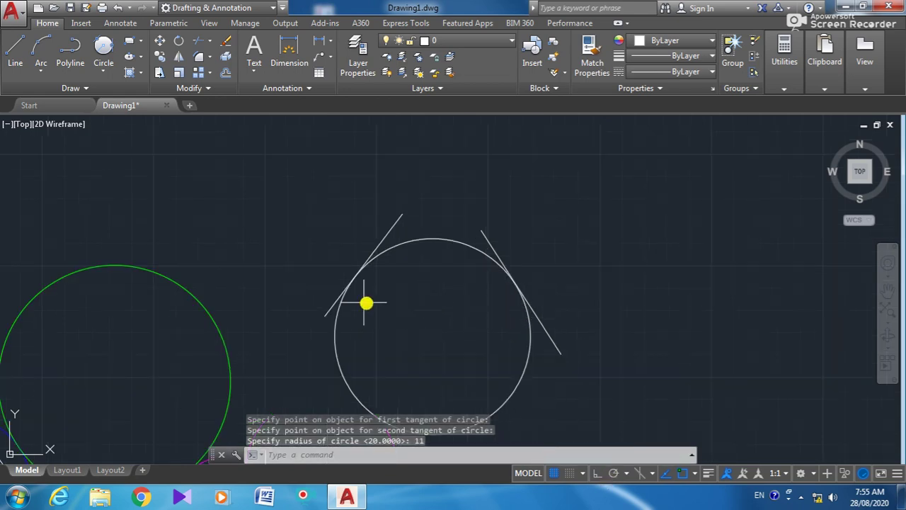
middle_drag(587, 287, 679, 276)
scroll(680, 276, down, 2)
click(706, 237)
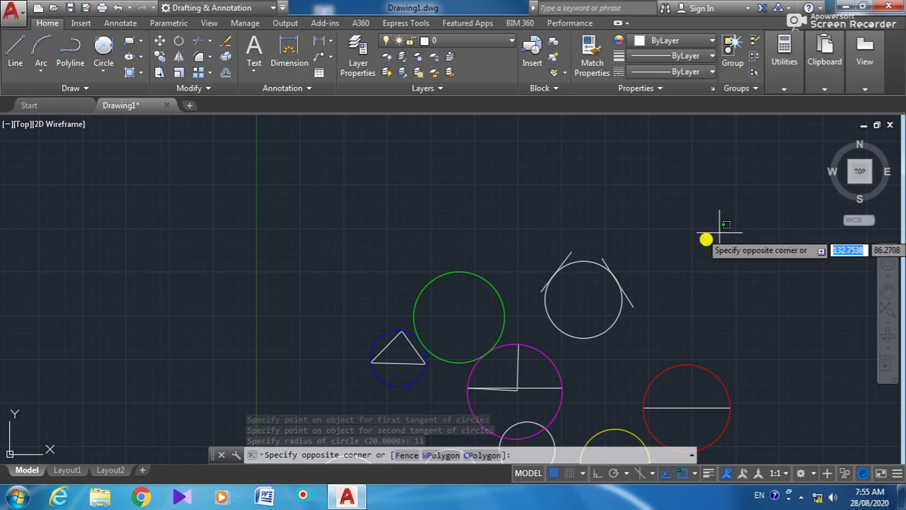
click(540, 307)
key(Delete)
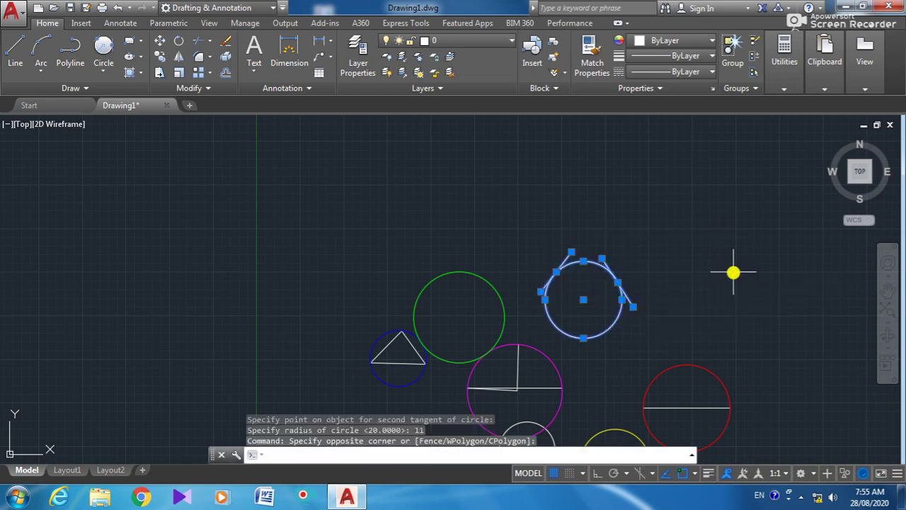
key(Escape)
click(704, 234)
click(533, 311)
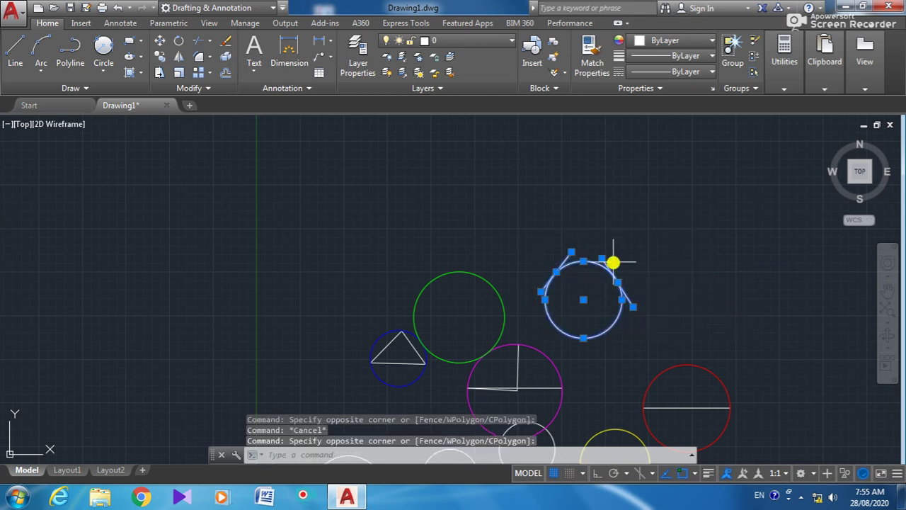
key(Delete)
Draw a single line sloping down to the right in the empty area well to the upper right of the green circle.
scroll(709, 231, up, 2)
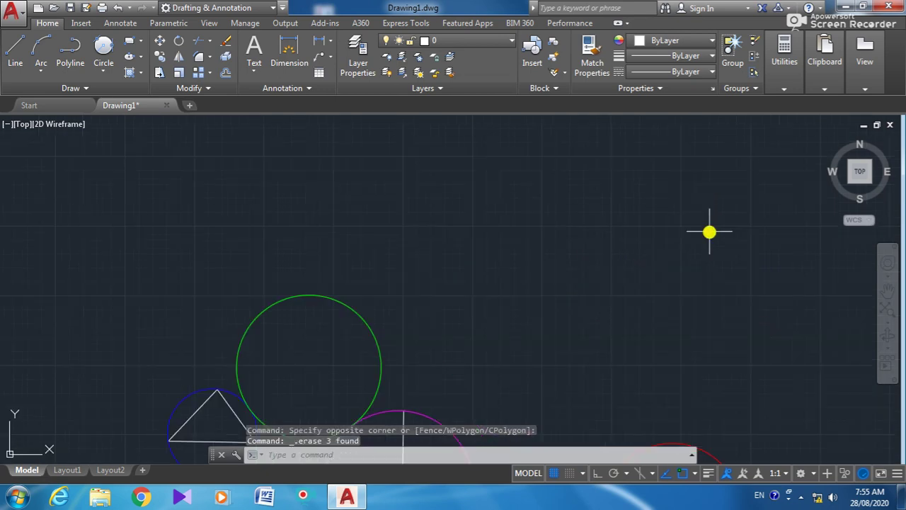
click(15, 53)
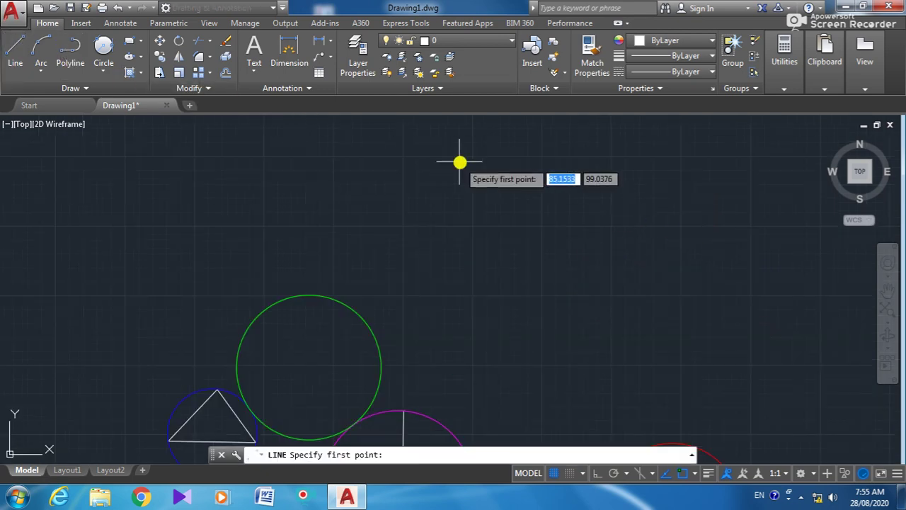
click(657, 175)
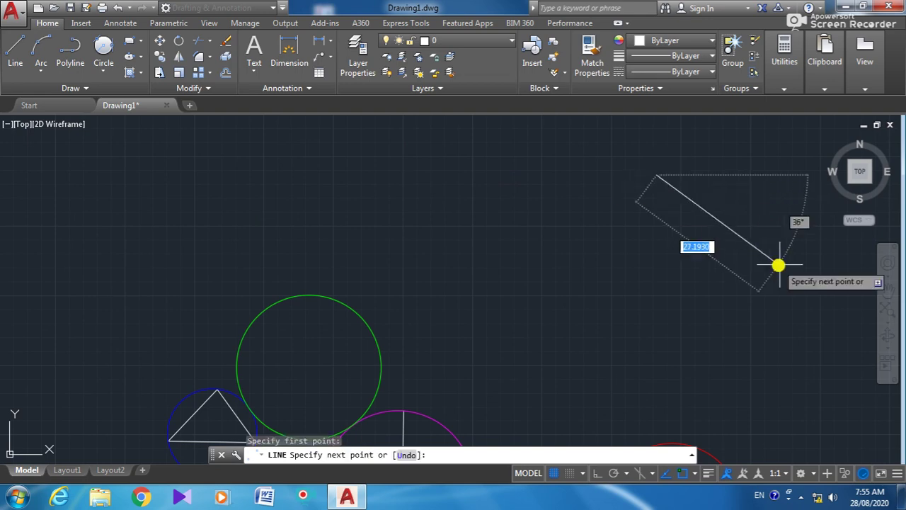
right_click(823, 245)
click(853, 268)
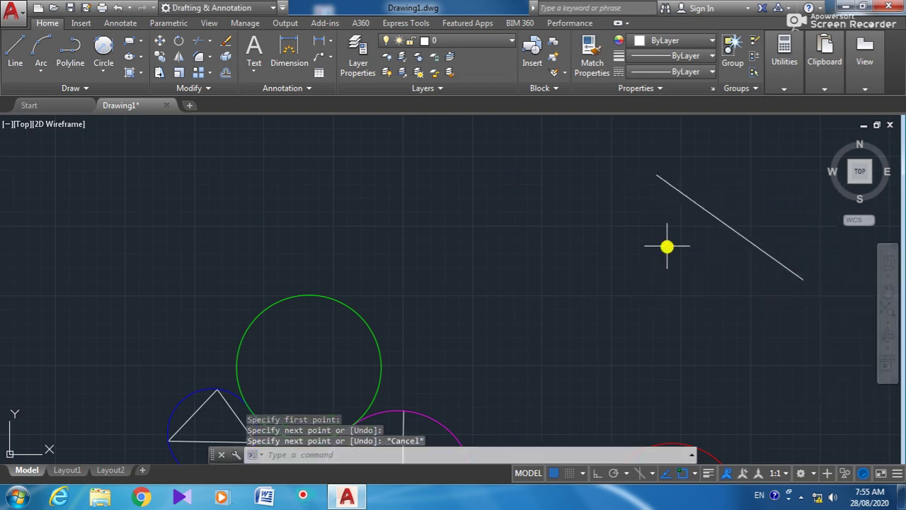
Draw a second line sloping down to the left, between the green circle and the first line.
click(14, 50)
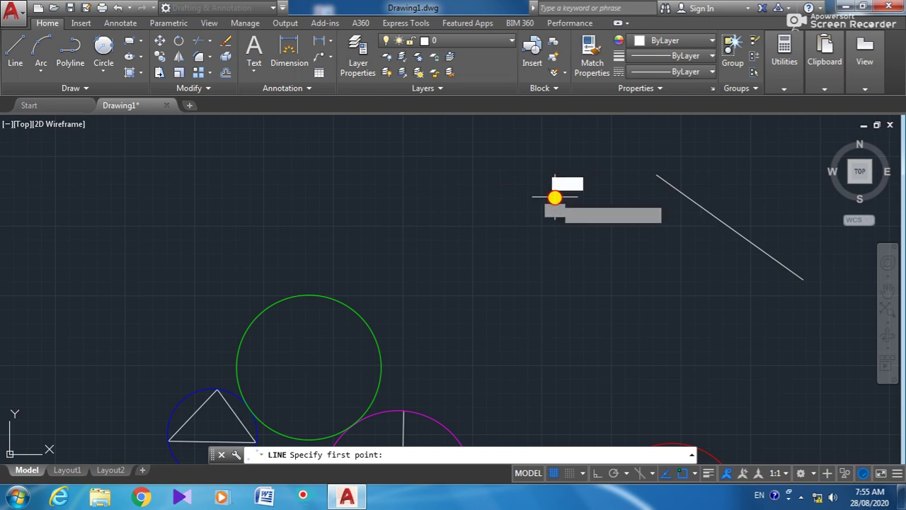
click(554, 198)
click(465, 314)
right_click(492, 202)
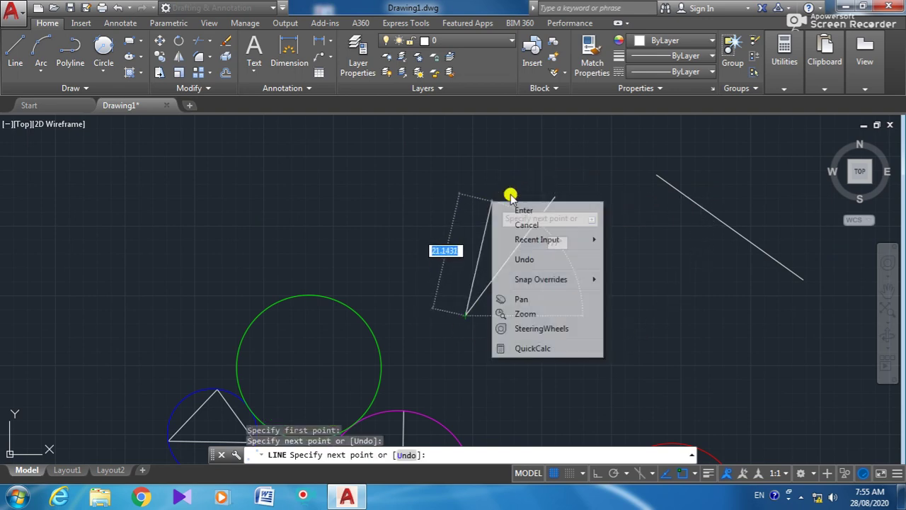
click(540, 224)
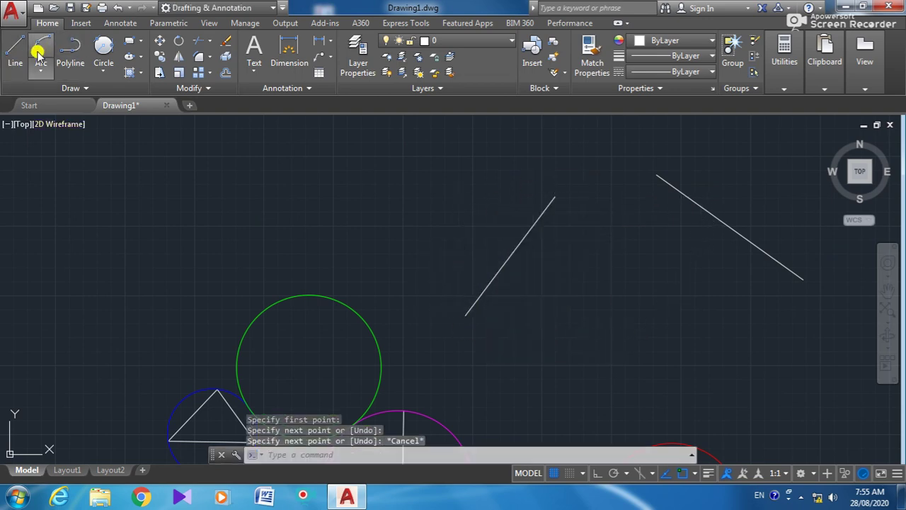
Draw a third line below the first one, sloping down to the left, leaving the three lines unconnected.
click(15, 49)
click(795, 328)
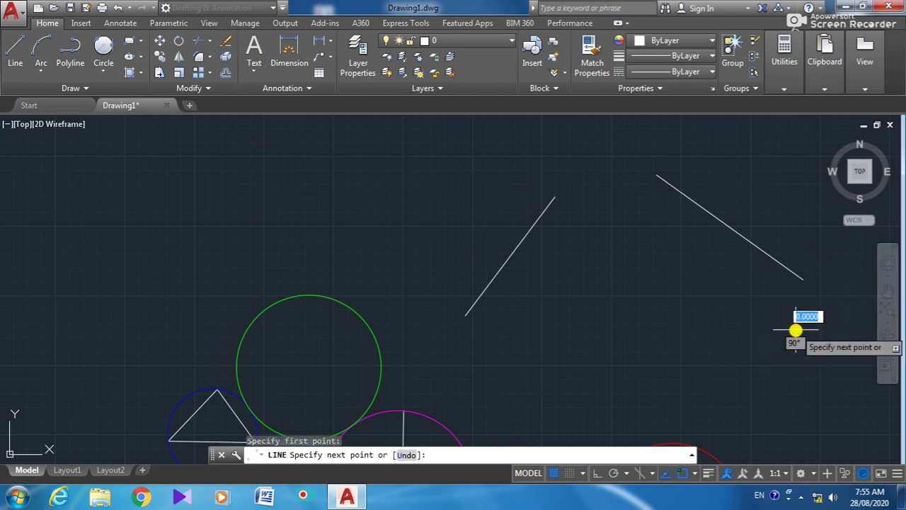
click(662, 401)
right_click(730, 334)
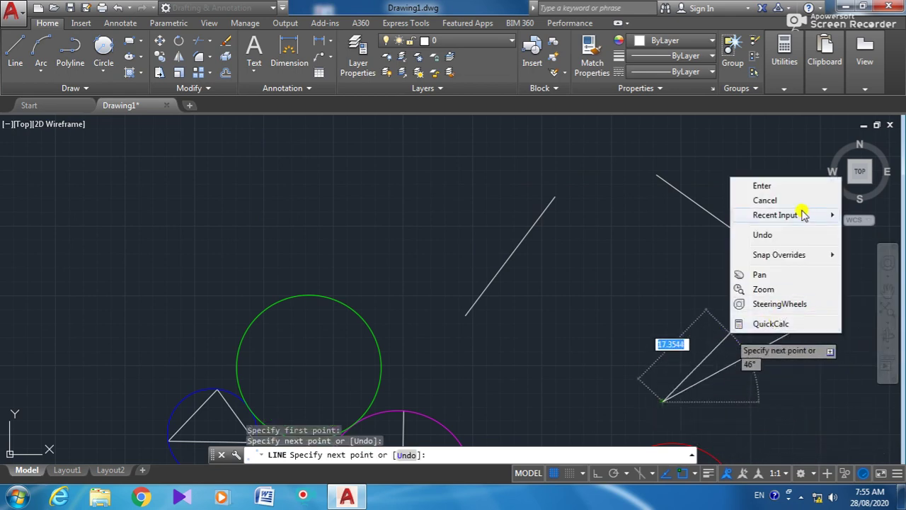
click(781, 201)
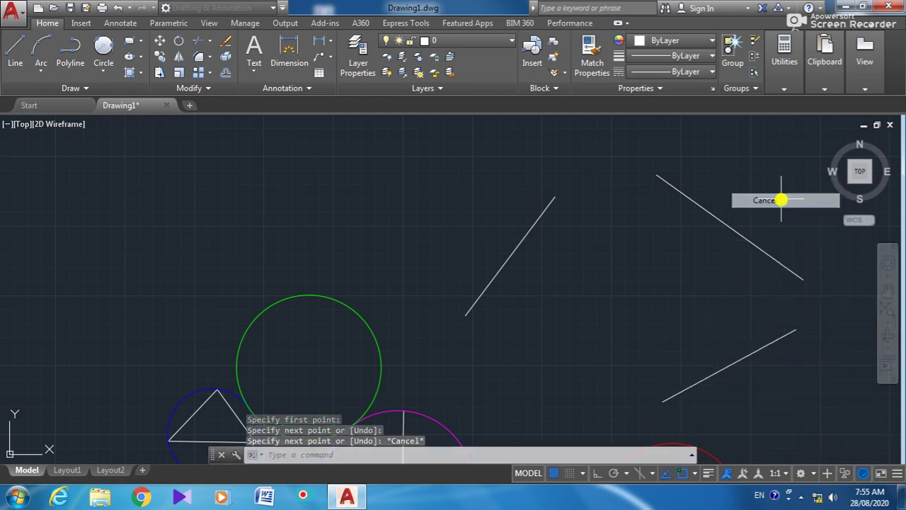
Draw a Tan, Tan, Tan circle touching the left, upper right and lower right lines.
click(112, 68)
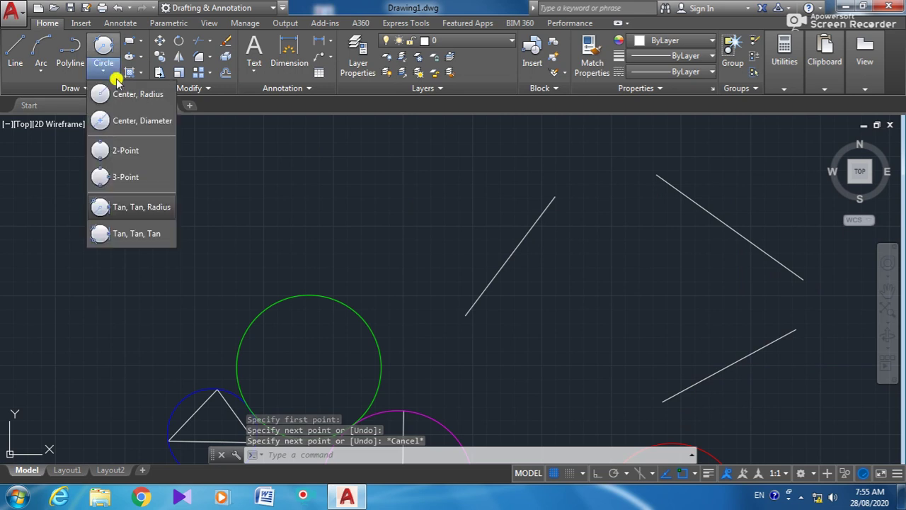
click(134, 236)
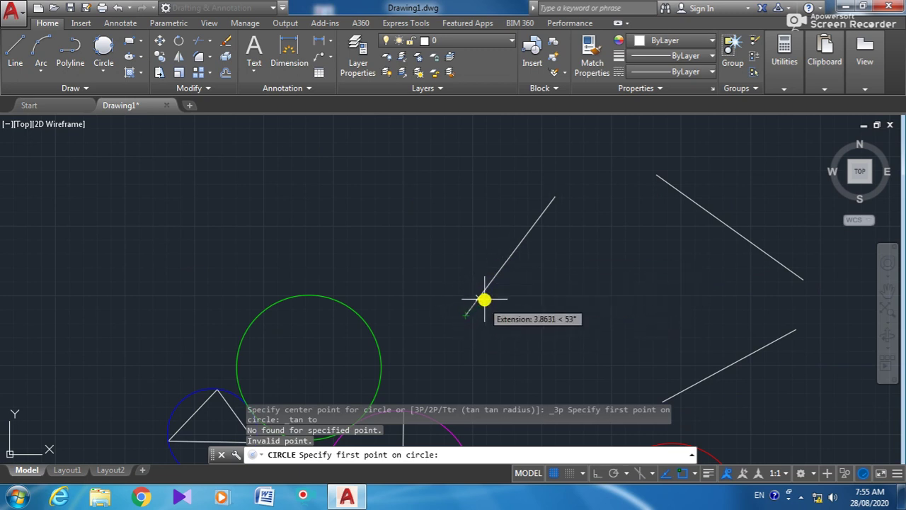
click(514, 259)
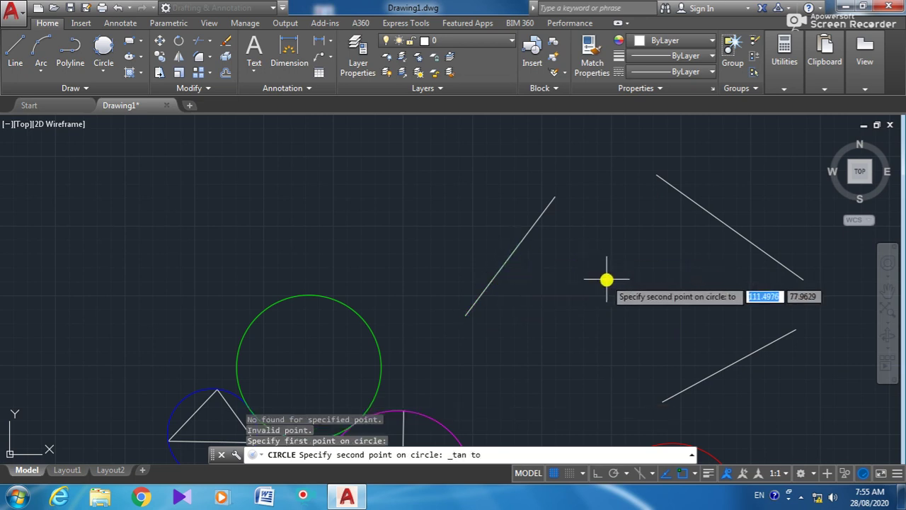
click(718, 220)
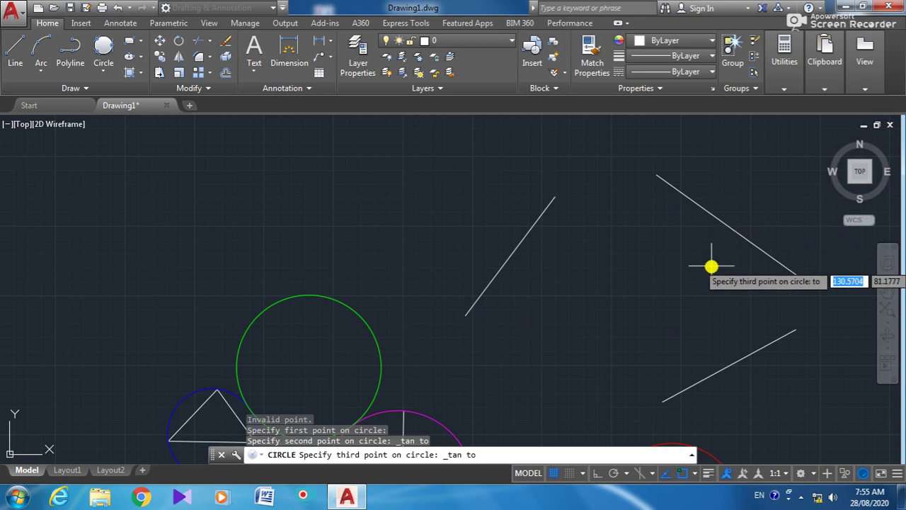
click(695, 380)
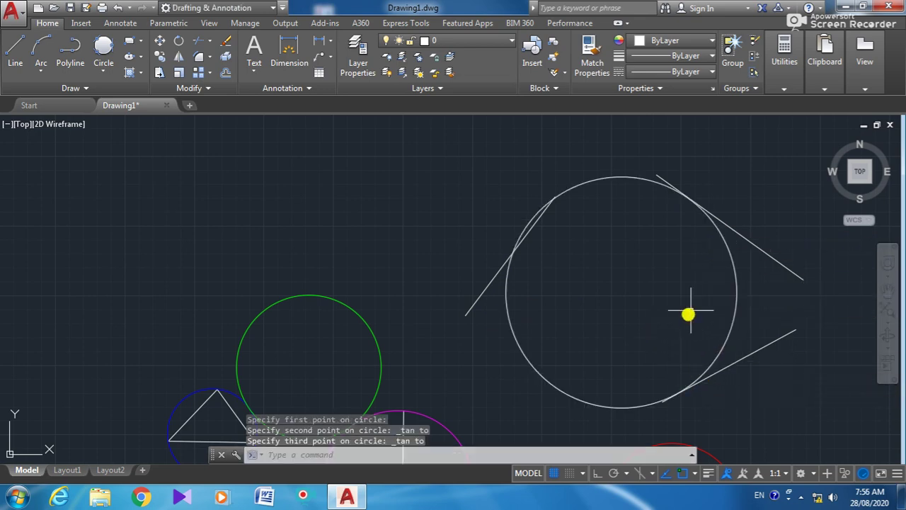
Erase the three-tangent circle and all three lines around it using crossing windows.
scroll(694, 241, down, 3)
scroll(694, 241, up, 5)
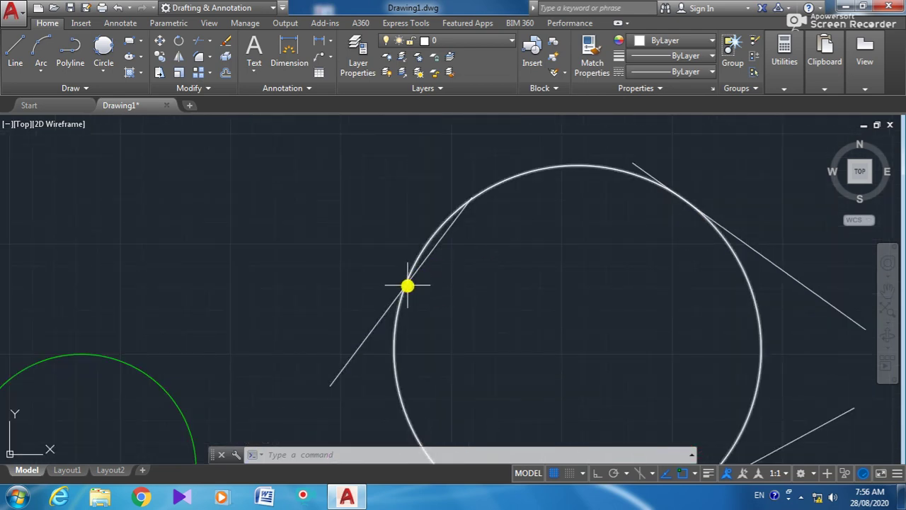
scroll(557, 243, down, 2)
scroll(668, 247, up, 2)
scroll(669, 247, down, 2)
click(758, 183)
click(518, 290)
key(Delete)
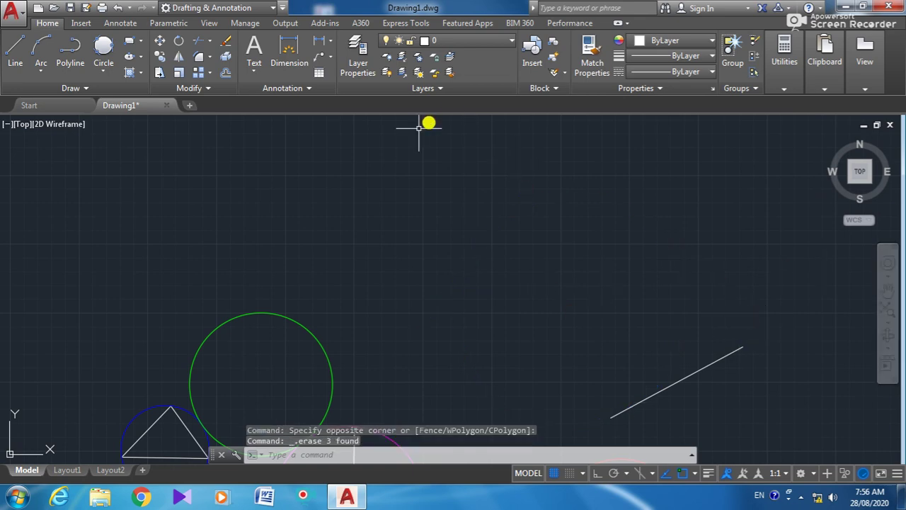
click(754, 257)
click(696, 411)
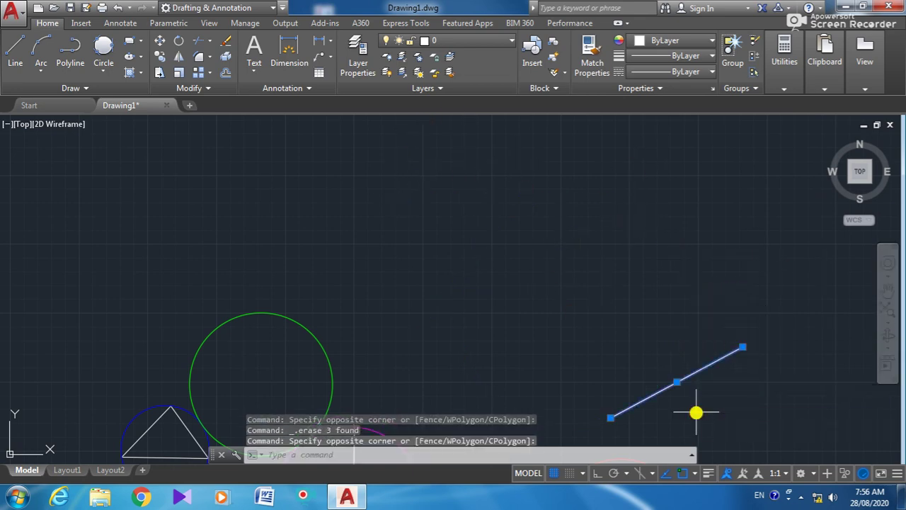
key(Delete)
scroll(677, 293, down, 2)
scroll(774, 455, up, 4)
scroll(700, 403, down, 4)
scroll(651, 370, down, 3)
scroll(639, 401, up, 6)
scroll(629, 366, down, 3)
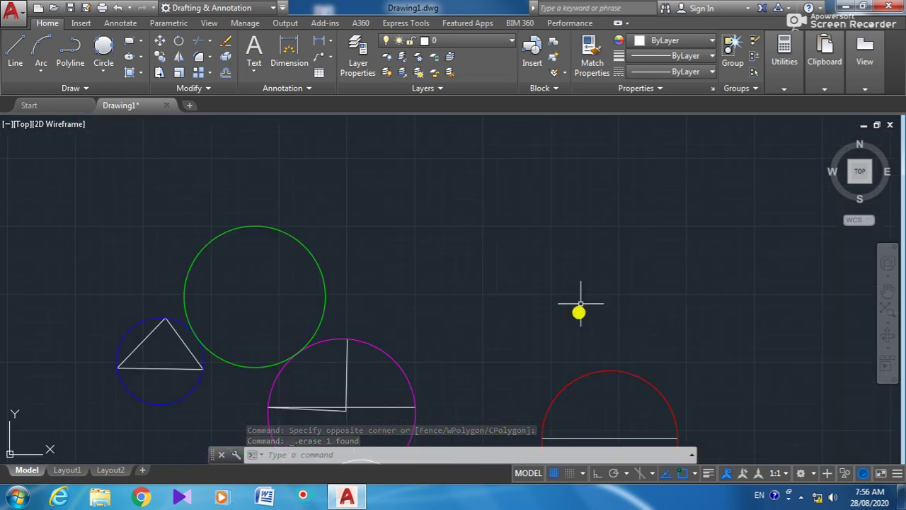
click(104, 75)
click(119, 89)
click(453, 219)
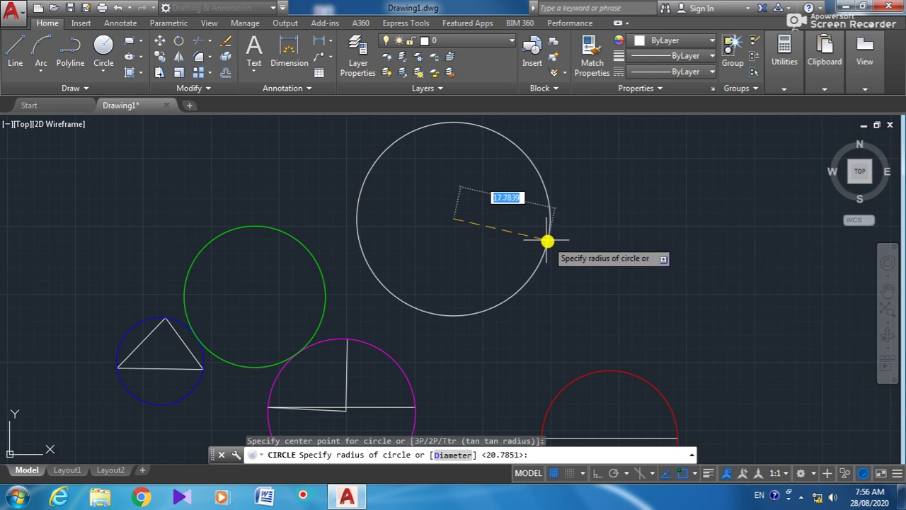
key(Escape)
Draw a freehand-sized circle by centre and radius in the empty area above and between the magenta and red circles.
text(c)
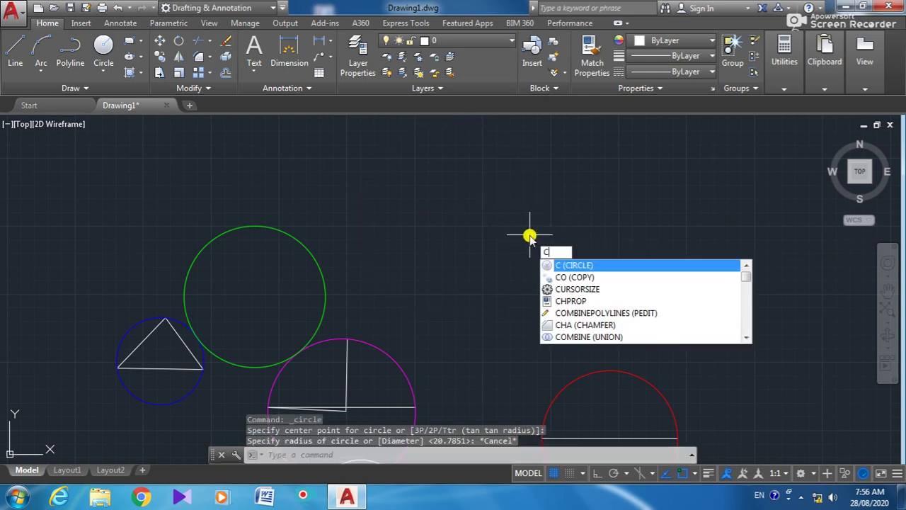
key(Return)
click(483, 232)
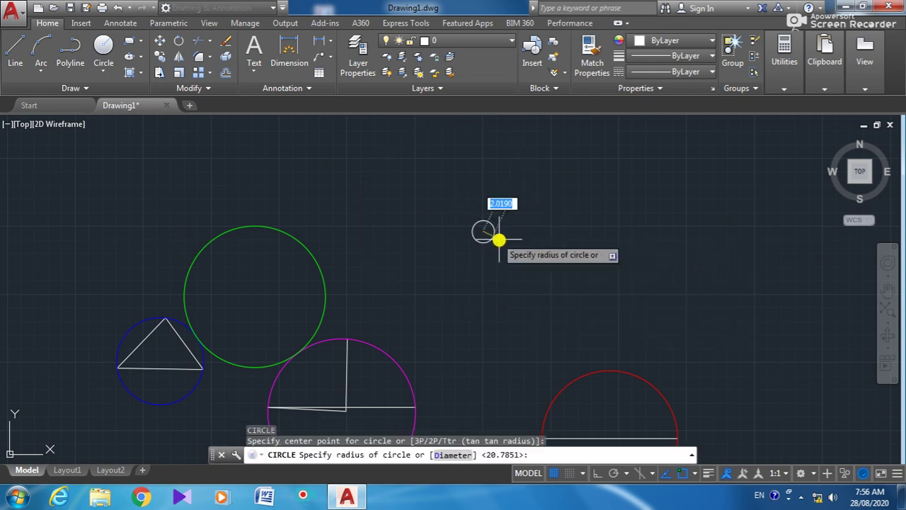
click(536, 253)
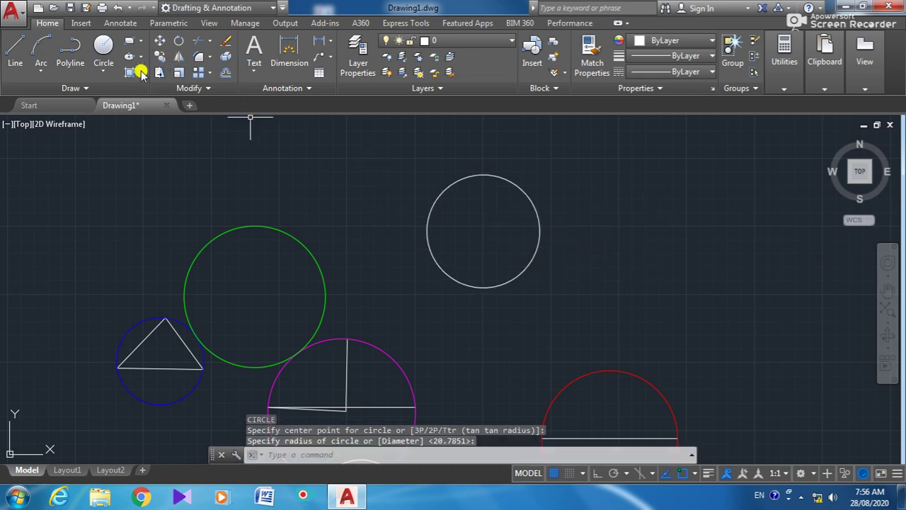
Draw a Tan, Tan, Tan circle touching the white circle above, the magenta circle and the red circle.
click(103, 70)
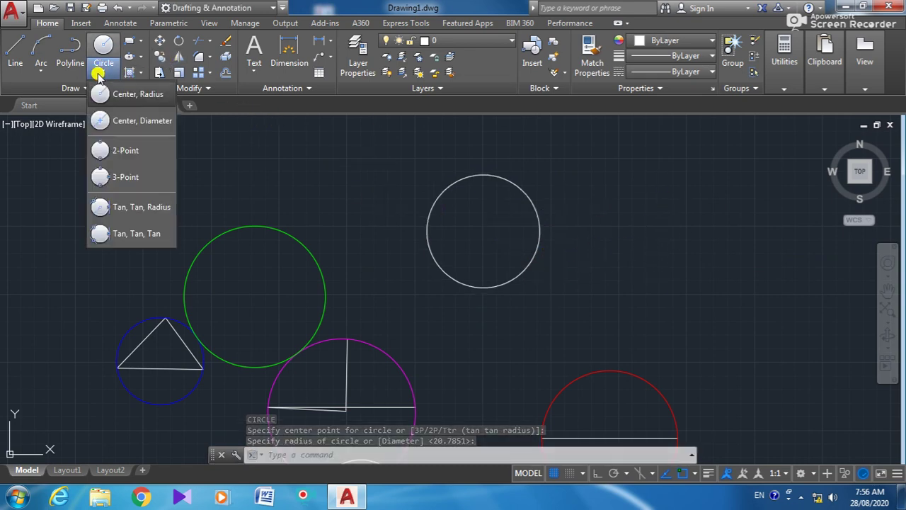
click(156, 237)
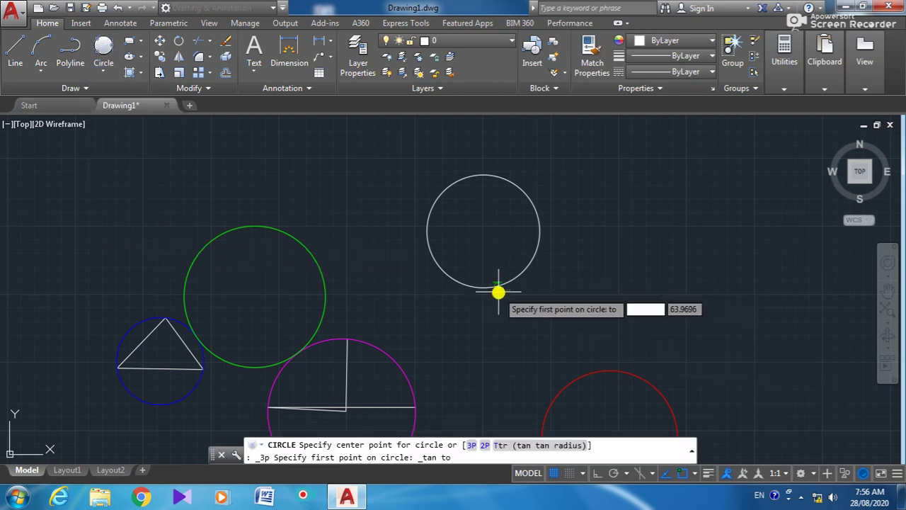
click(485, 287)
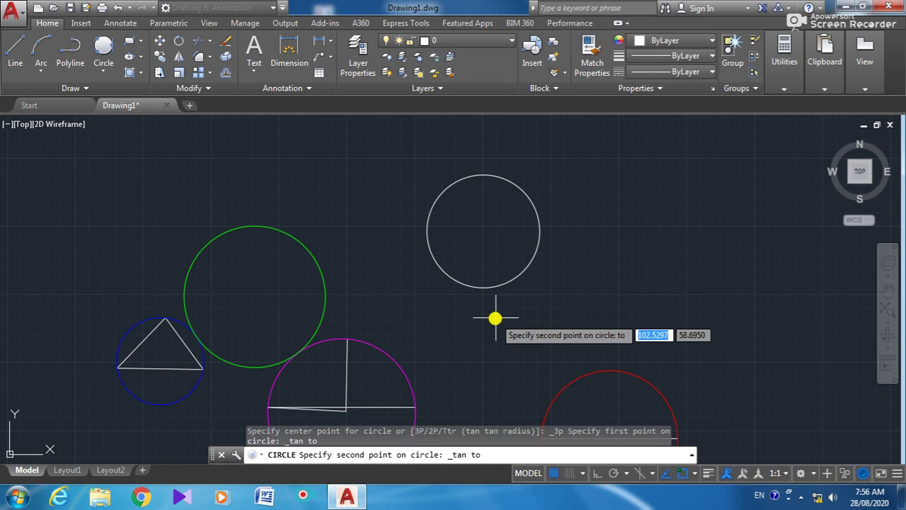
click(408, 378)
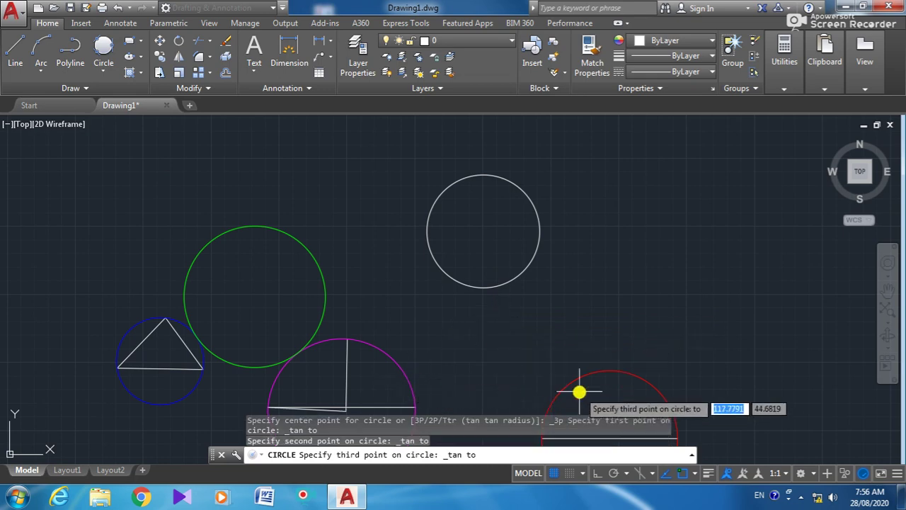
click(567, 386)
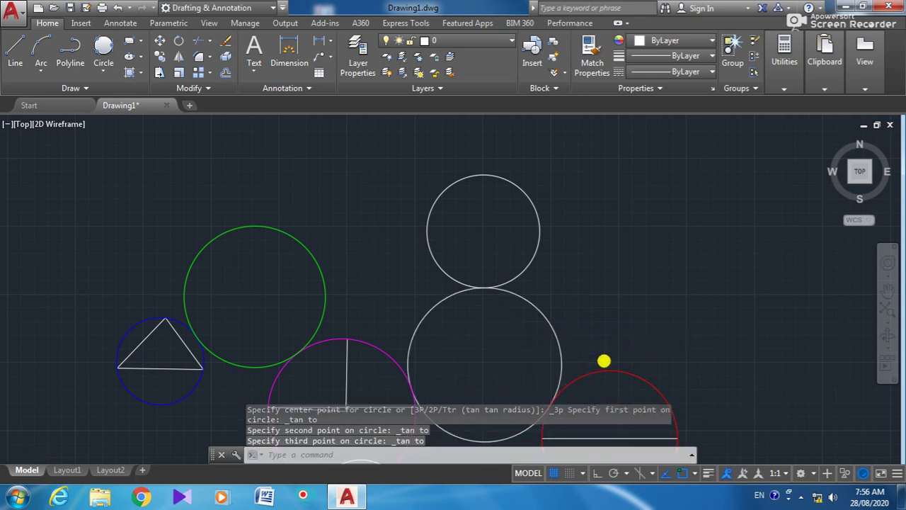
Select all circles and lines in the drawing with one crossing window and erase them.
scroll(598, 371, down, 2)
scroll(594, 418, up, 4)
scroll(609, 361, down, 2)
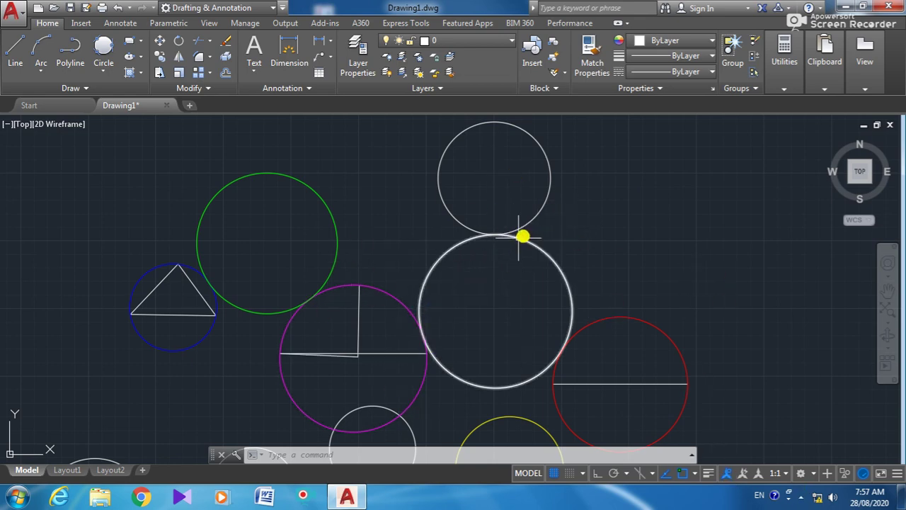
click(710, 160)
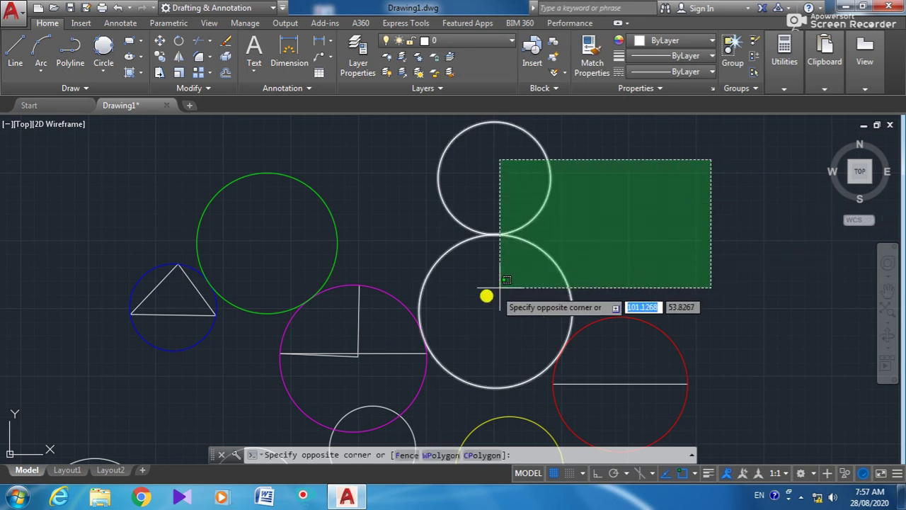
scroll(741, 231, down, 4)
scroll(751, 313, up, 6)
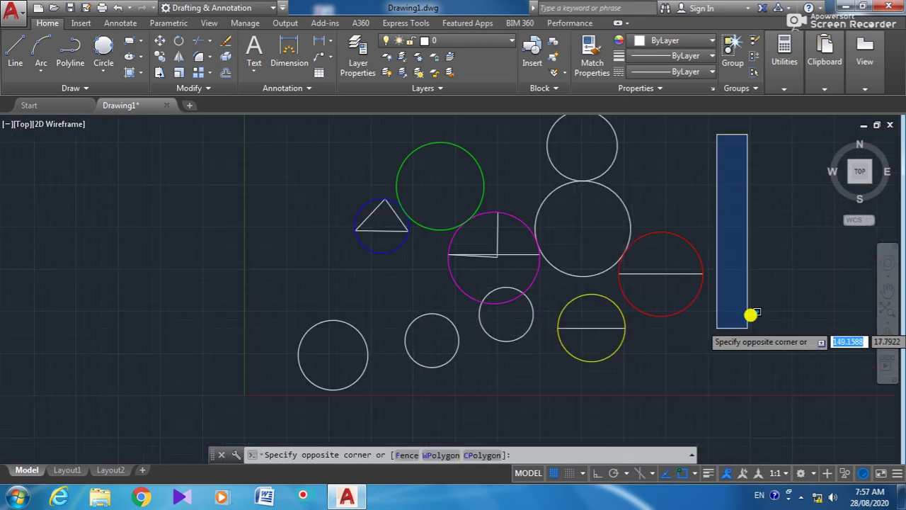
scroll(762, 269, down, 5)
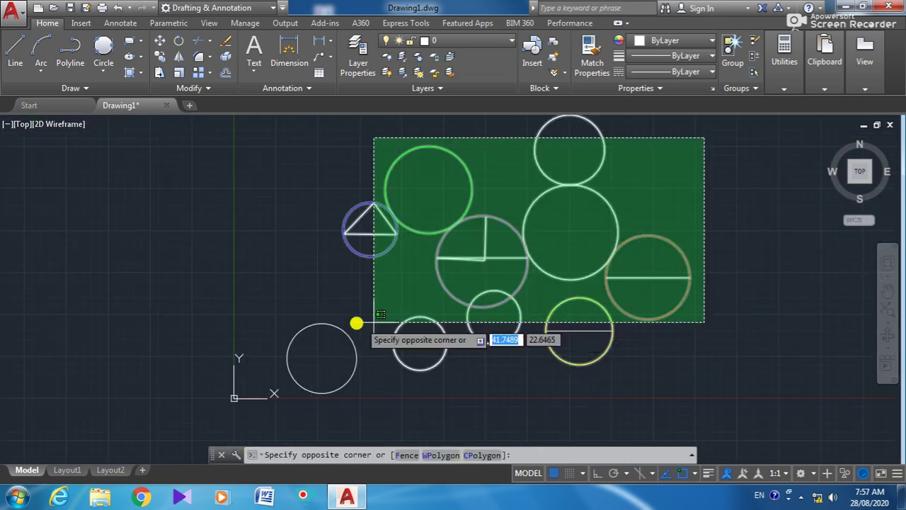
click(318, 359)
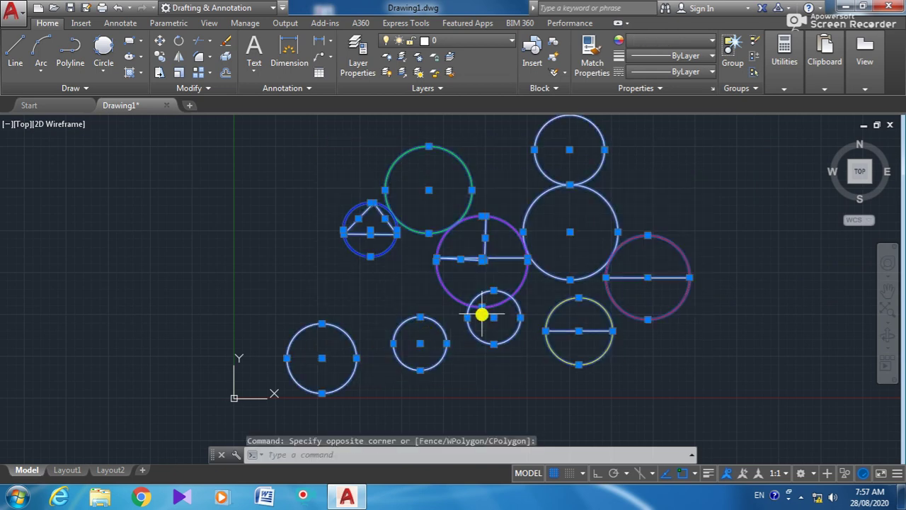
key(Delete)
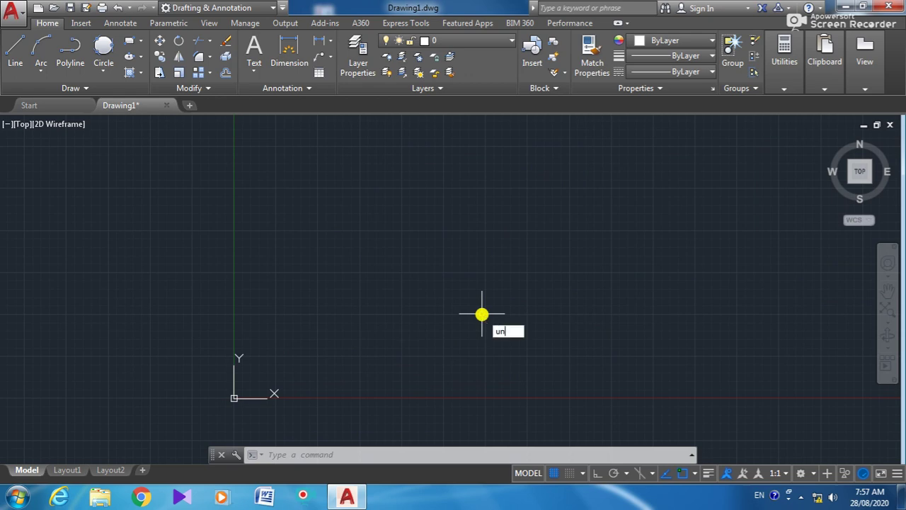
Open the Drawing Units settings with the UN command and review the available insertion scale units.
text(un)
key(Return)
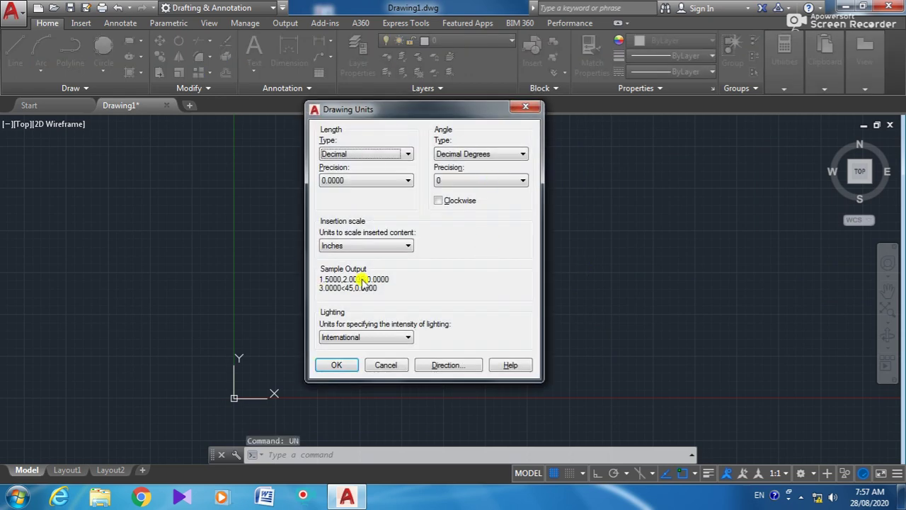
click(368, 247)
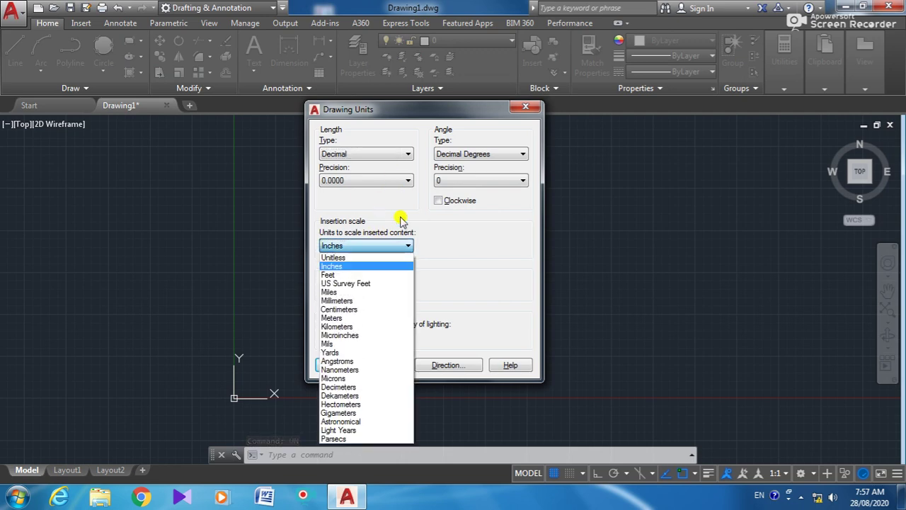
click(407, 245)
click(406, 243)
click(407, 242)
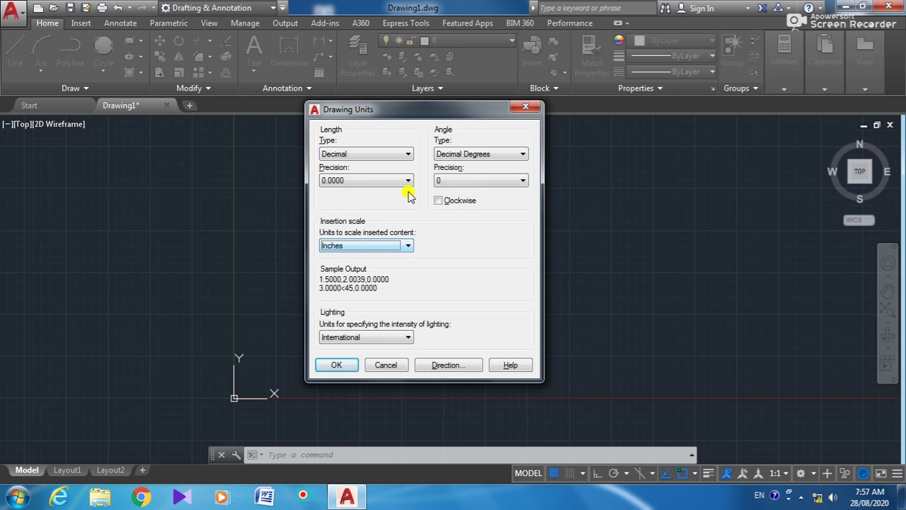
Review the length type and precision options in the Drawing Units settings, then accept the settings with Decimal length type.
click(404, 155)
click(405, 156)
click(405, 154)
click(404, 153)
click(408, 154)
click(408, 154)
click(408, 154)
click(408, 154)
click(408, 155)
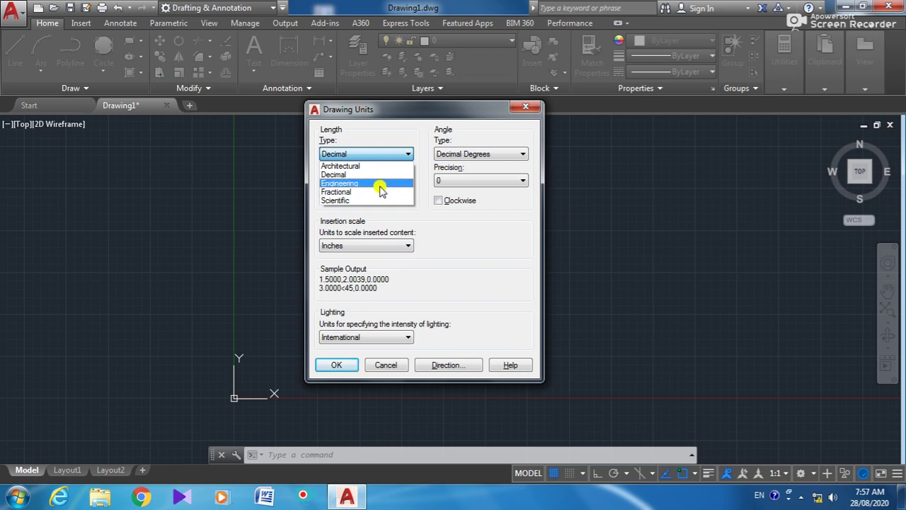
click(408, 152)
click(406, 180)
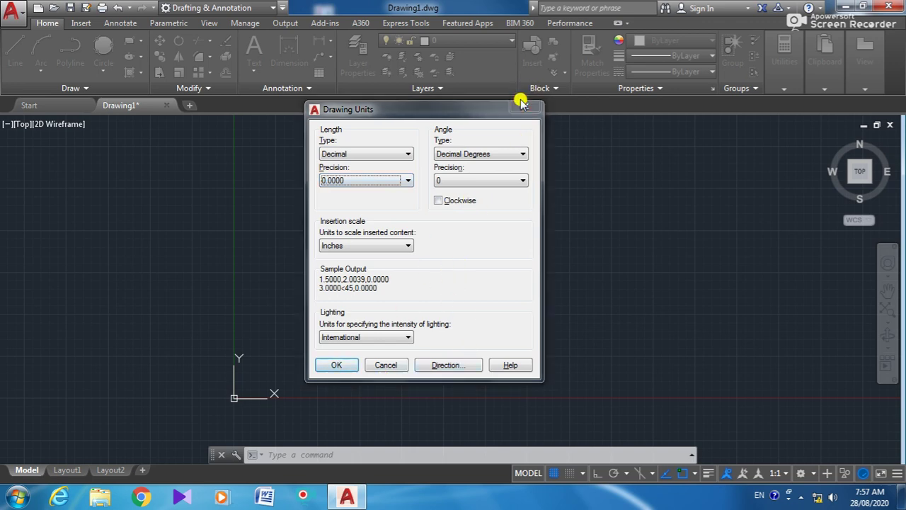
click(337, 366)
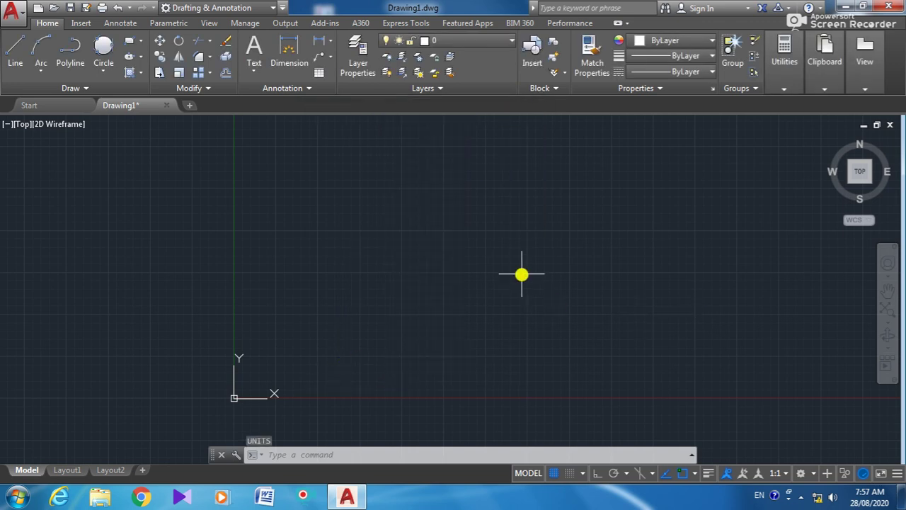
Examine the primary units settings of the Standard dimension style using the D command, then close the Dimension Style Manager.
key(Return)
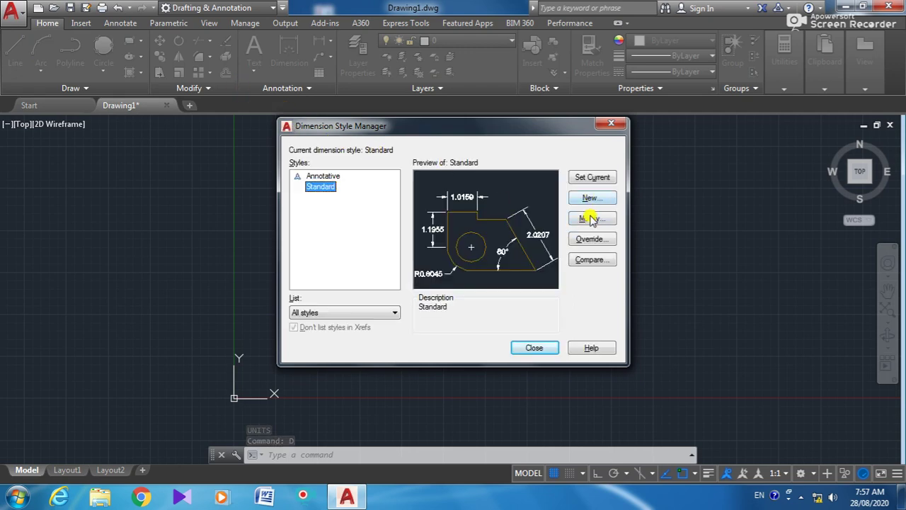
click(592, 219)
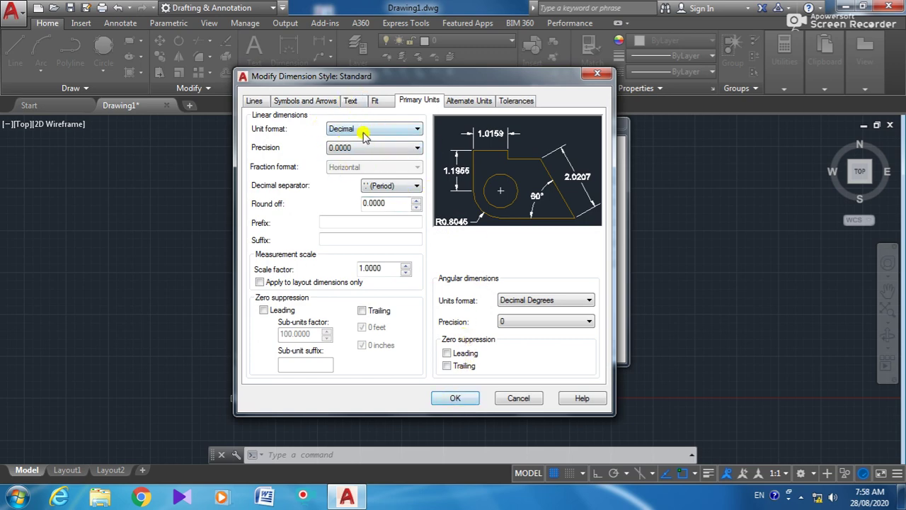
click(454, 399)
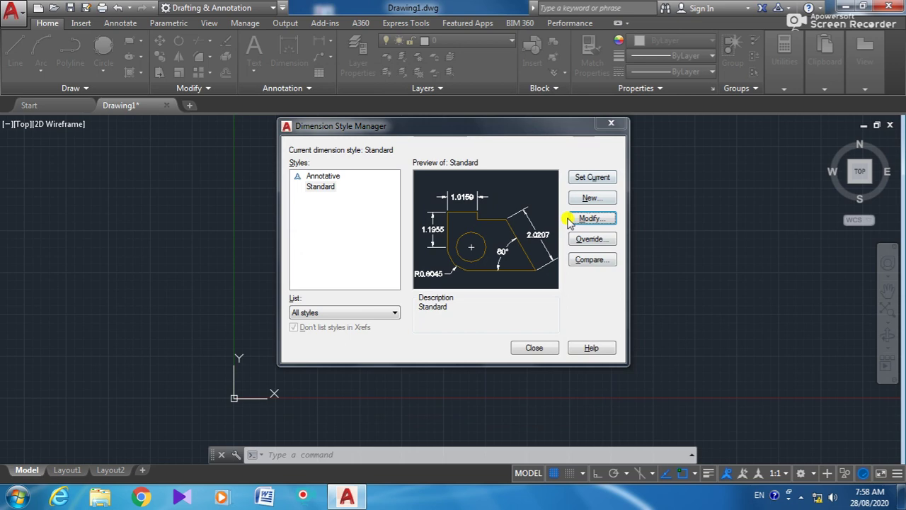
click(533, 349)
click(528, 345)
scroll(644, 244, down, 3)
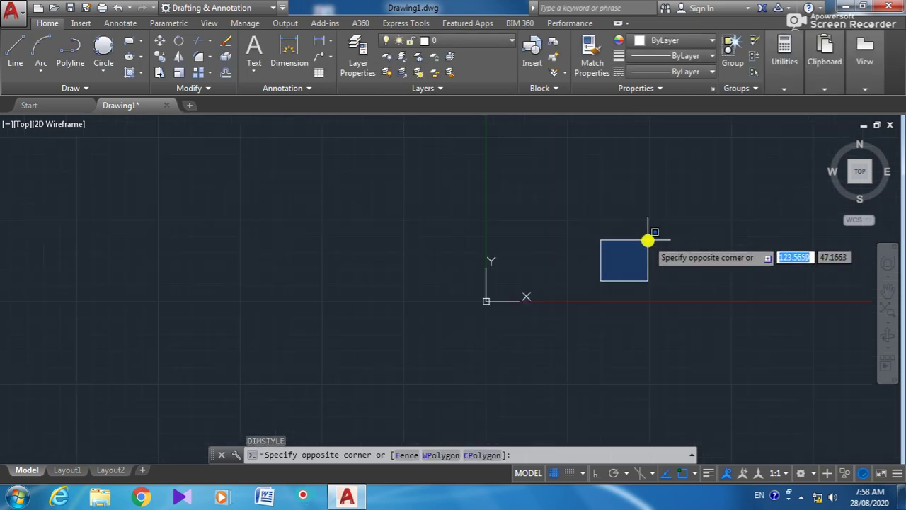
scroll(647, 241, up, 3)
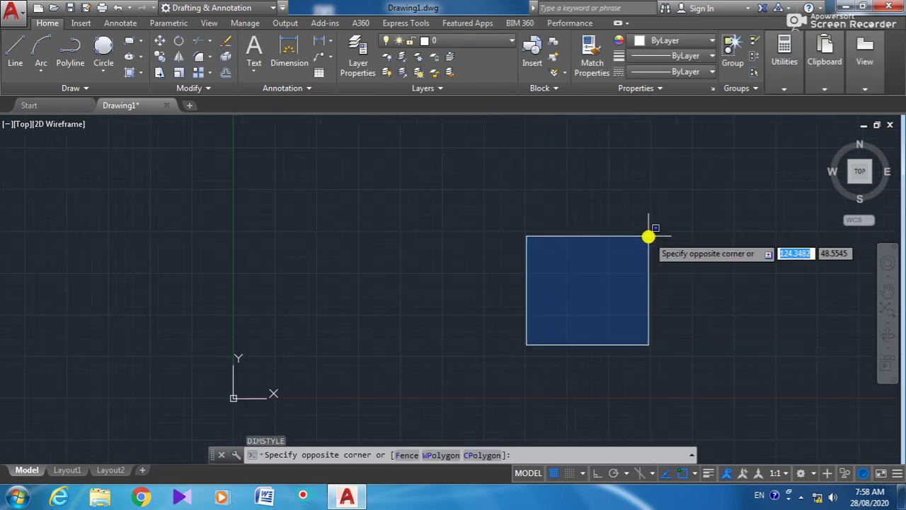
key(Escape)
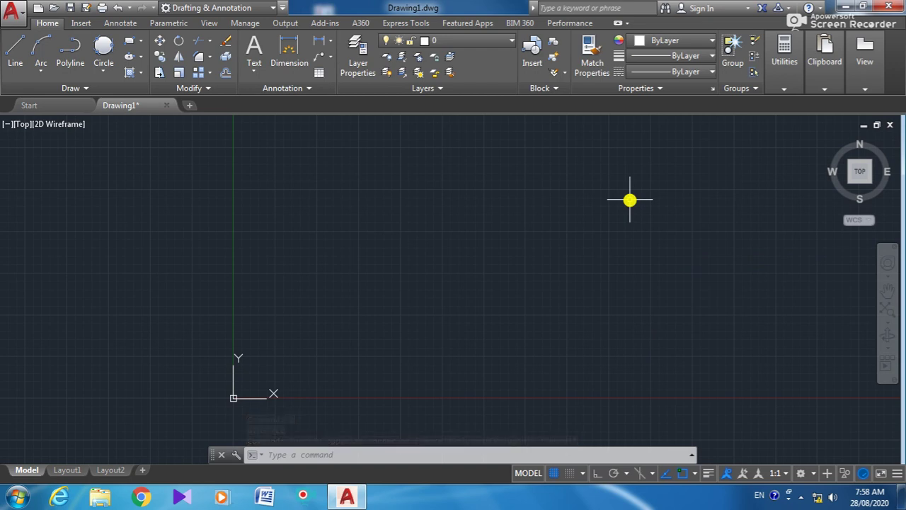
scroll(716, 212, up, 4)
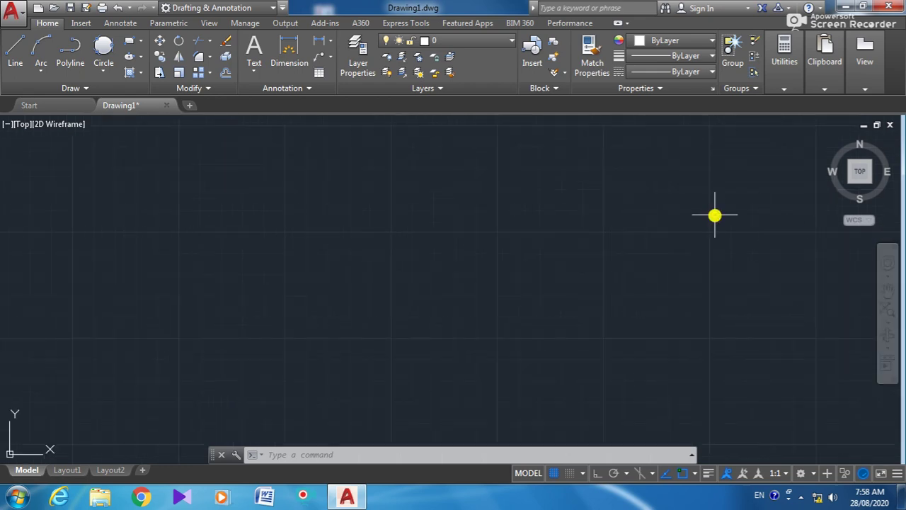